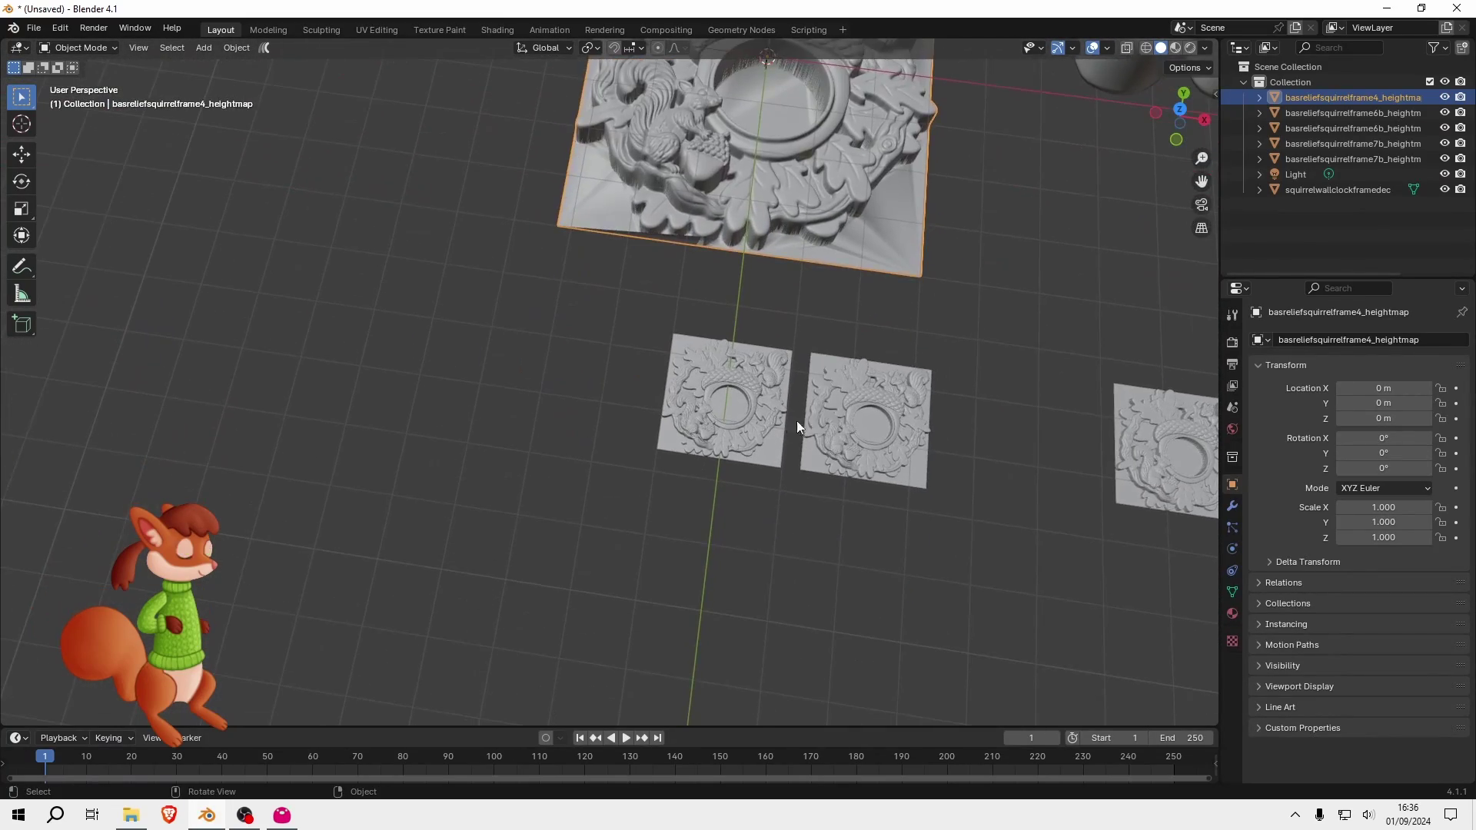
- Examine the basreliefsquirrelframe6b heightmap relief and its optimised copy beside it, comparing their surface detail
scroll(797, 421, up, 5)
click(747, 366)
middle_drag(794, 336, 703, 423)
scroll(624, 433, up, 4)
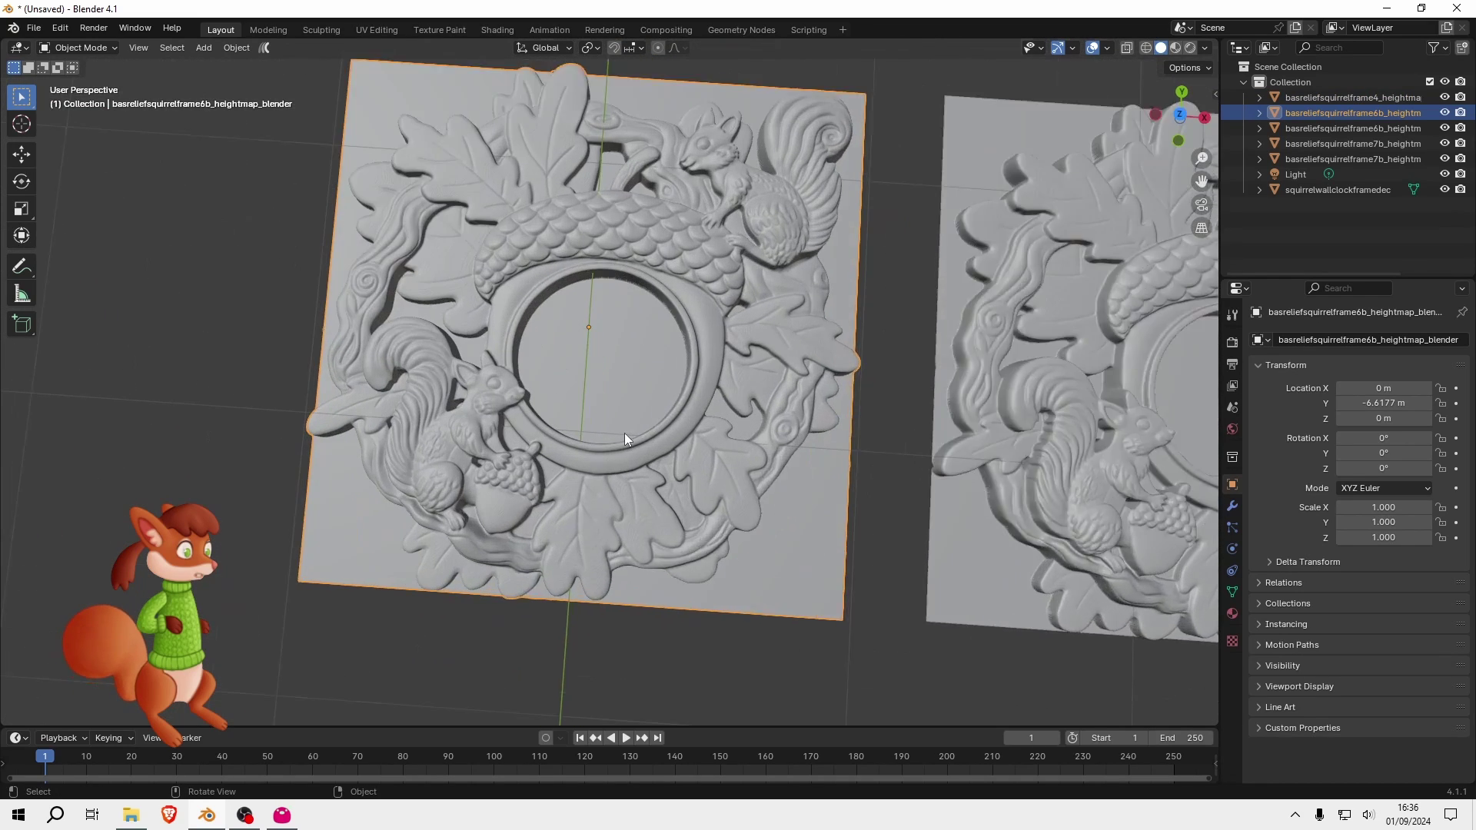
scroll(631, 413, down, 1)
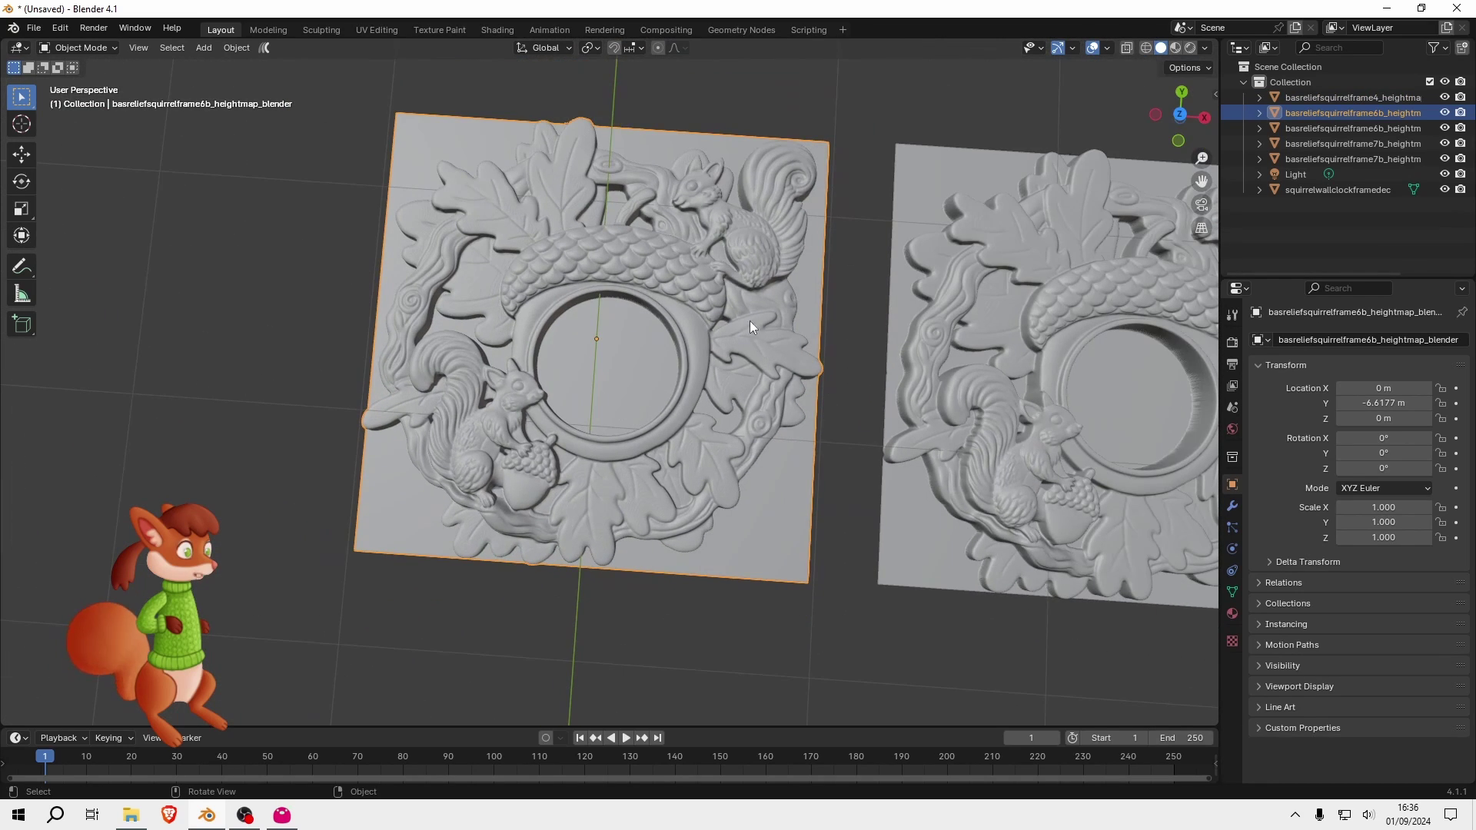
mouse_move(667, 386)
middle_down()
mouse_move(717, 362)
mouse_move(759, 311)
mouse_move(676, 394)
middle_up()
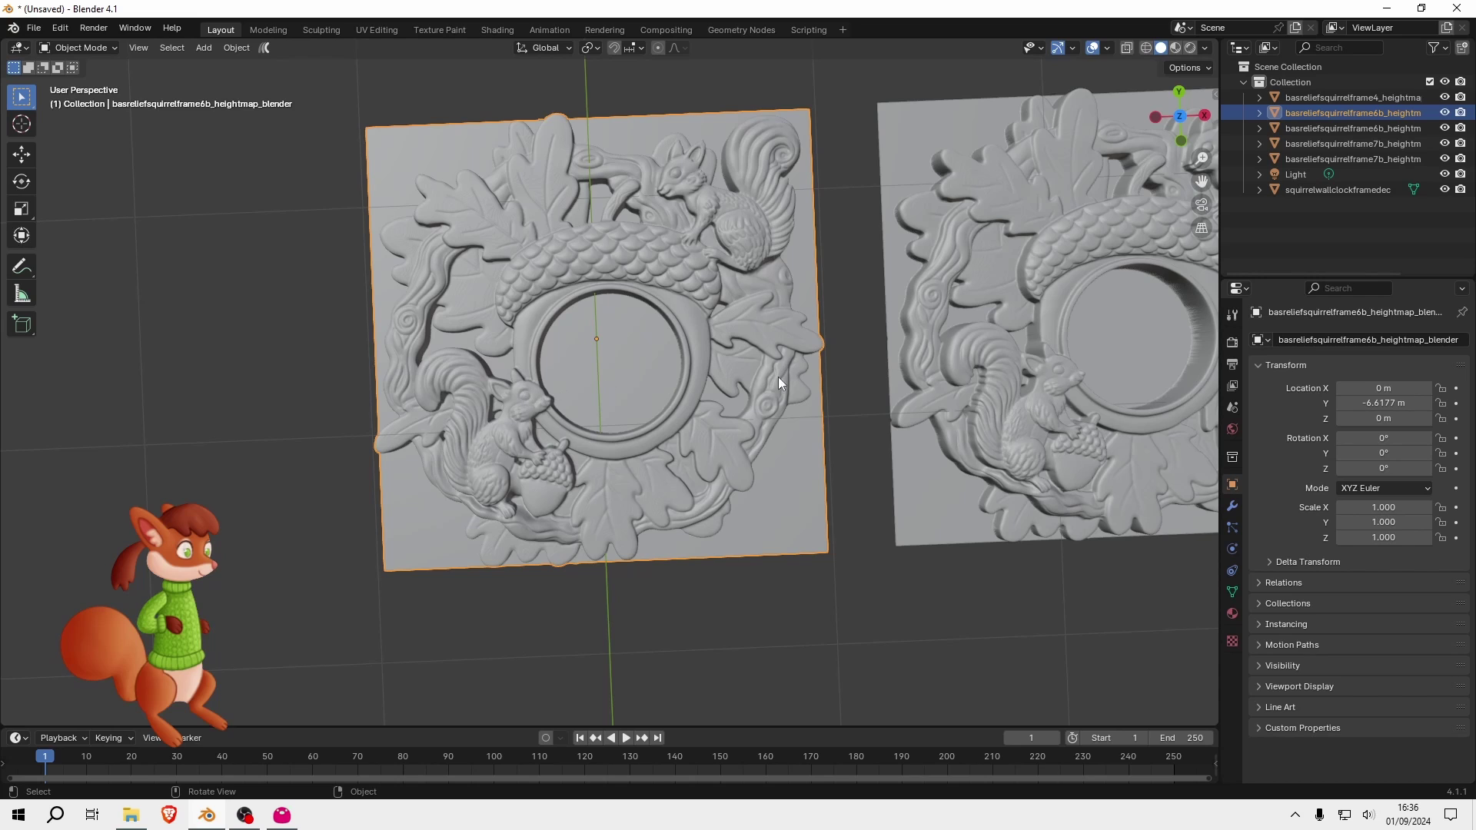
shift+middle_drag(778, 377, 588, 427)
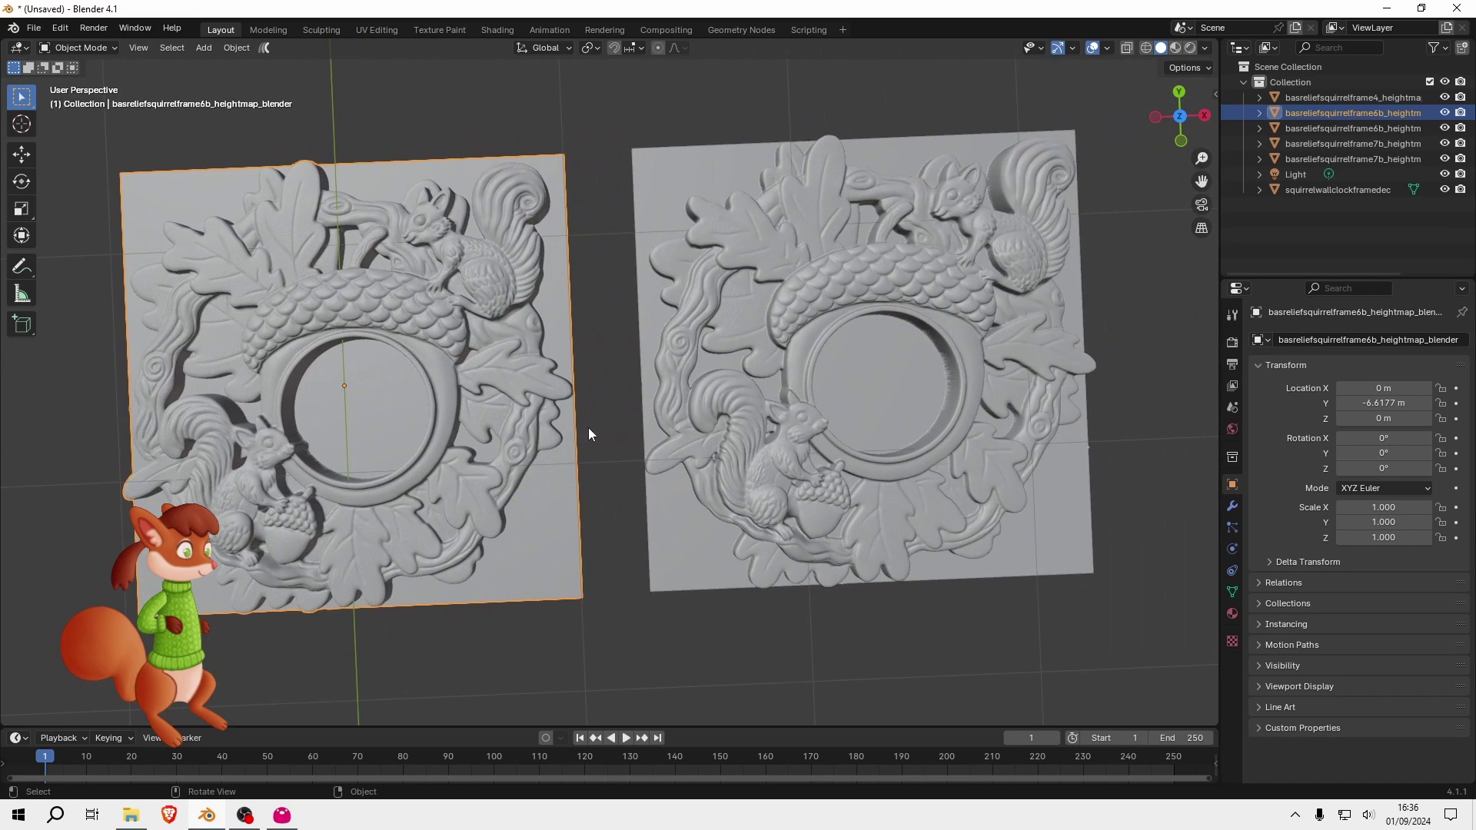
click(735, 429)
shift+middle_drag(861, 427, 749, 427)
scroll(744, 426, up, 2)
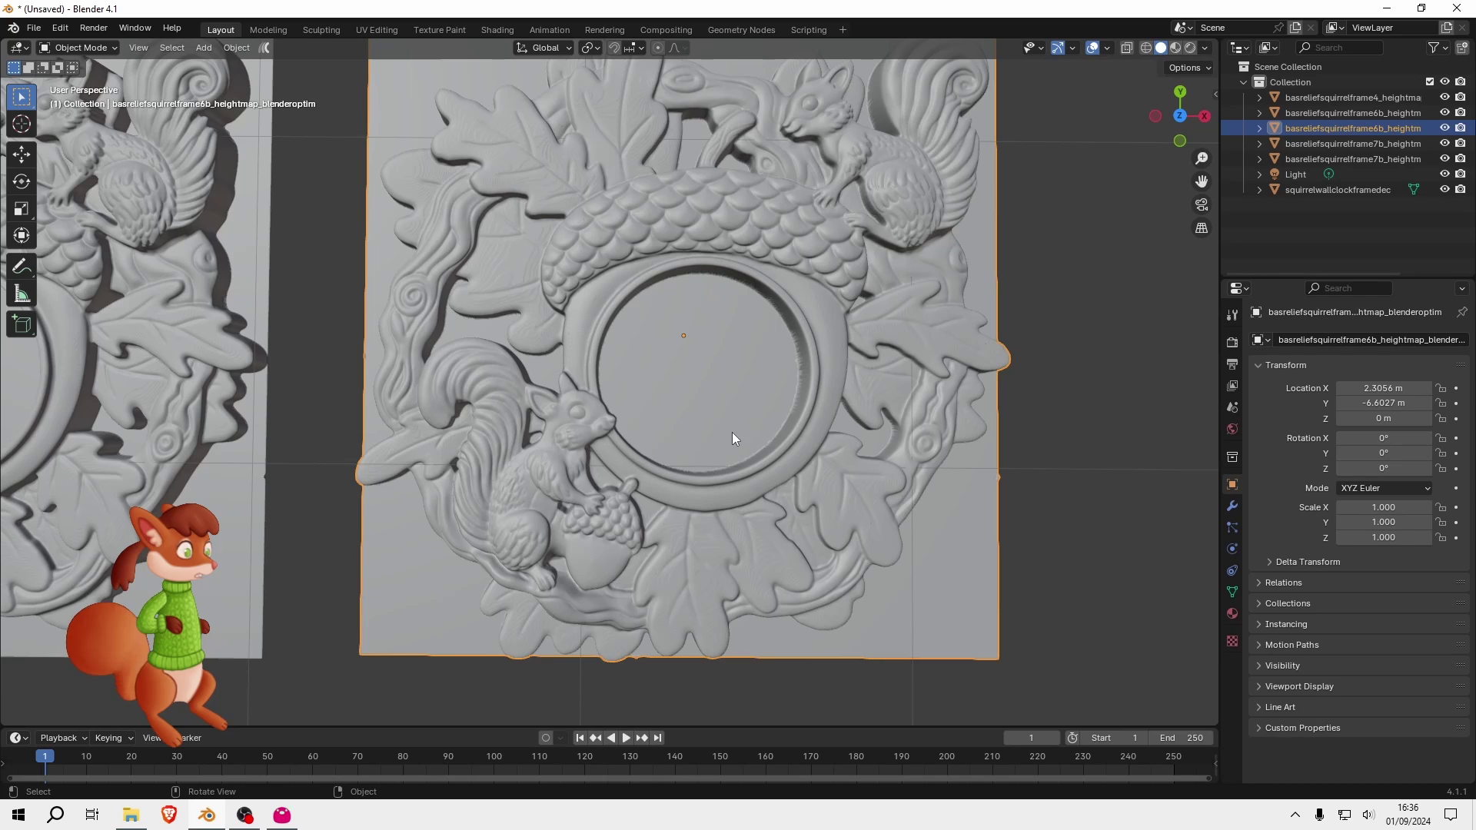
scroll(737, 436, down, 3)
scroll(769, 435, down, 2)
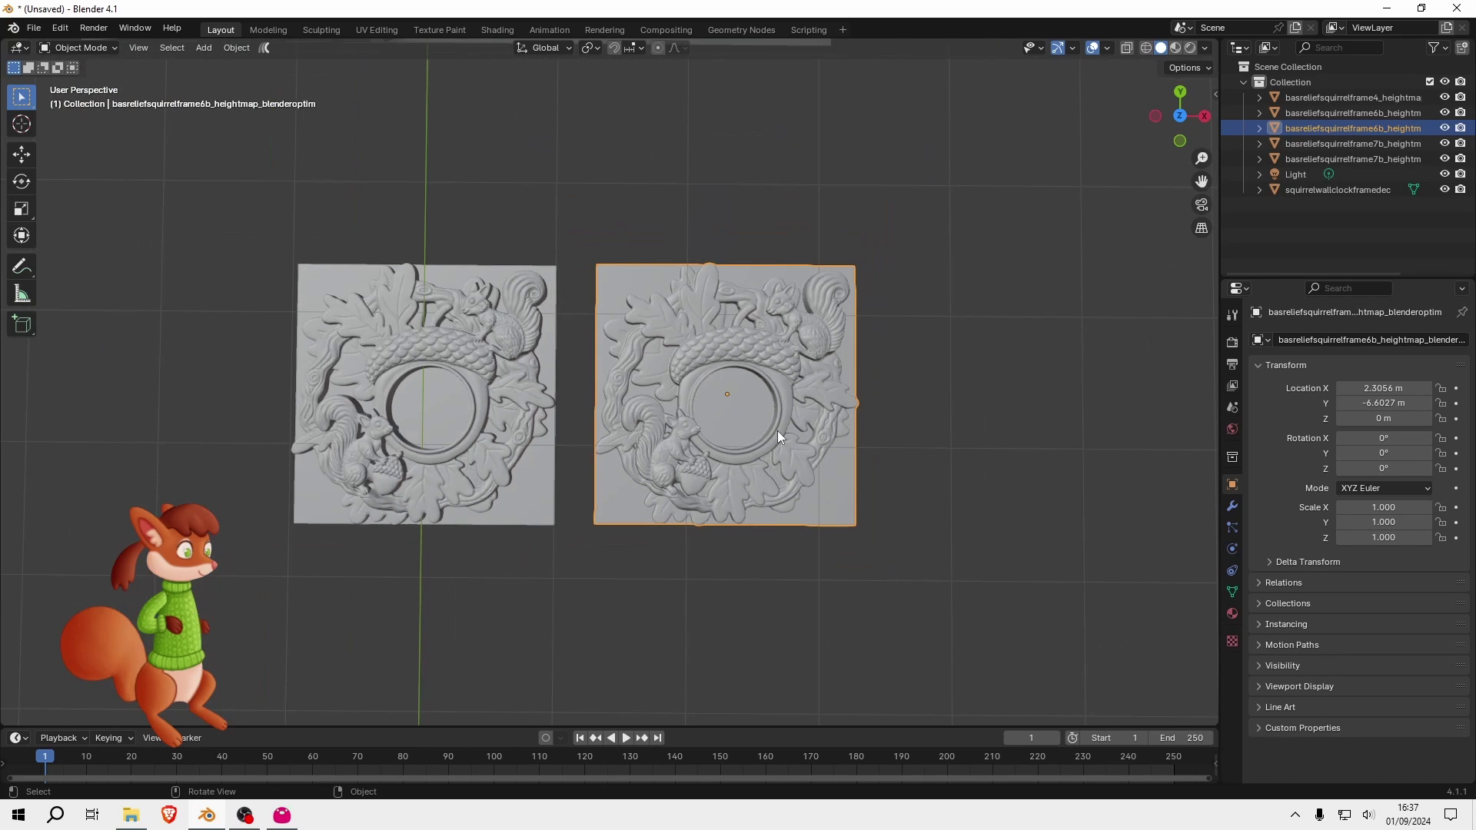
- Examine the basreliefsquirrelframe7b heightmap relief and its optimised copy, comparing the carved detail and the inner rim
shift+middle_drag(927, 424, 455, 418)
click(732, 370)
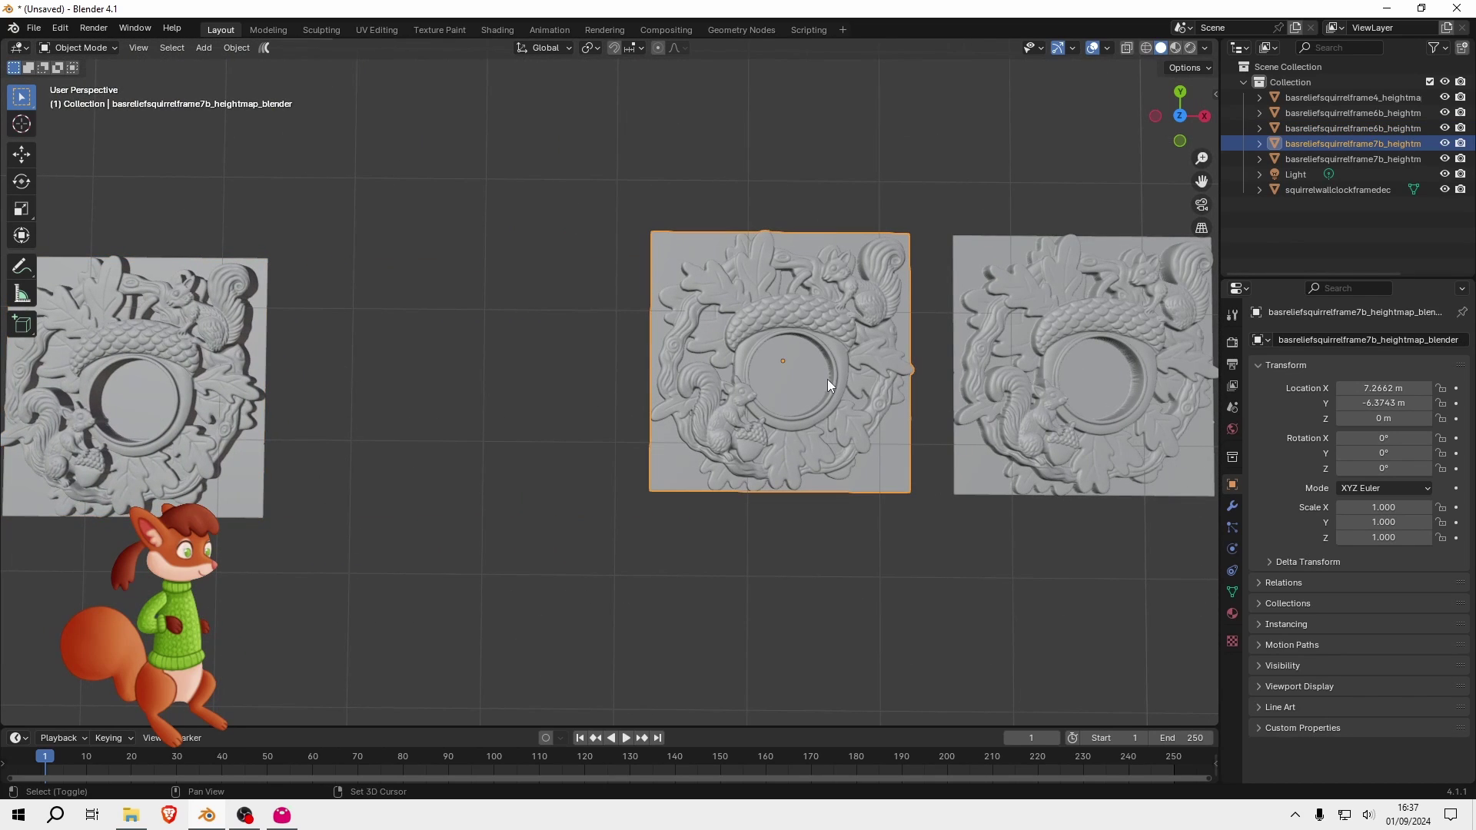
scroll(828, 366, up, 4)
shift+middle_drag(829, 366, 672, 421)
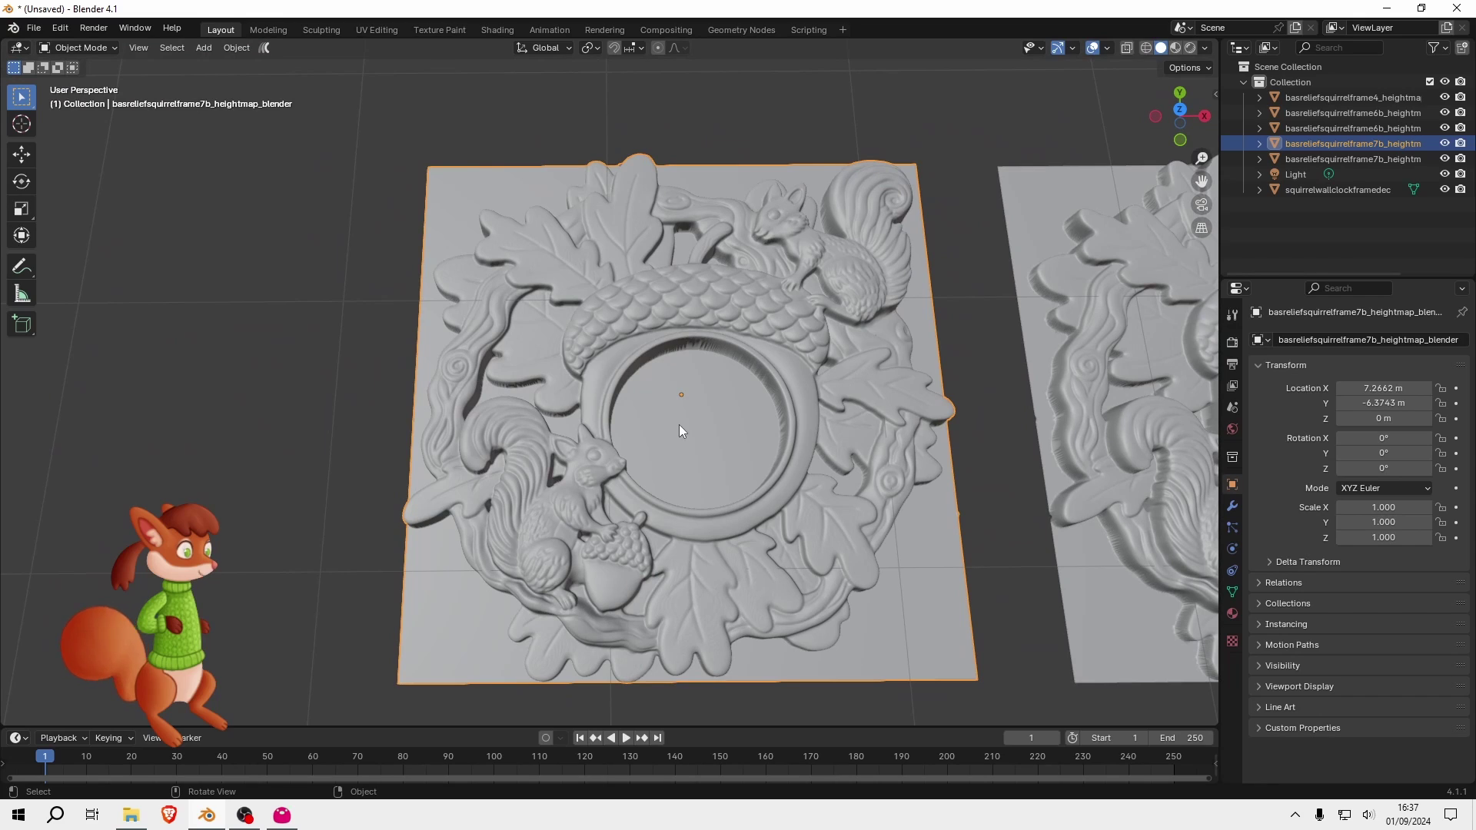
scroll(721, 447, down, 1)
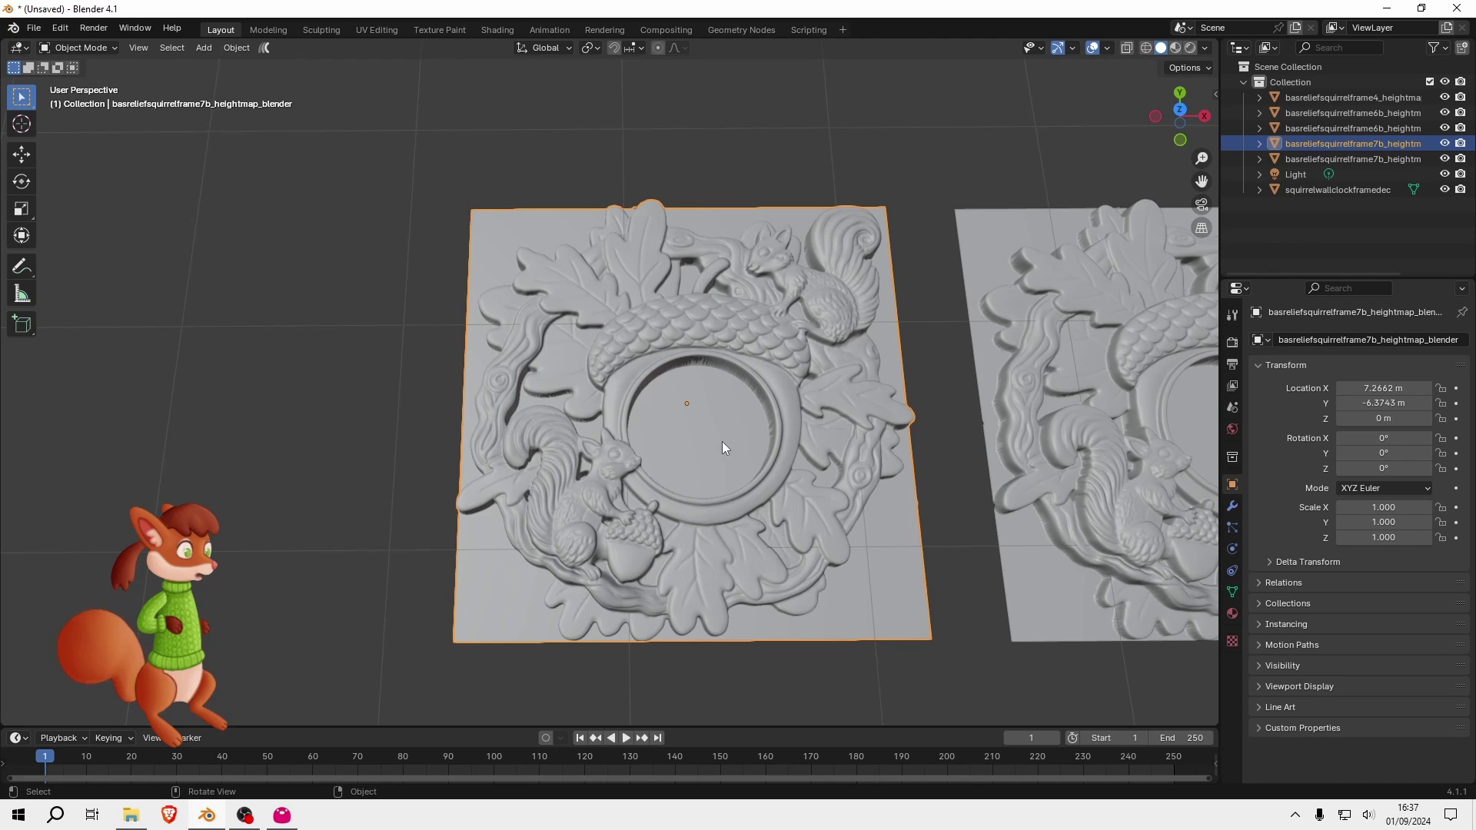
mouse_move(744, 473)
middle_down()
mouse_move(727, 477)
mouse_move(750, 492)
middle_up()
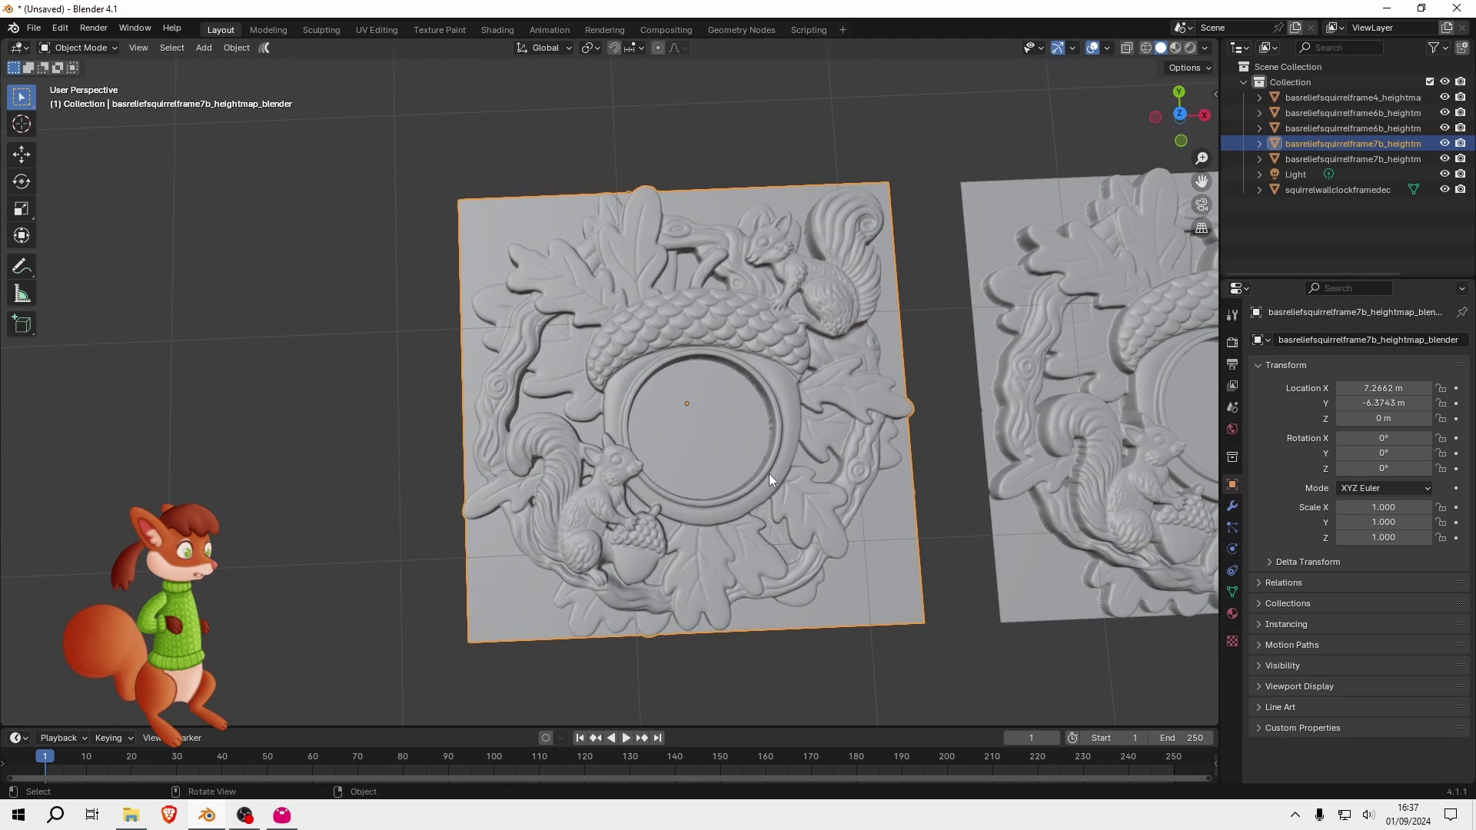
shift+middle_drag(825, 444, 623, 453)
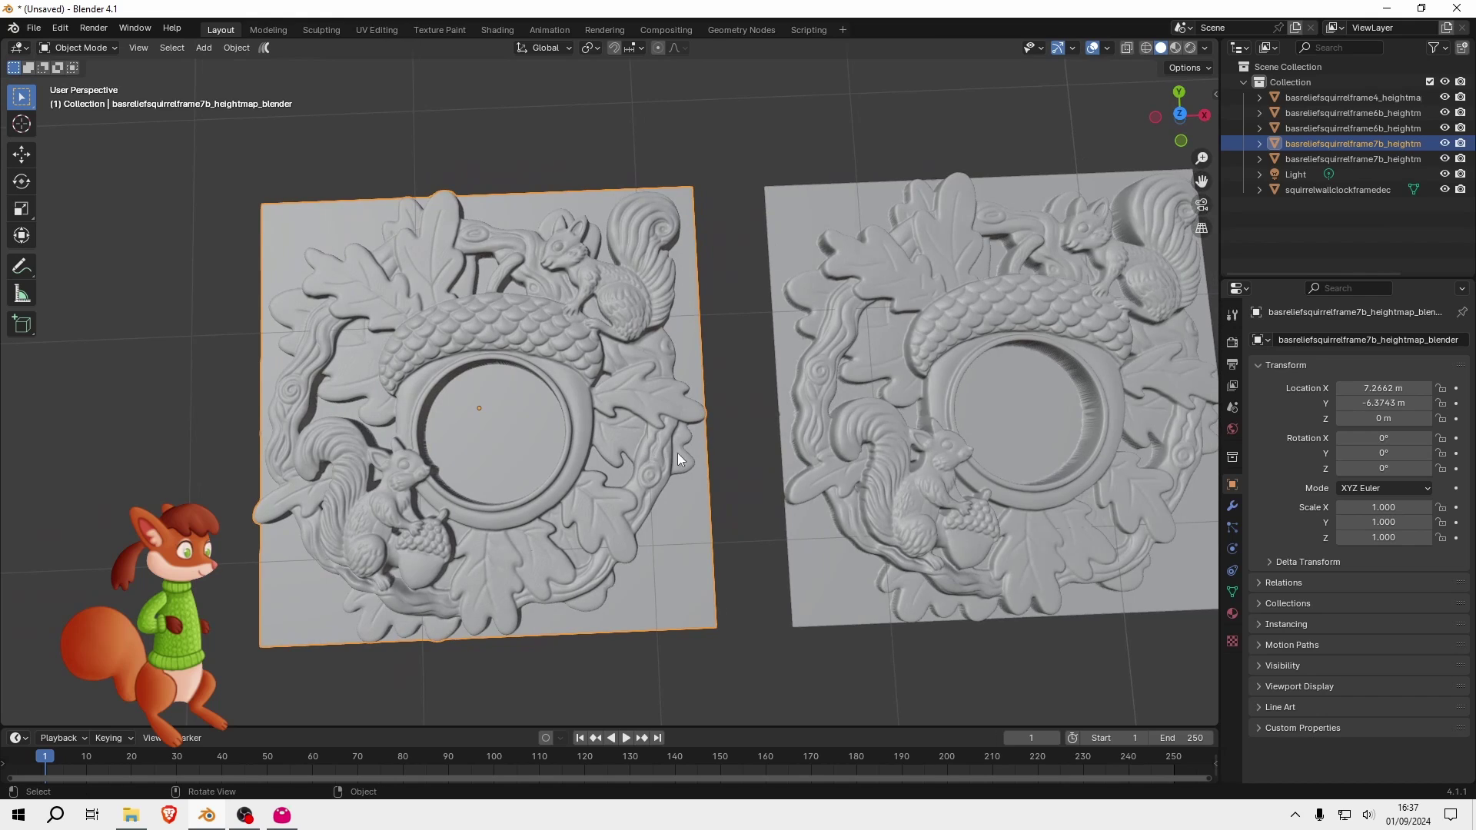
click(905, 414)
shift+middle_drag(906, 414, 695, 445)
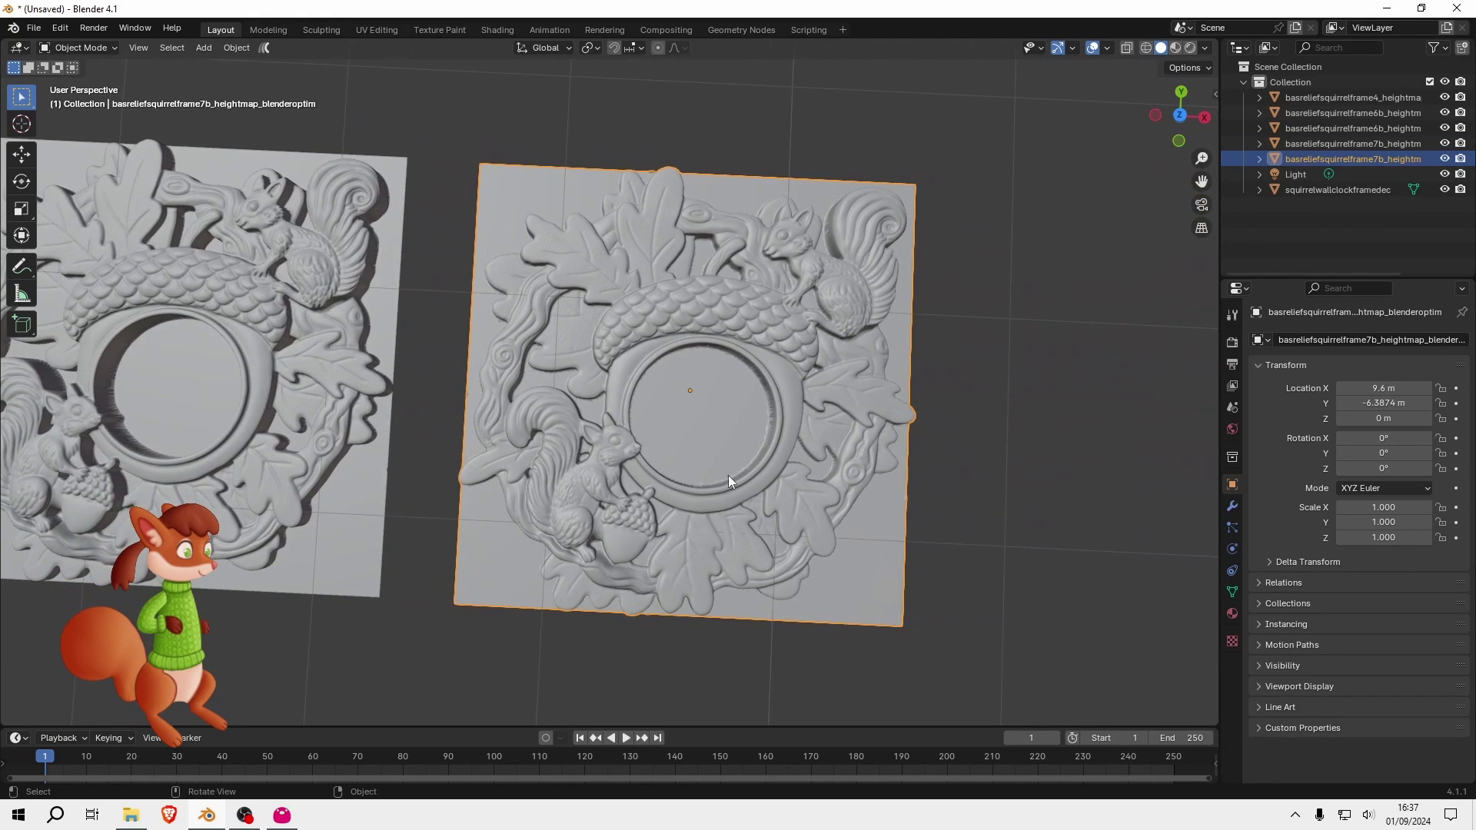
middle_drag(763, 491, 730, 468)
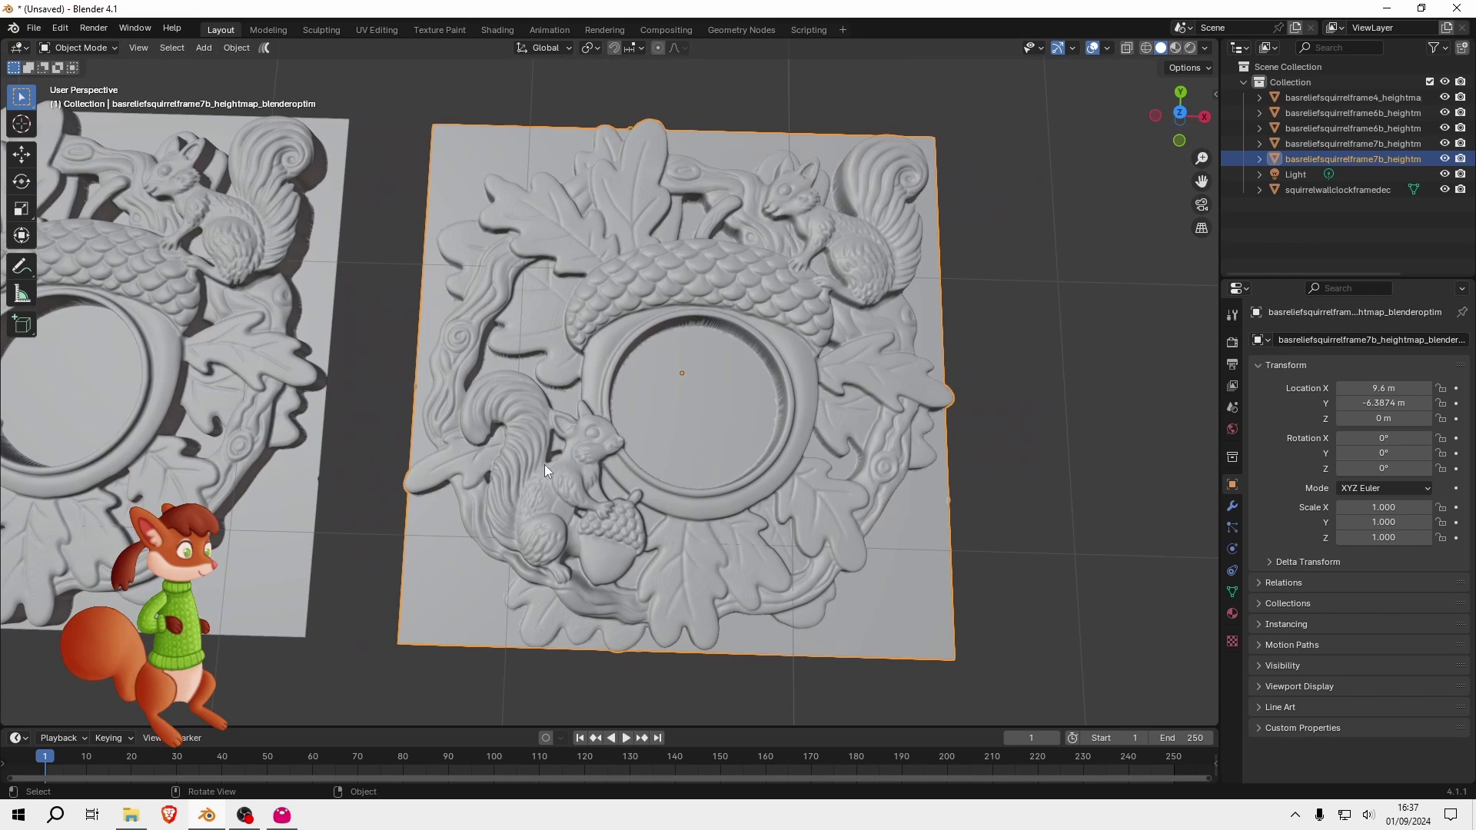
shift+middle_drag(524, 470, 800, 491)
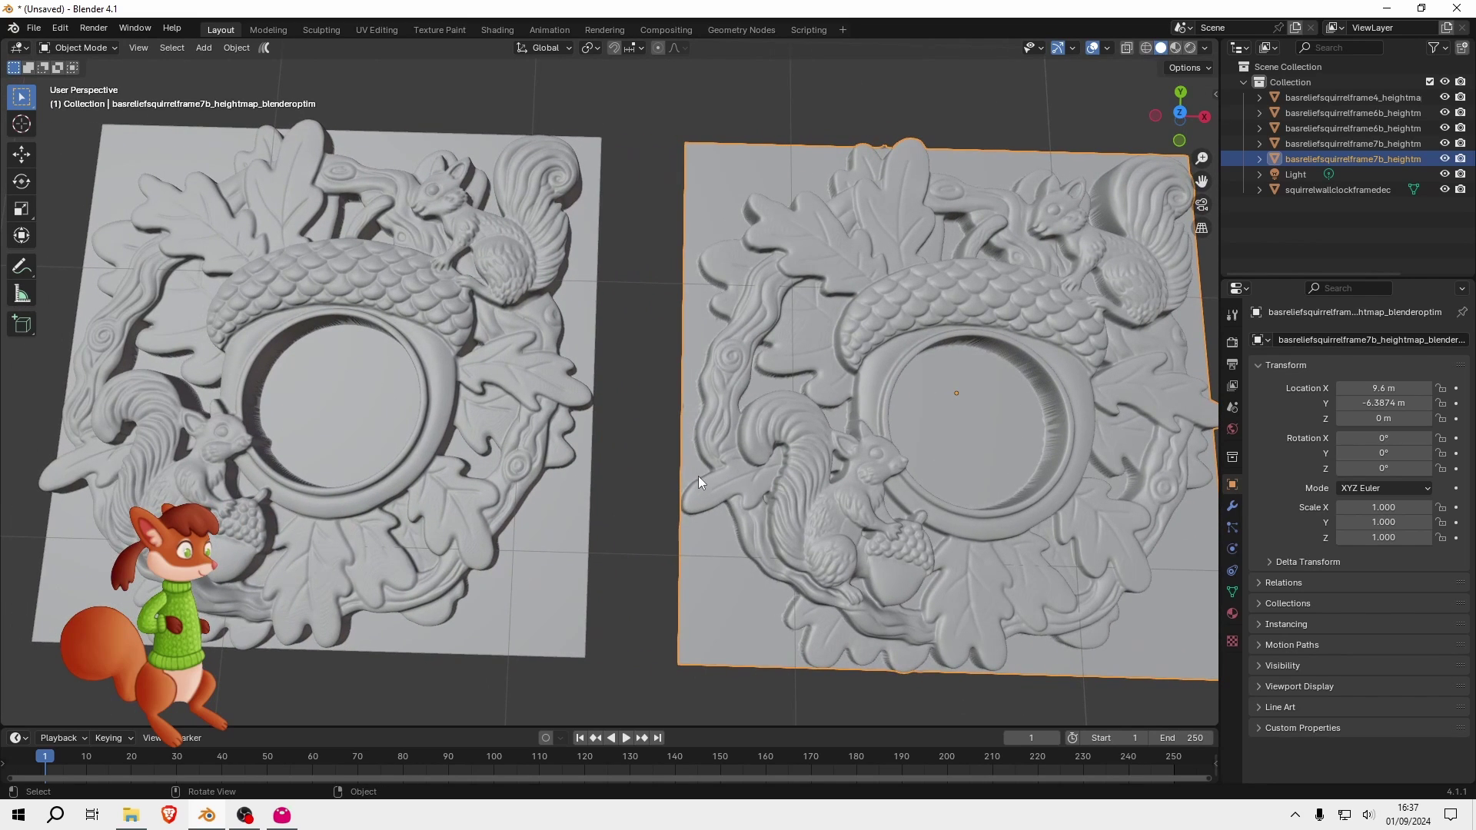
middle_drag(699, 476, 716, 412)
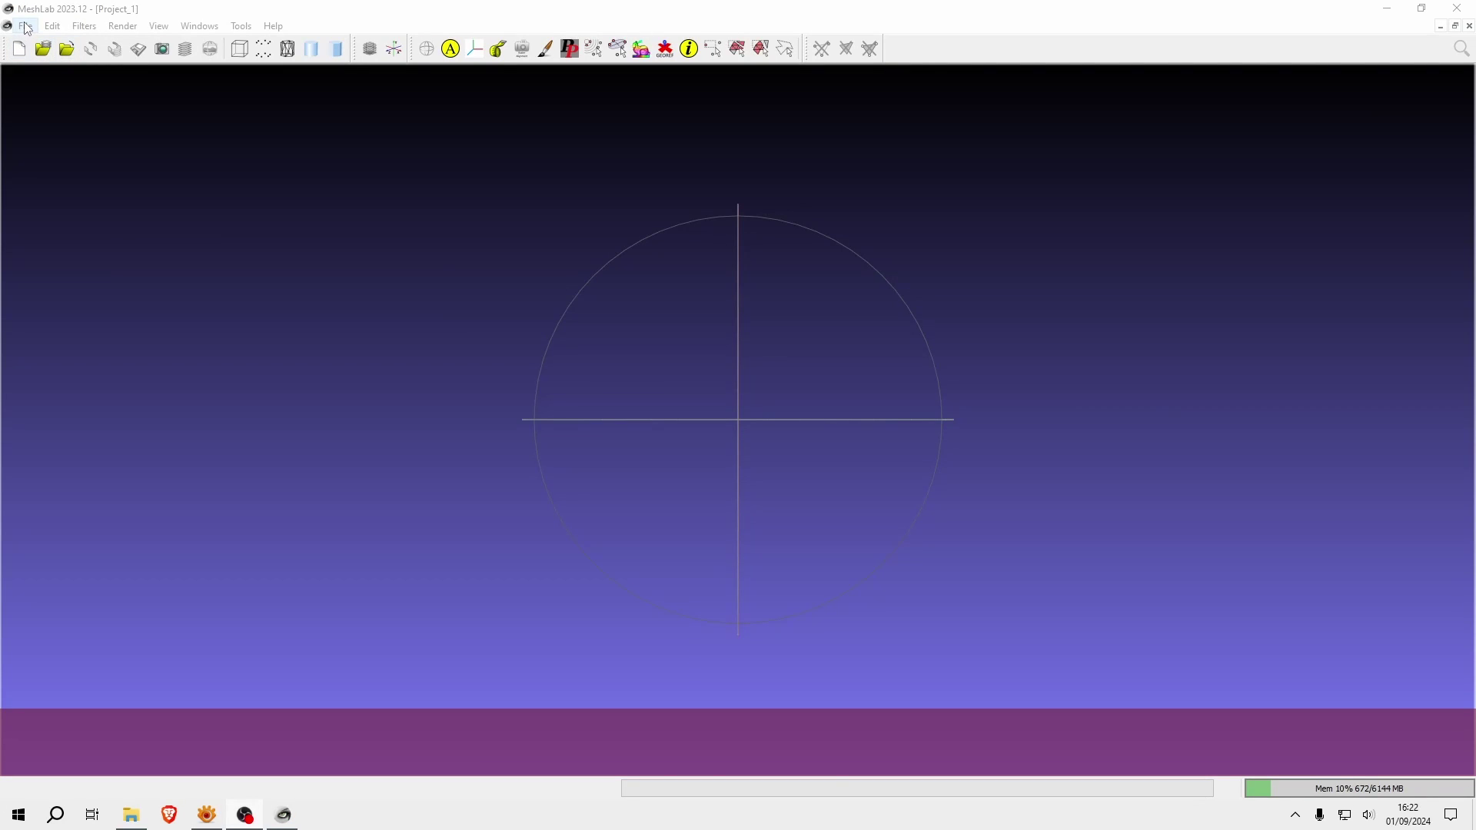
- In MeshLab, import basreliefsquirrelframe7b_heightmap_blender.stl with duplicated vertices unified
click(26, 27)
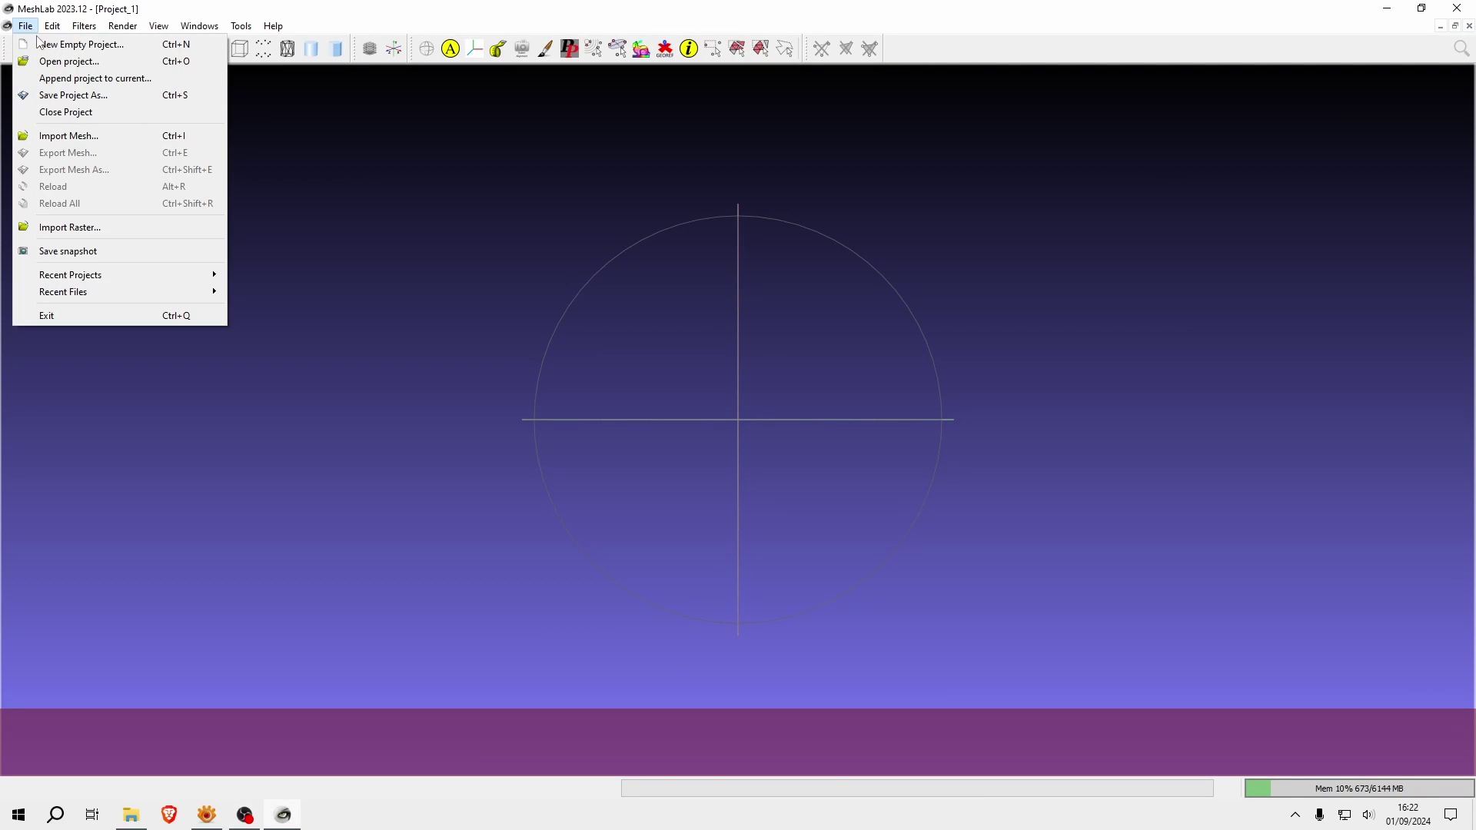
click(68, 135)
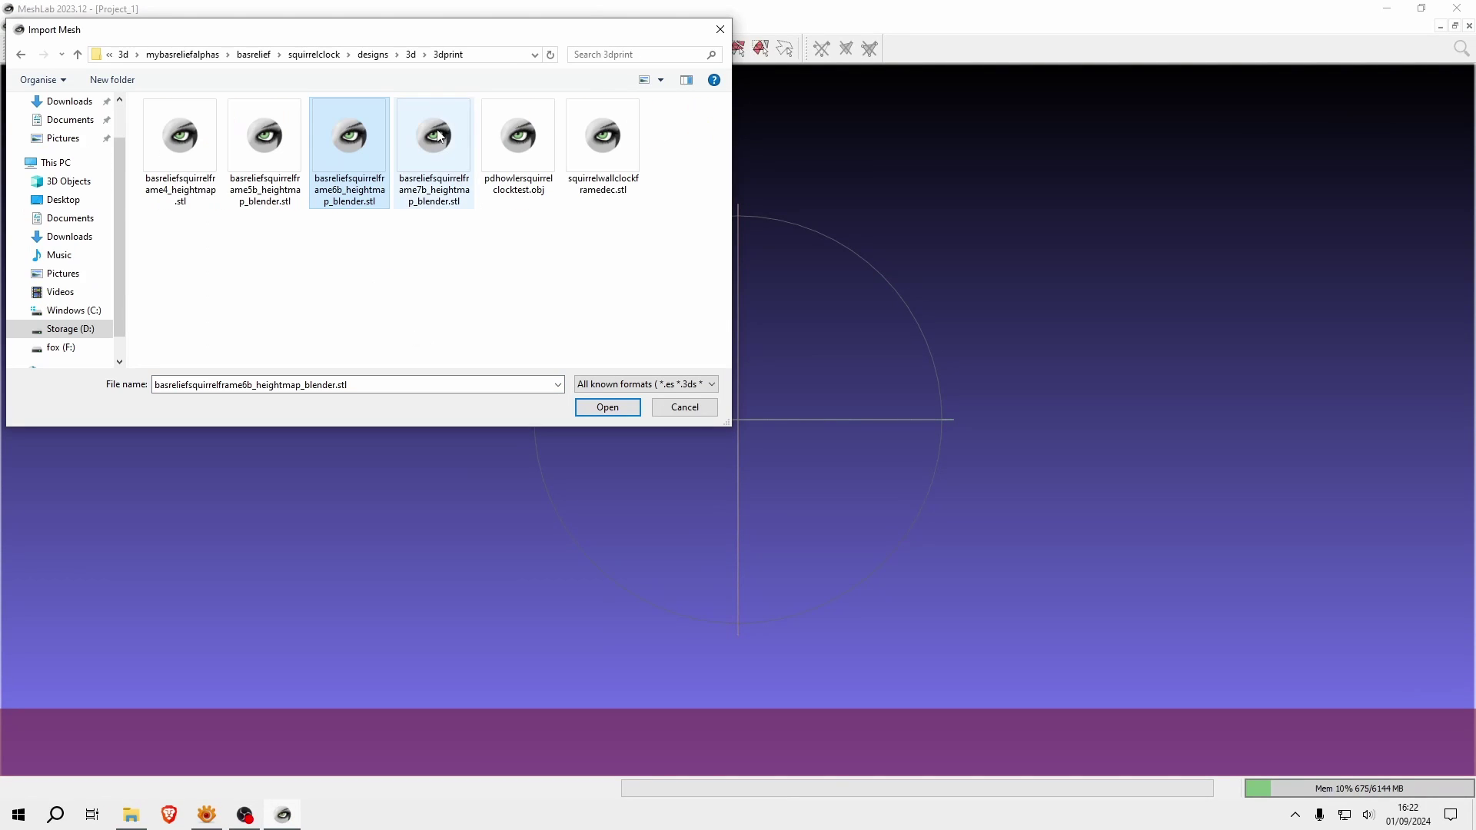
click(438, 136)
click(607, 408)
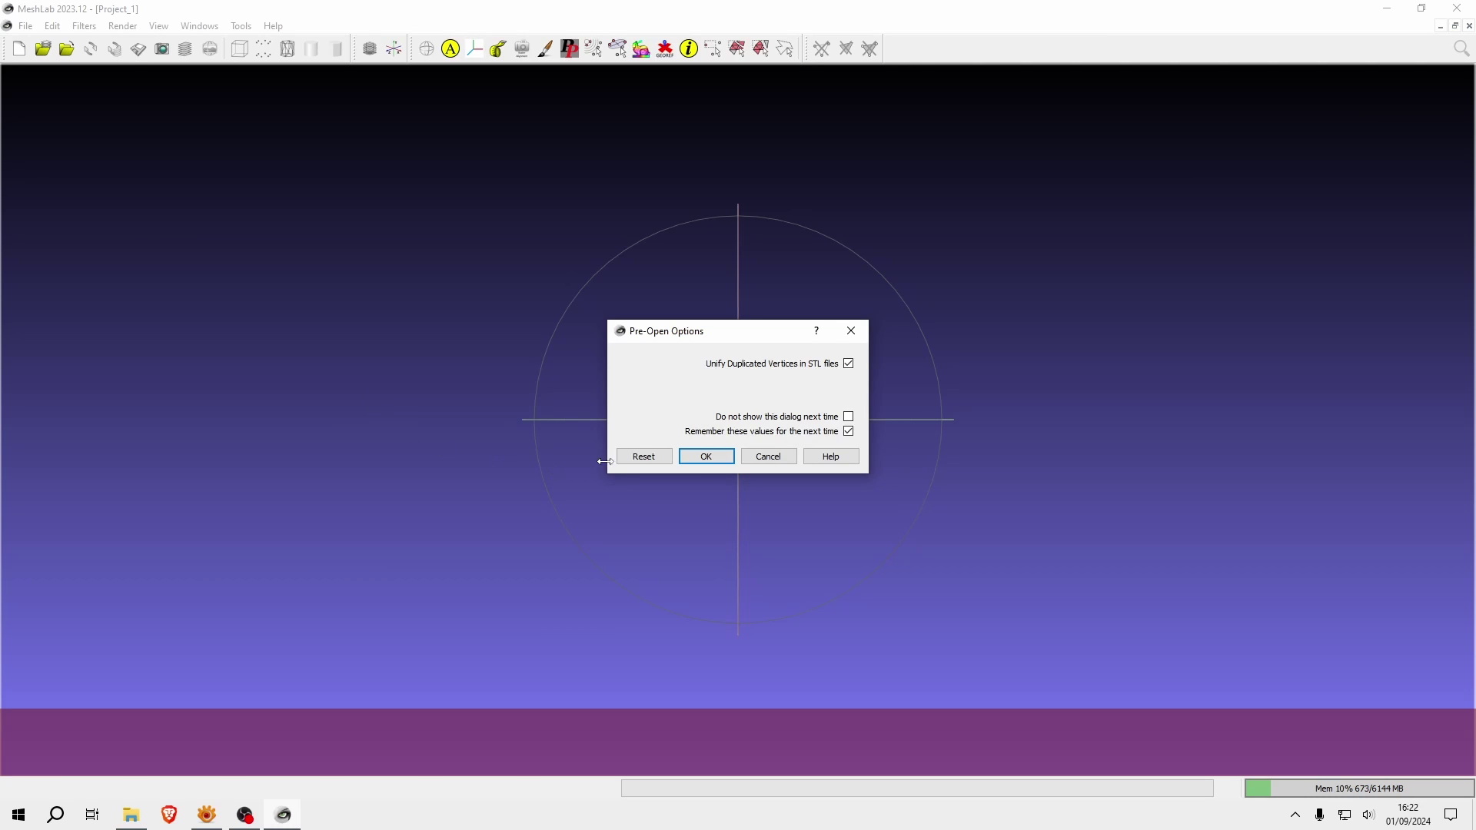
click(689, 458)
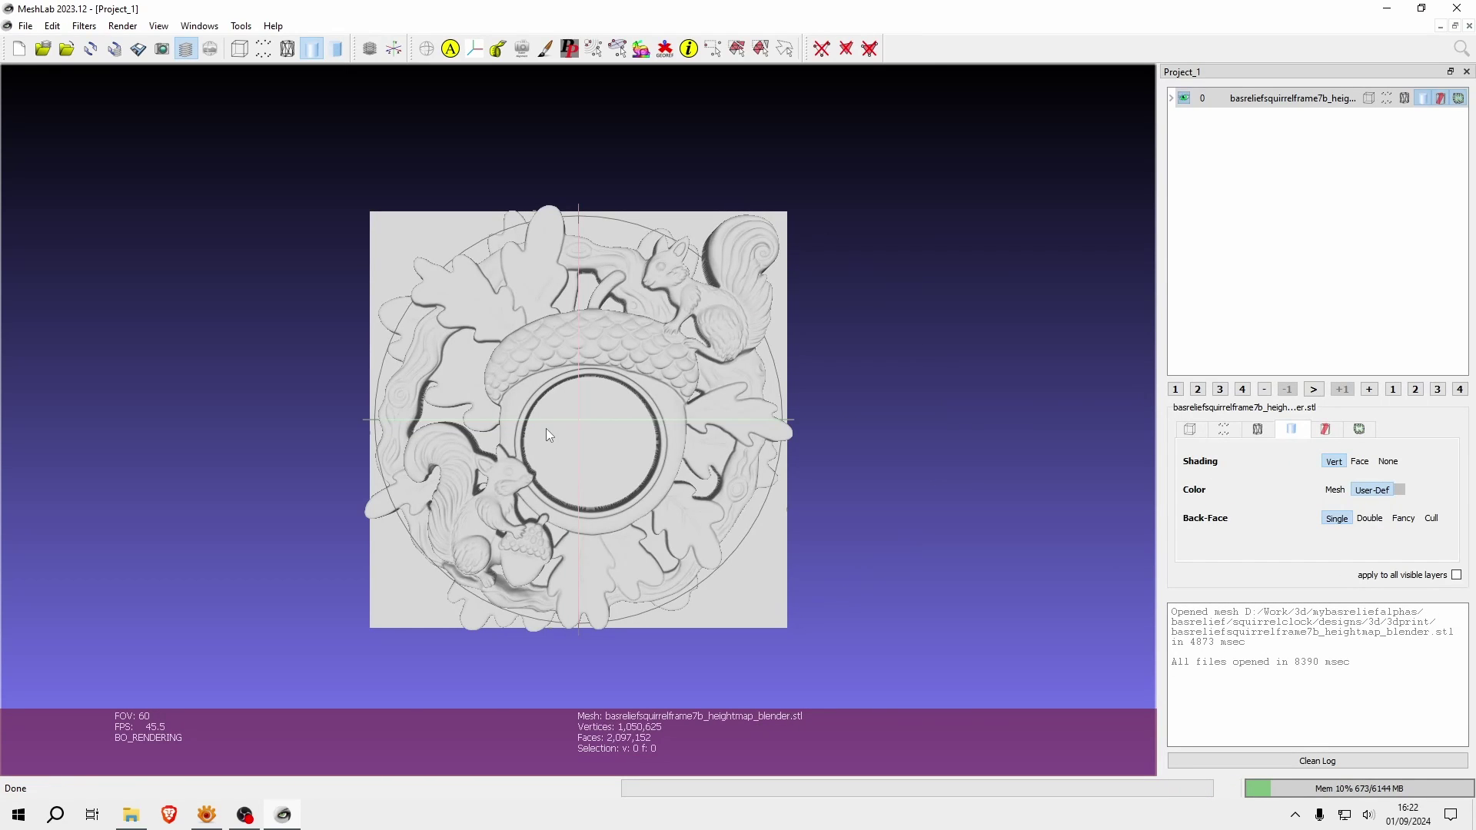
- Set up a Quadric Edge Collapse Decimation of the squirrel frame mesh with a target of 1000000 faces
drag(594, 486, 669, 488)
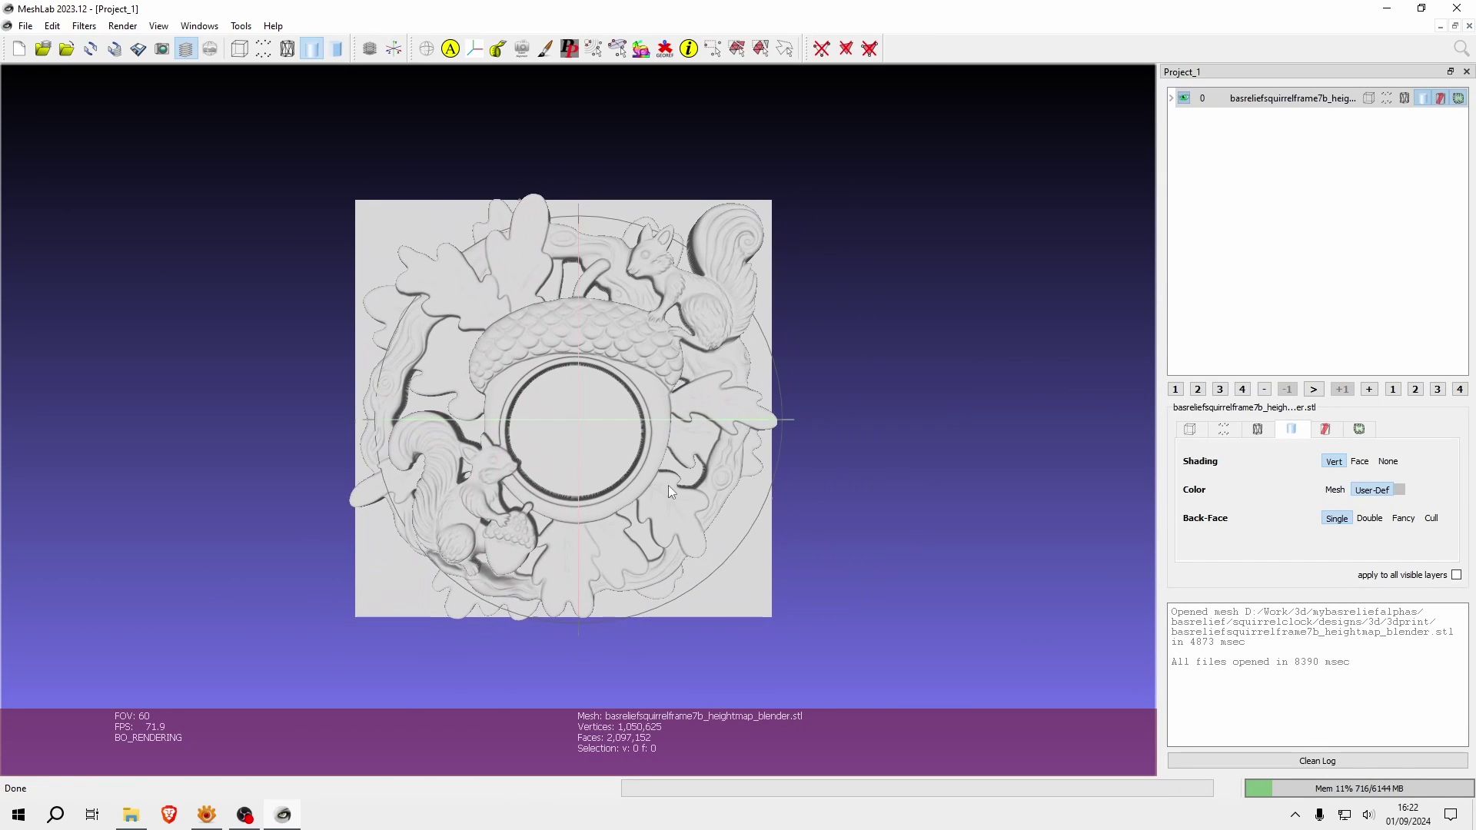
drag(757, 501, 695, 432)
scroll(527, 427, down, 3)
scroll(529, 427, up, 8)
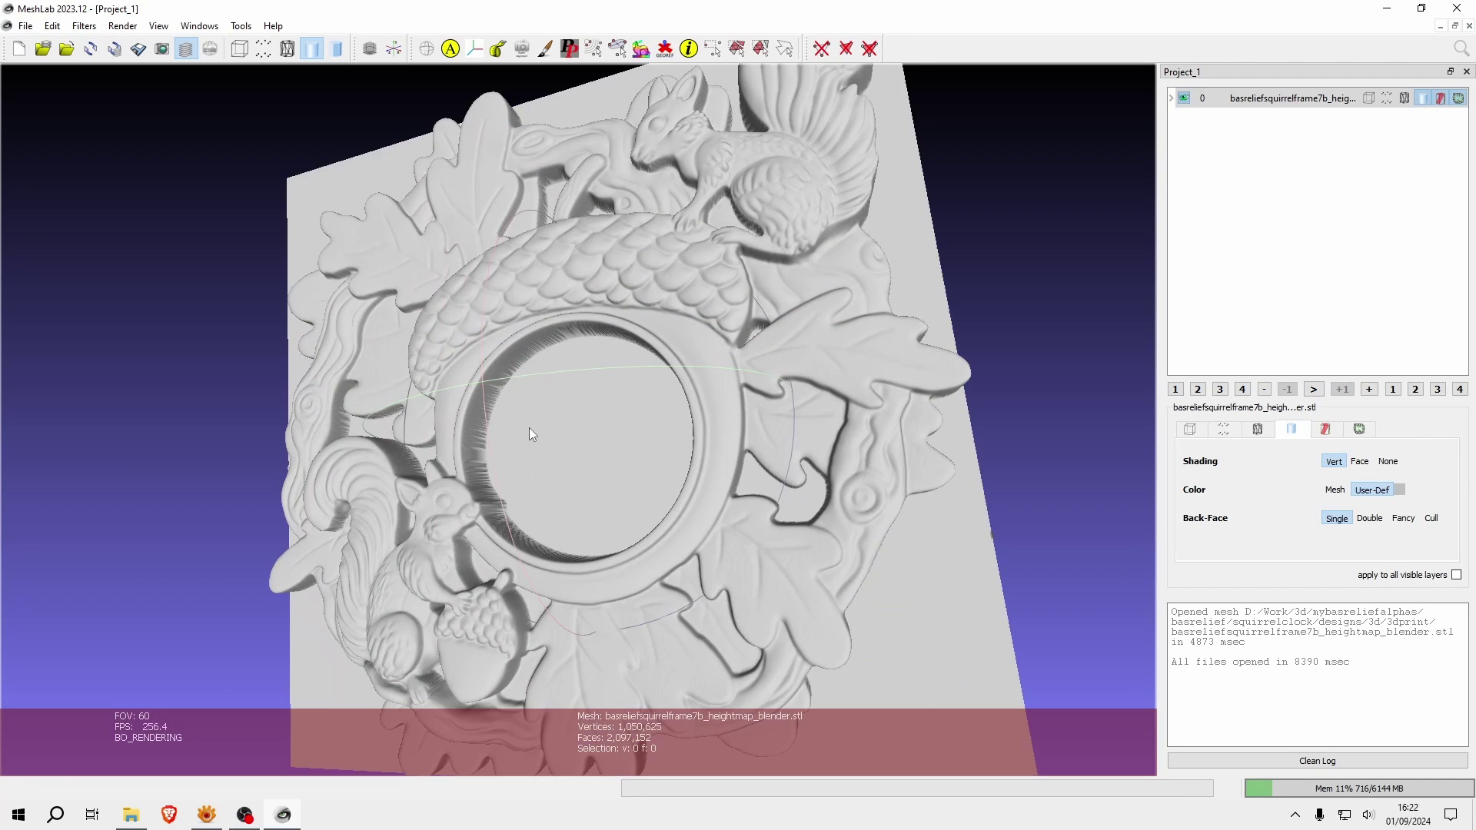
scroll(529, 427, down, 3)
scroll(529, 426, up, 3)
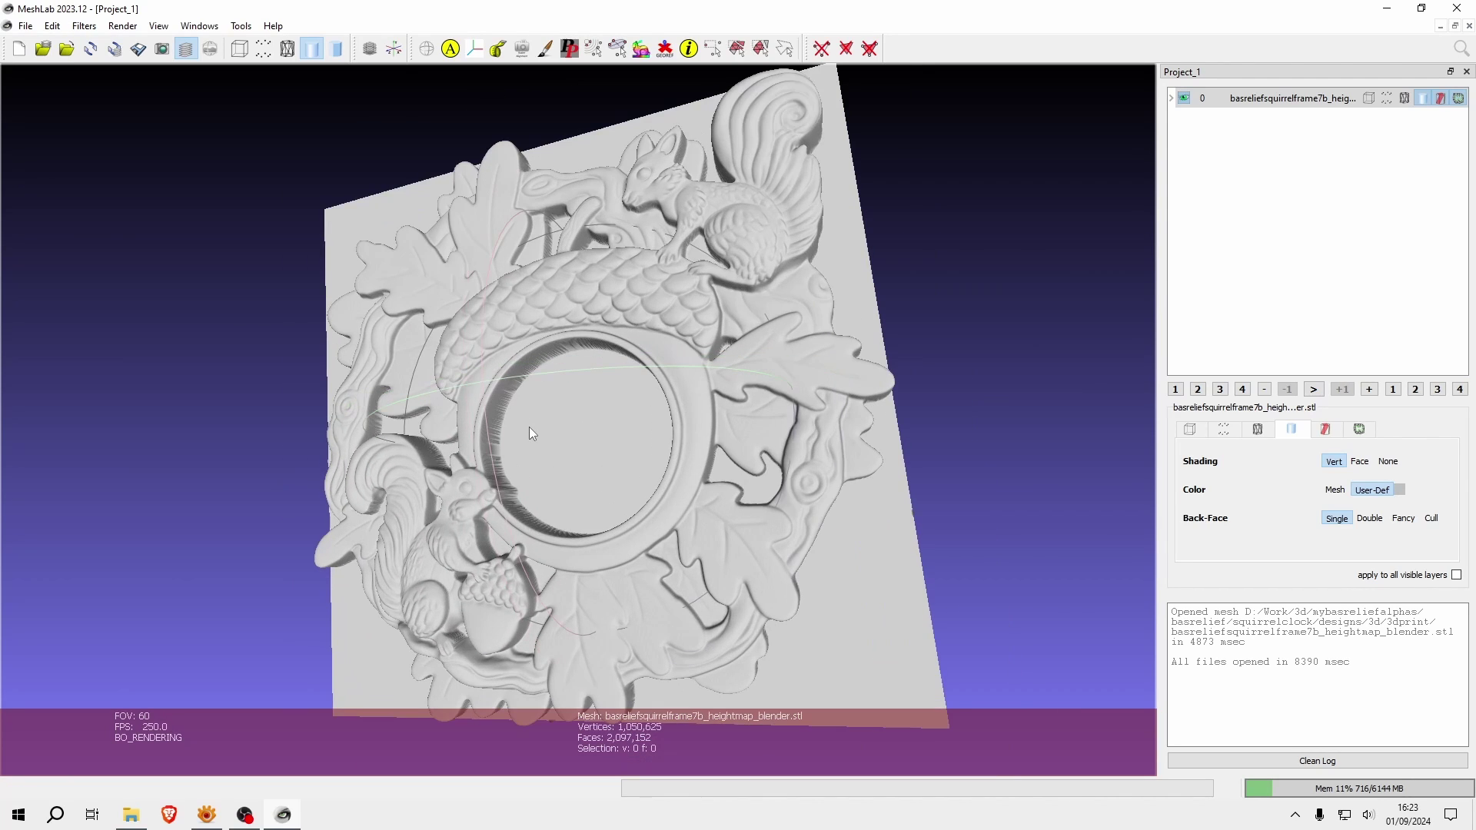
click(52, 26)
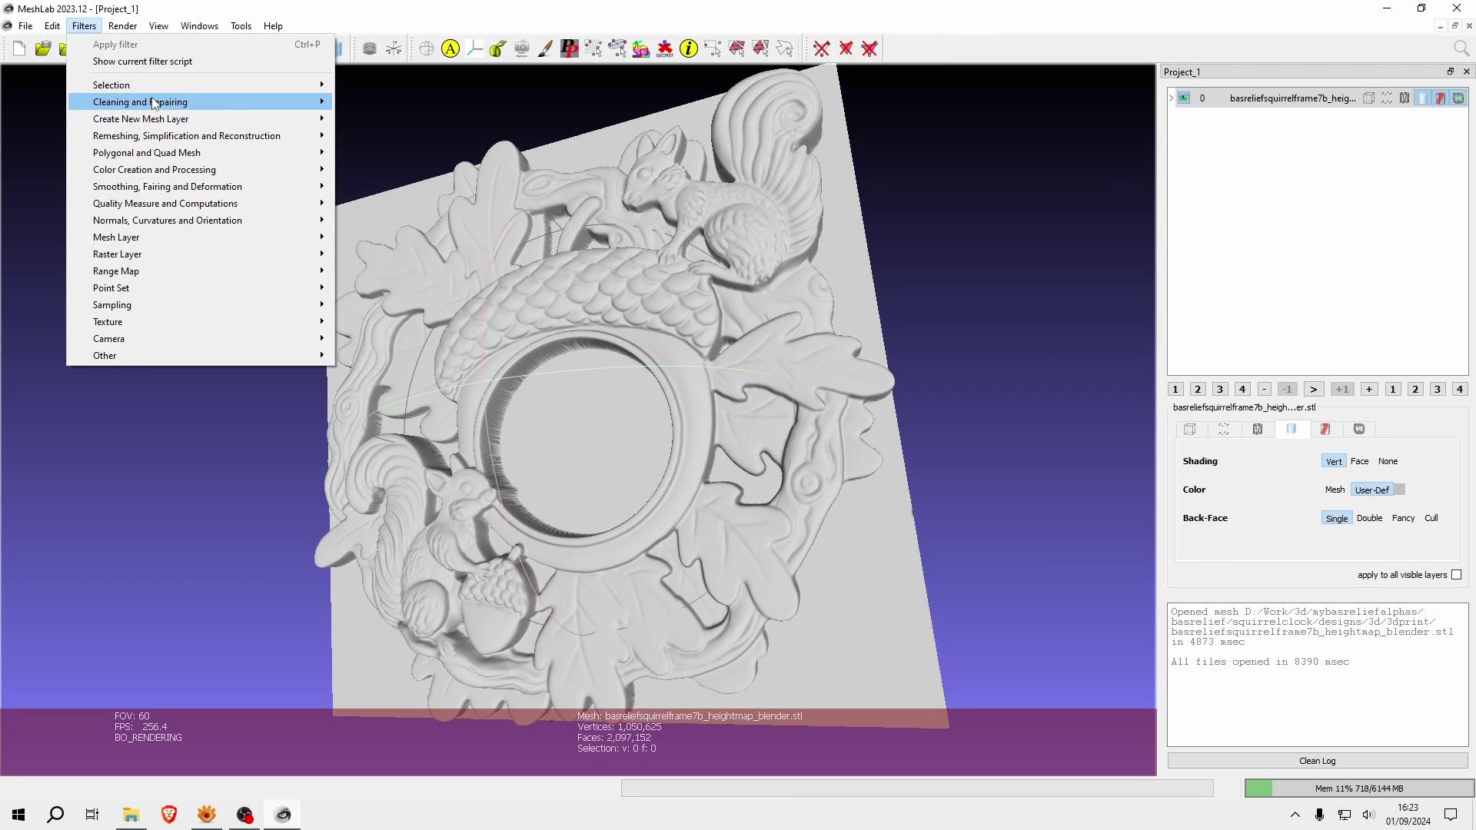
mouse_move(164, 103)
mouse_move(211, 139)
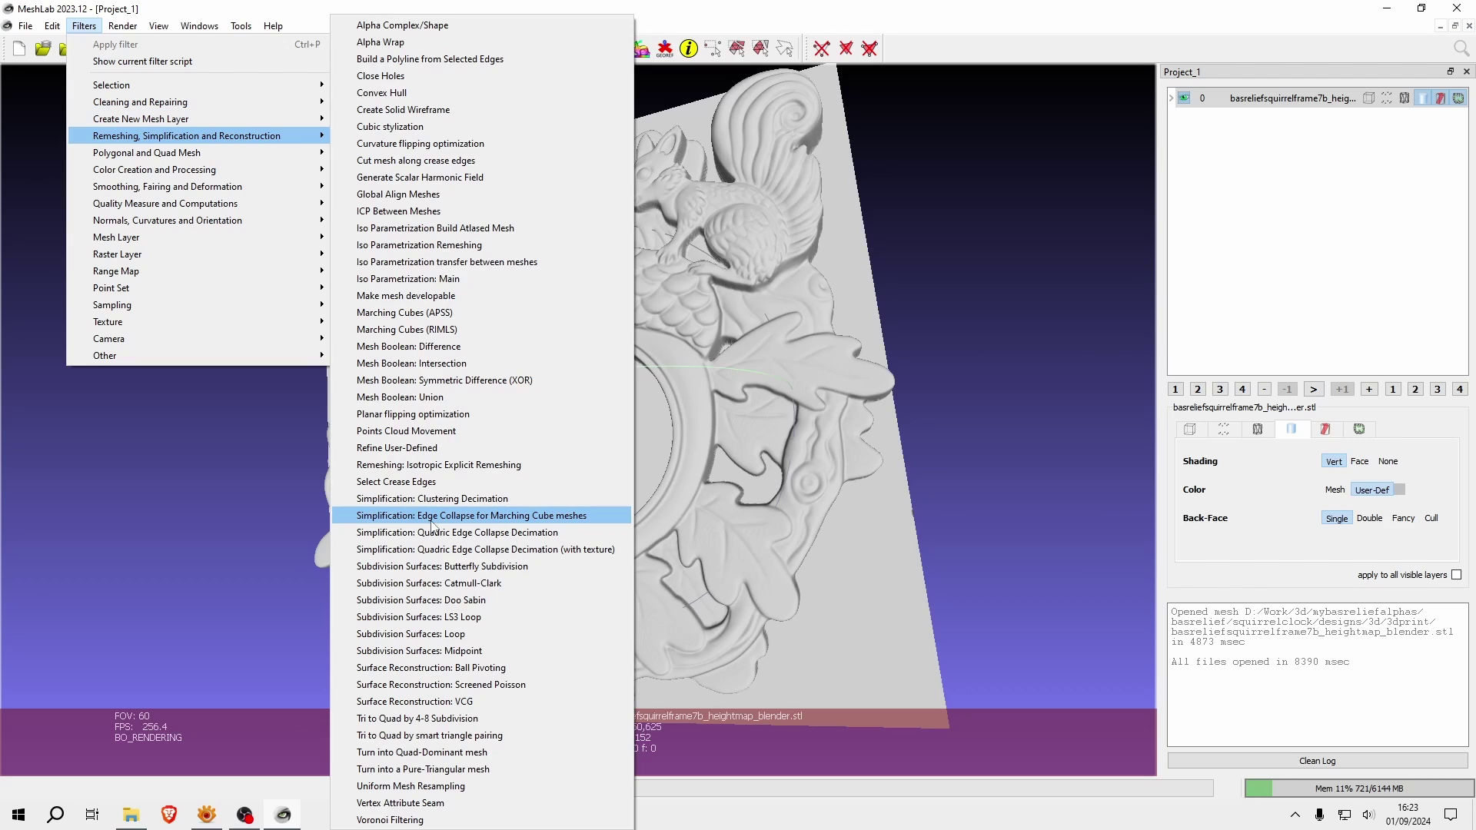
click(379, 533)
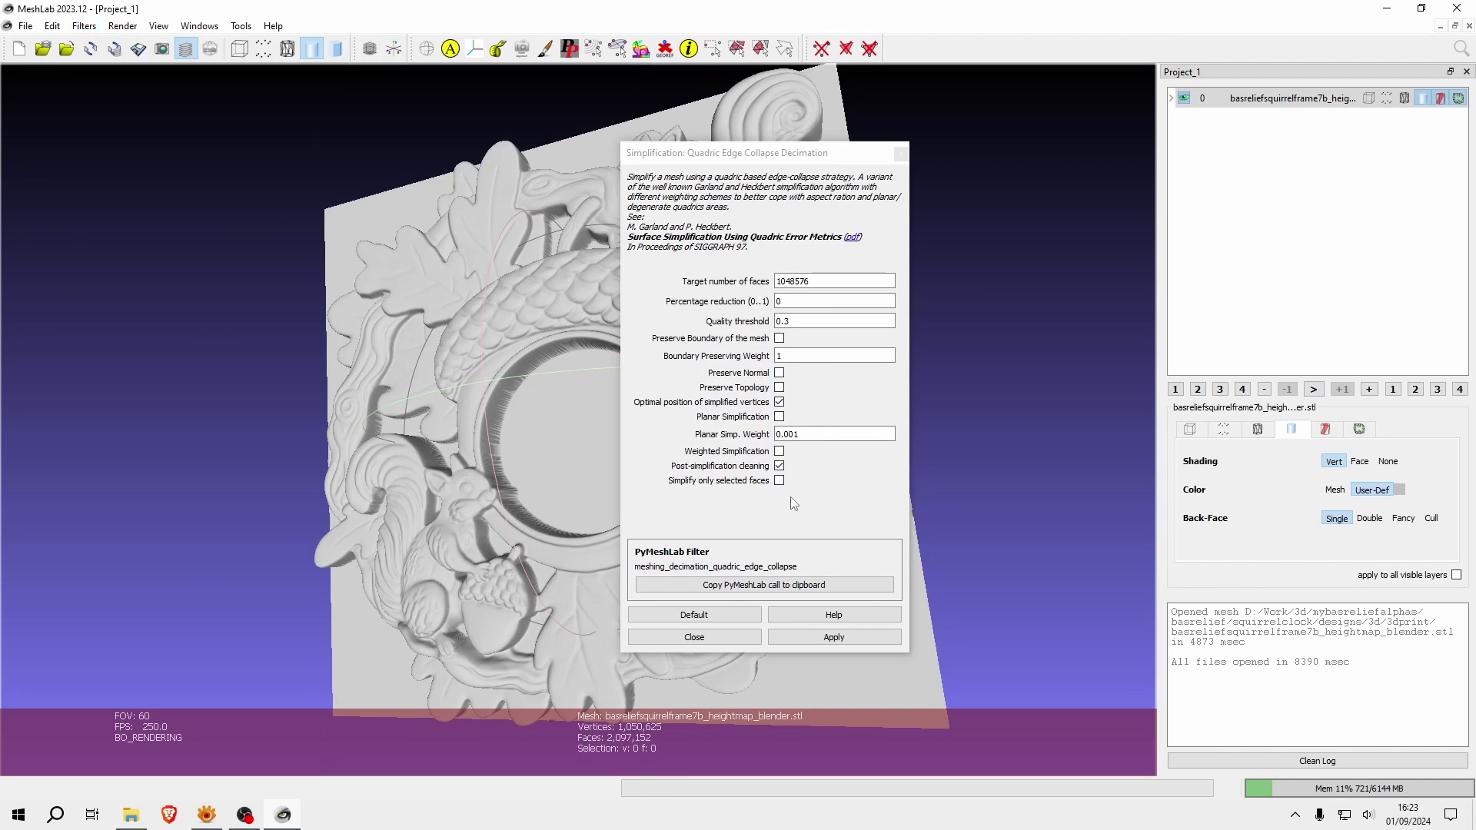
click(785, 281)
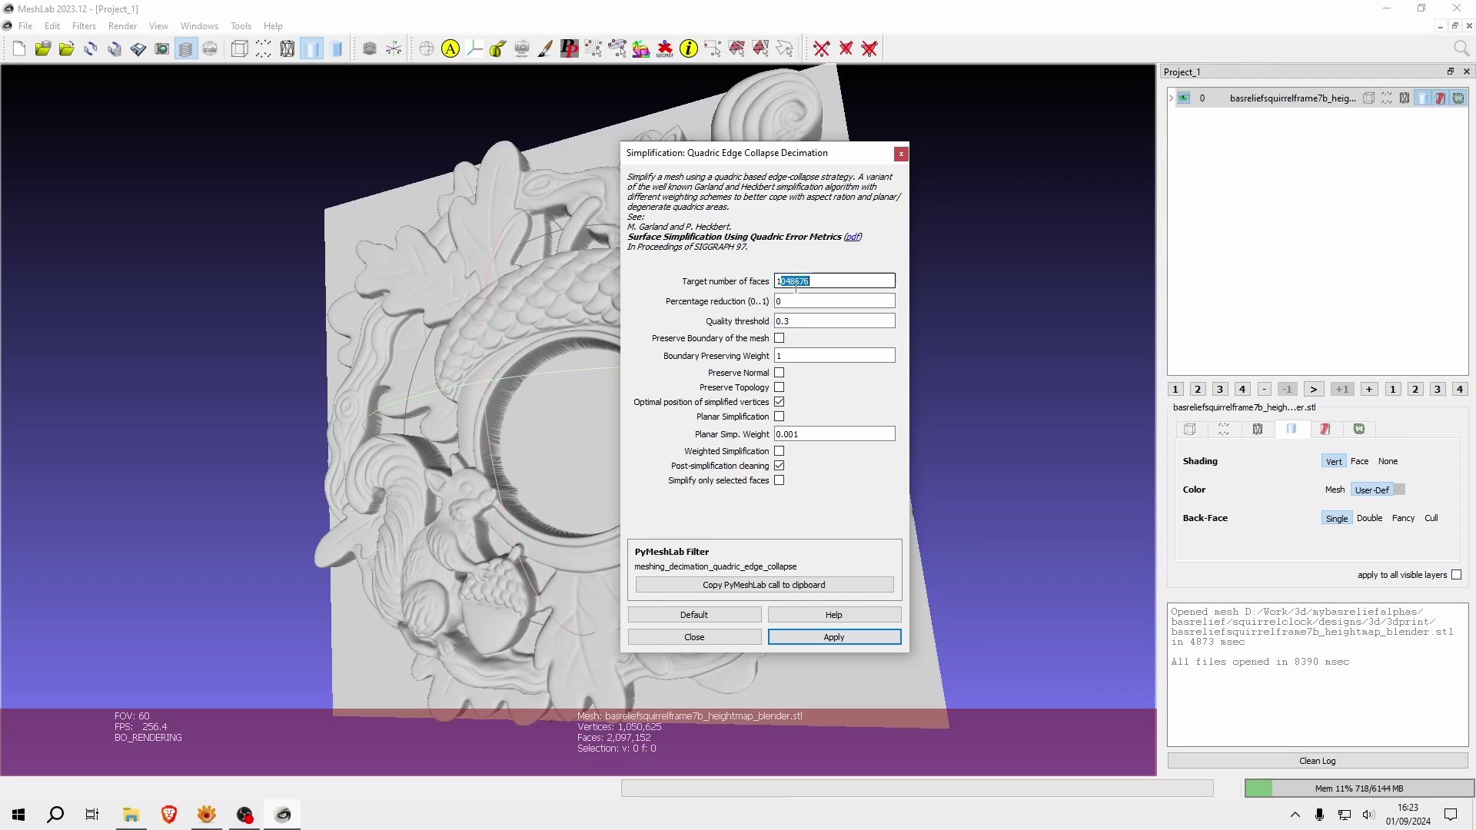
text(000000)
- Set the quality threshold to 0.1, enable boundary, normal and topology preservation plus planar simplification, and apply the decimation
click(801, 300)
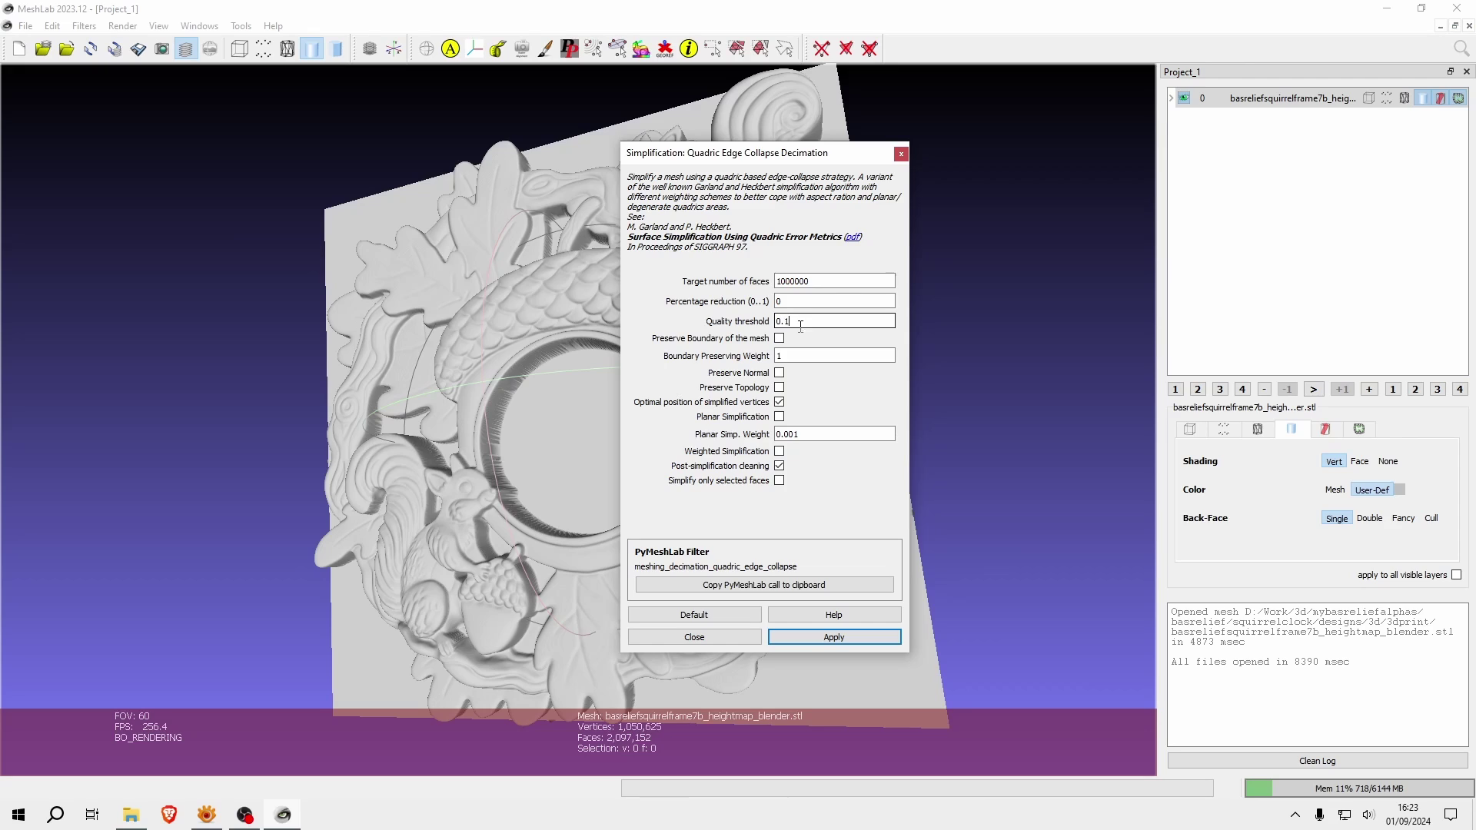
click(779, 339)
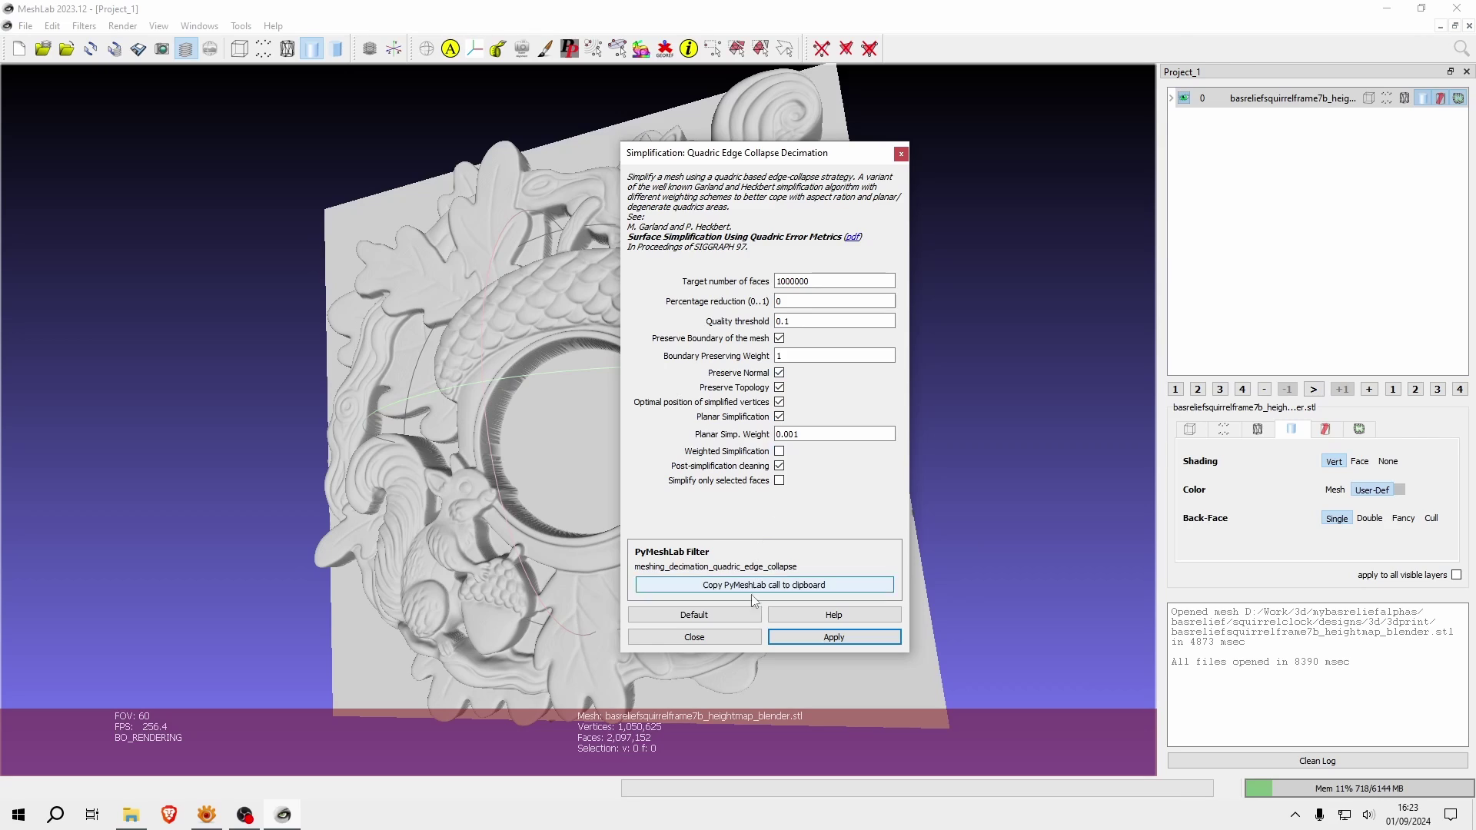
click(809, 638)
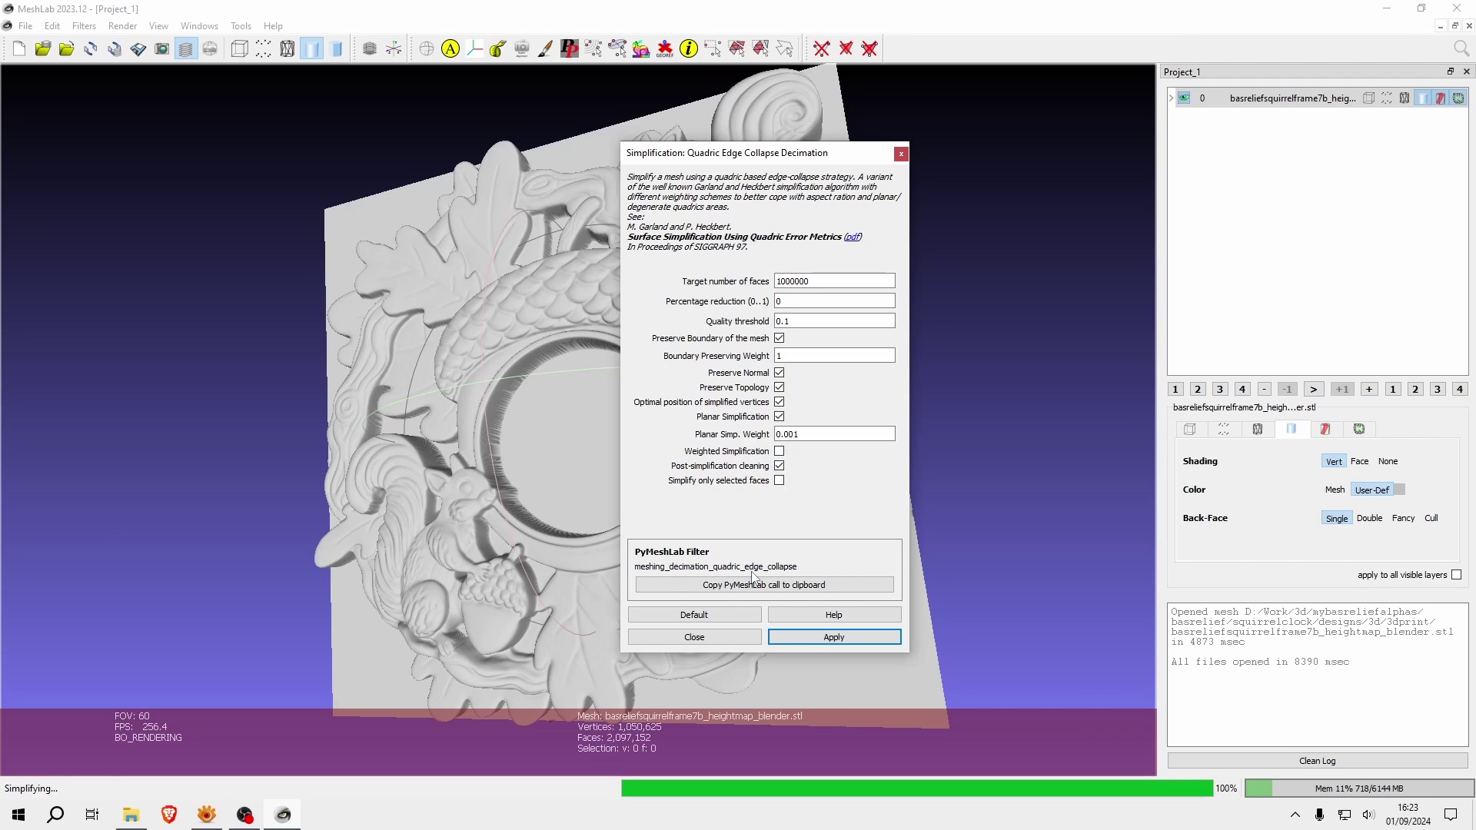
click(708, 639)
- Inspect the decimated squirrel frame and export it as basreliefsquirrelframe7b_heightmap_blenderoptim.stl with binary encoding and Materialise Color Encoding
drag(607, 625, 625, 597)
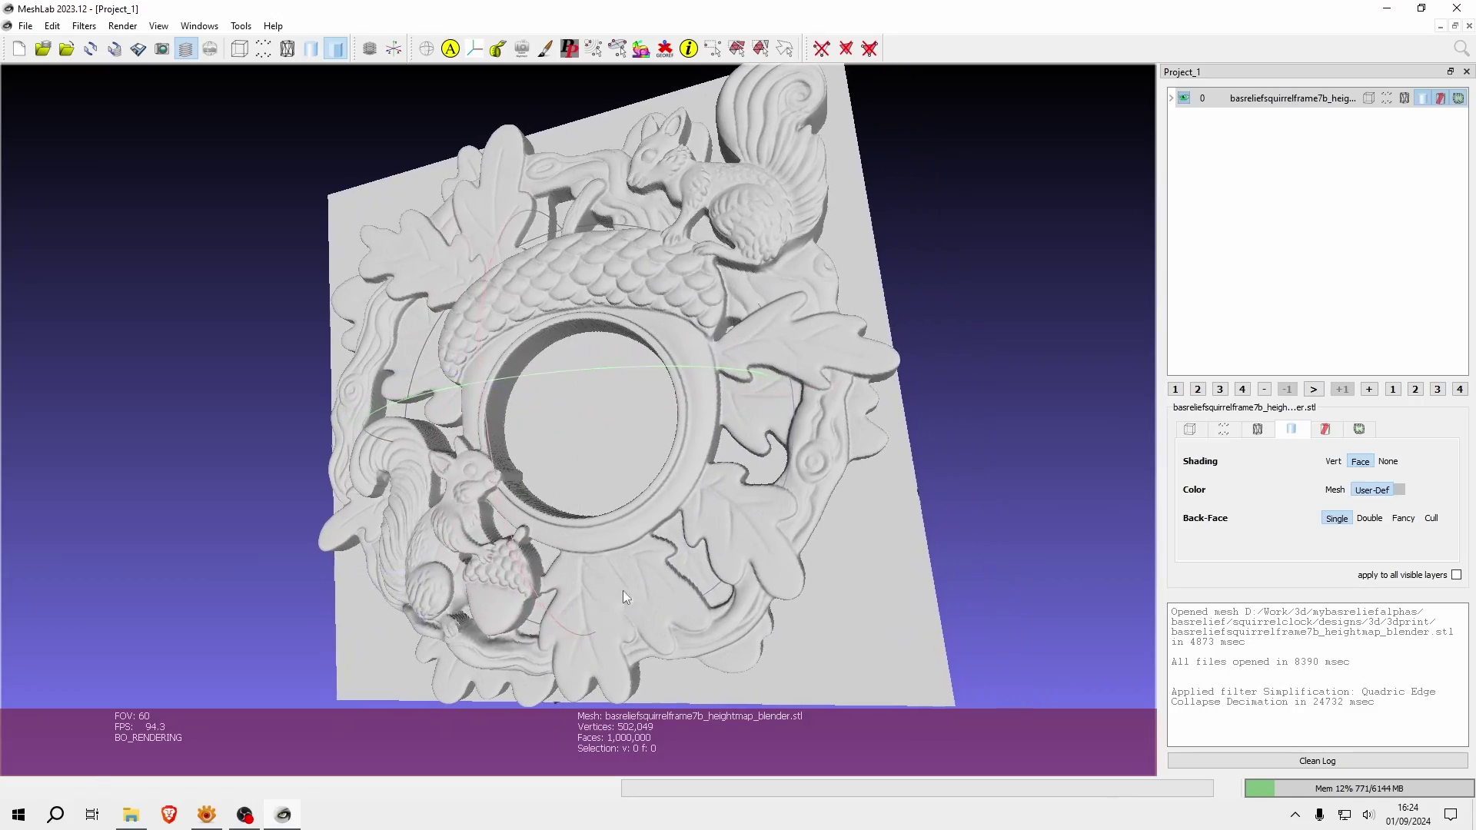
drag(985, 513, 698, 655)
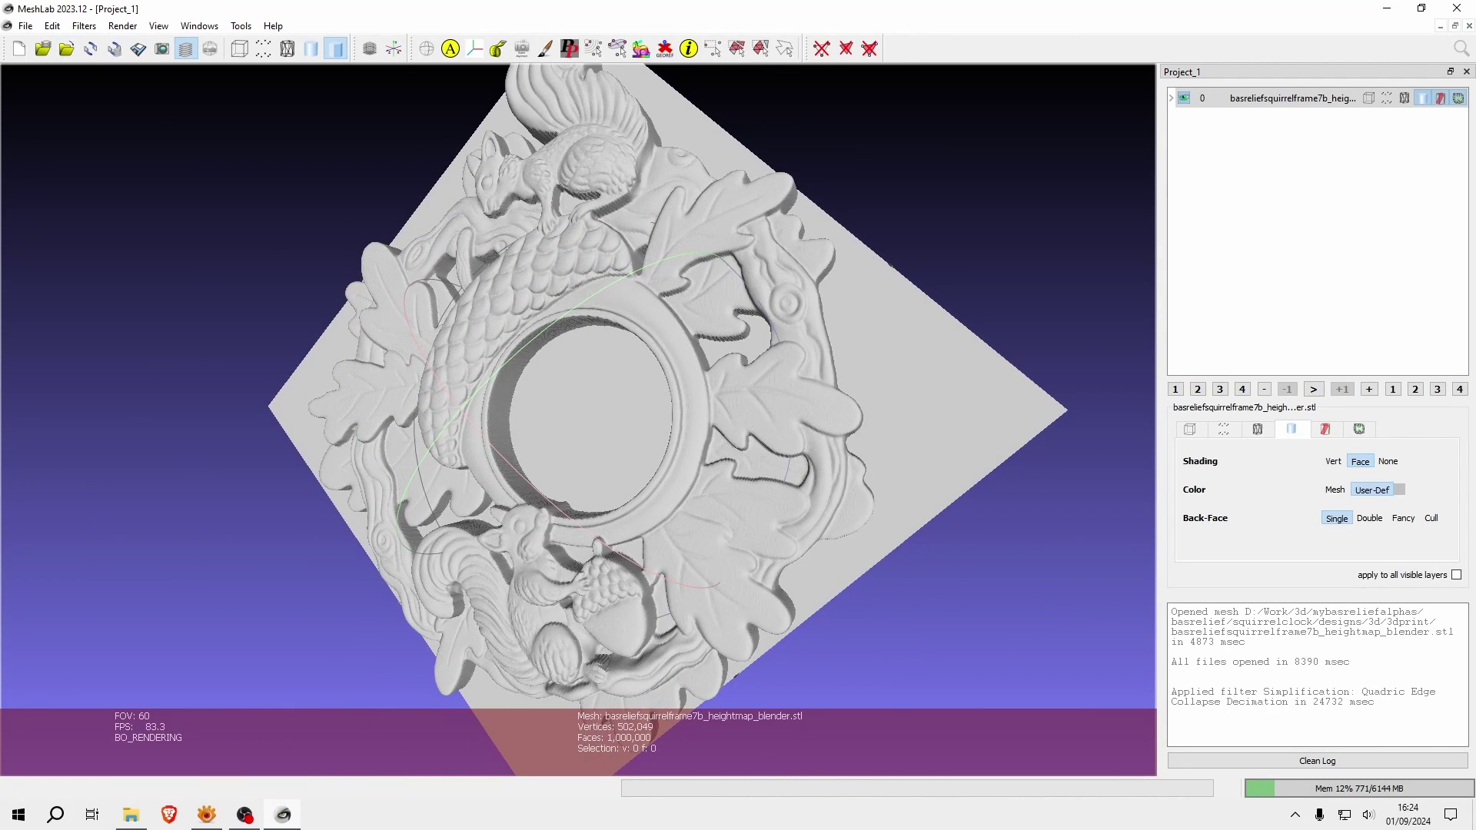
click(24, 28)
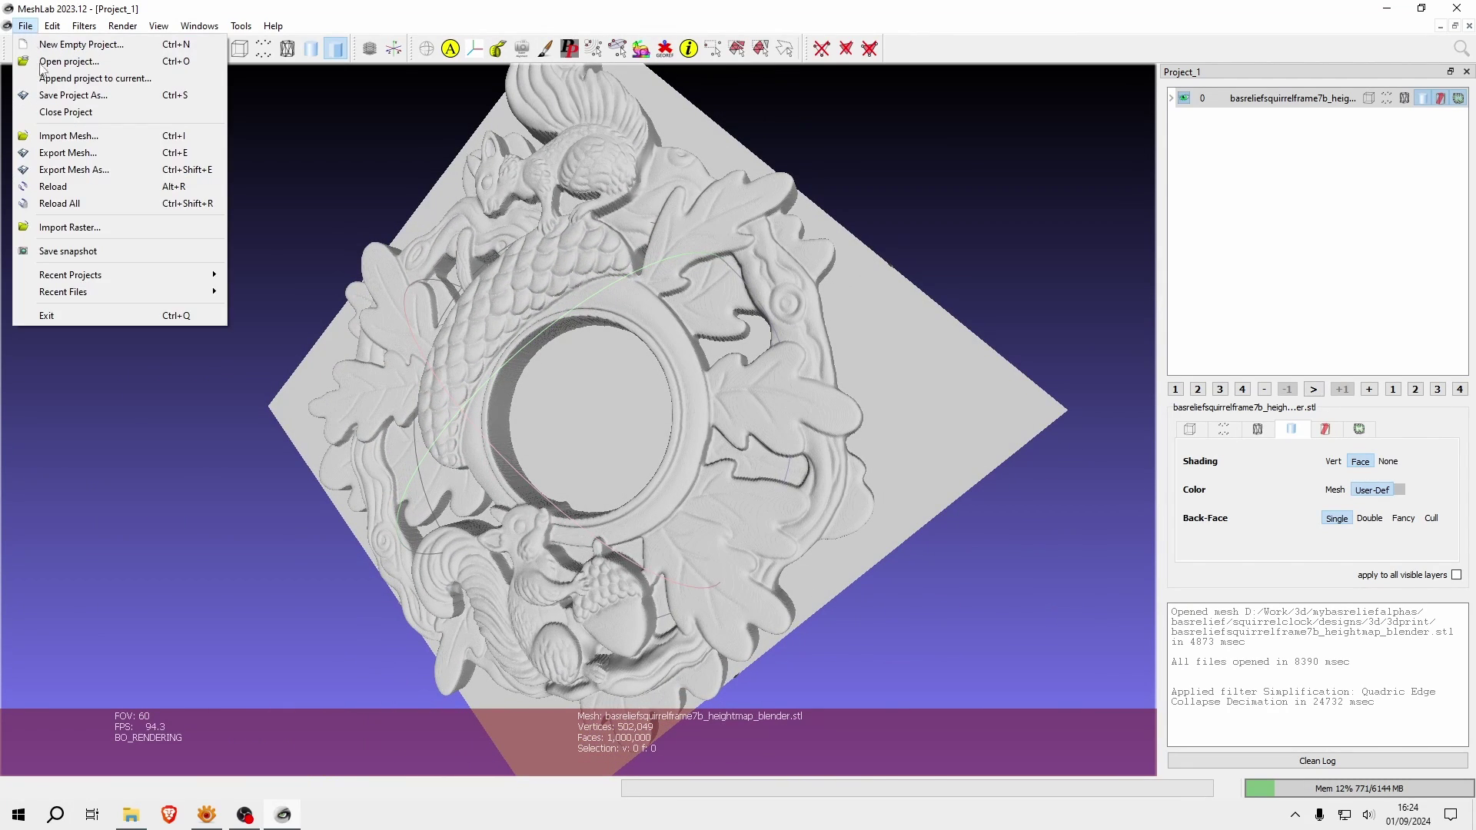
click(70, 169)
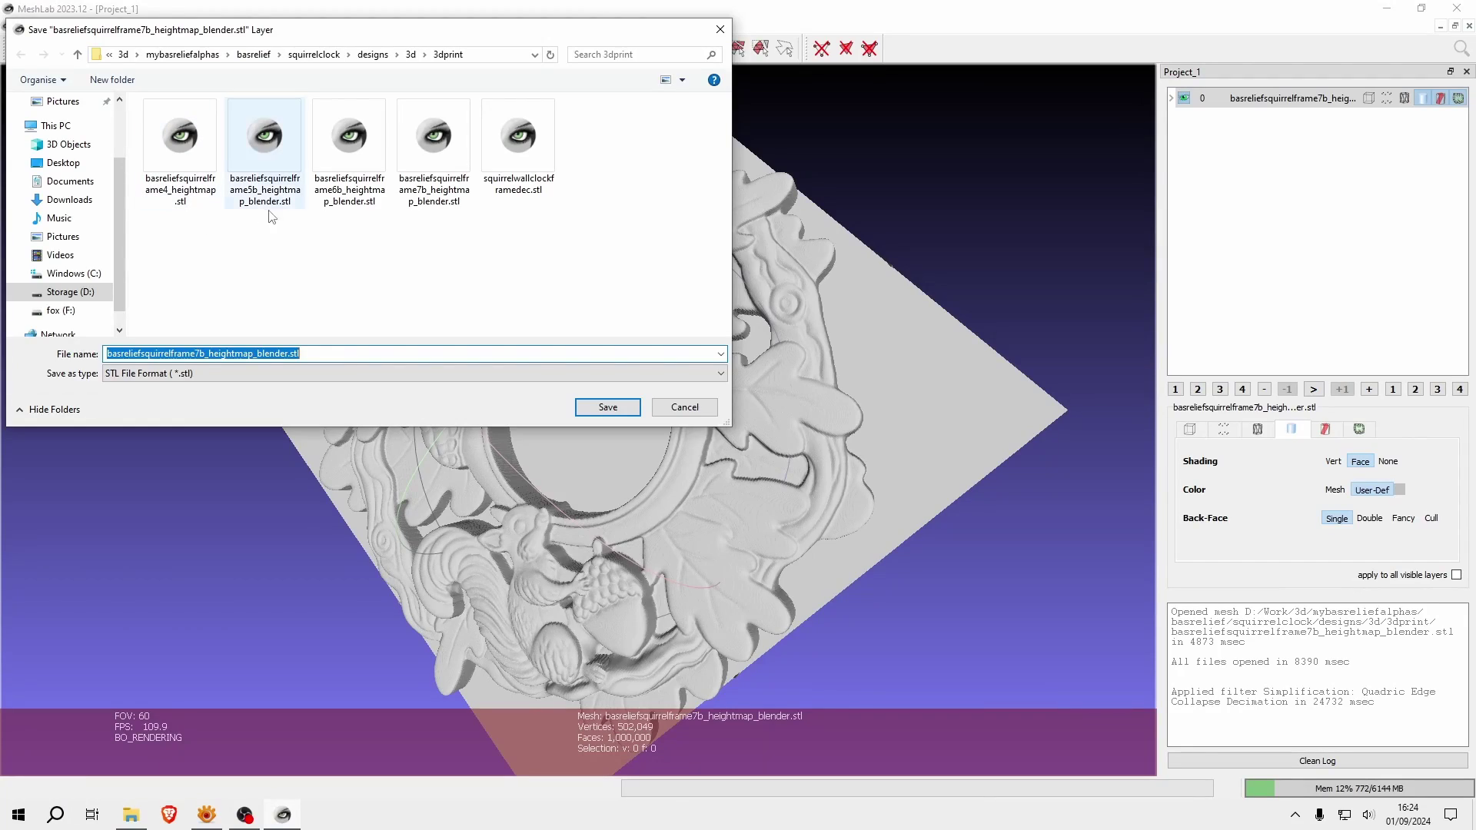
click(243, 354)
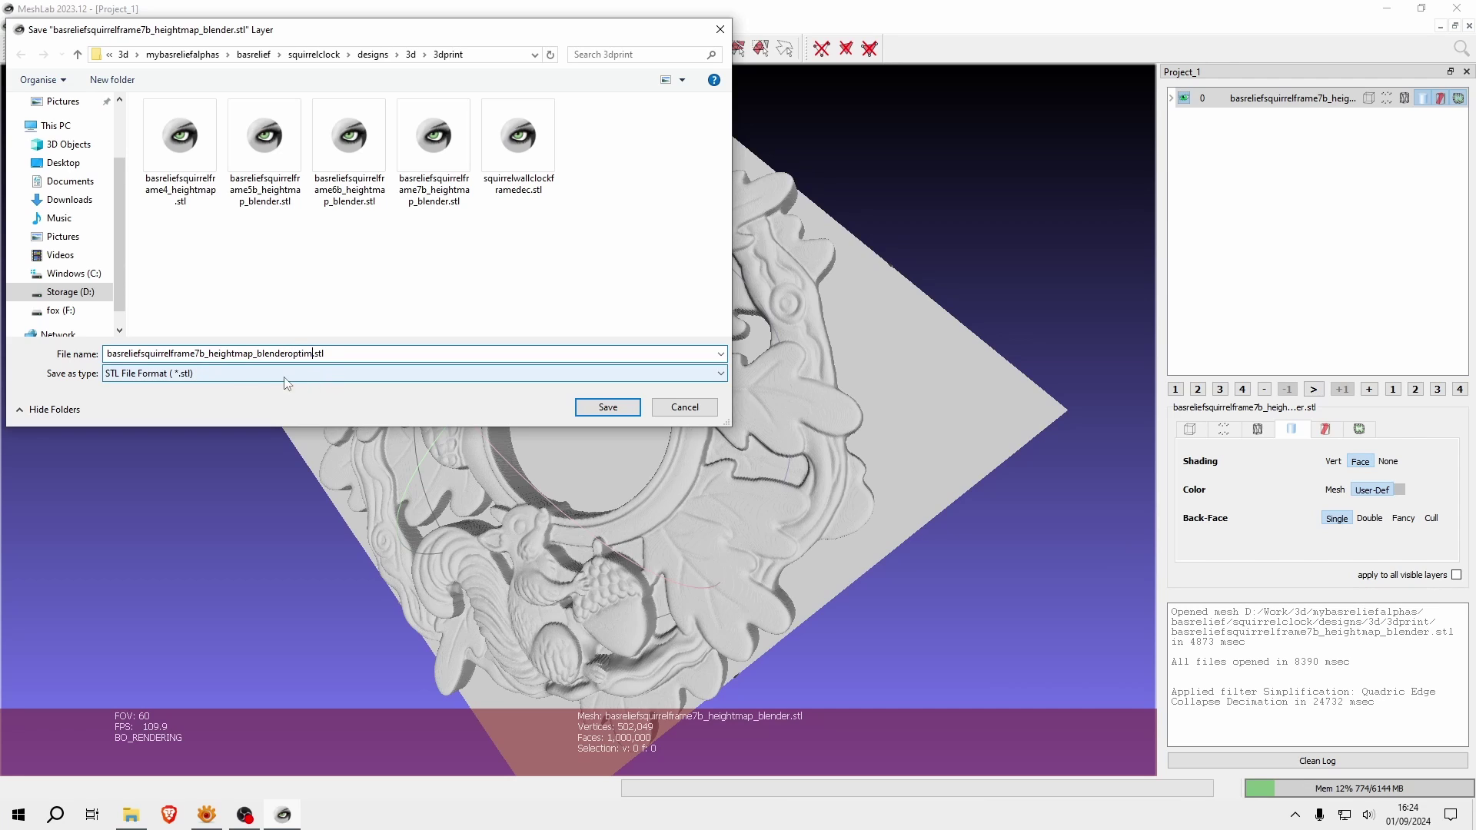
click(604, 407)
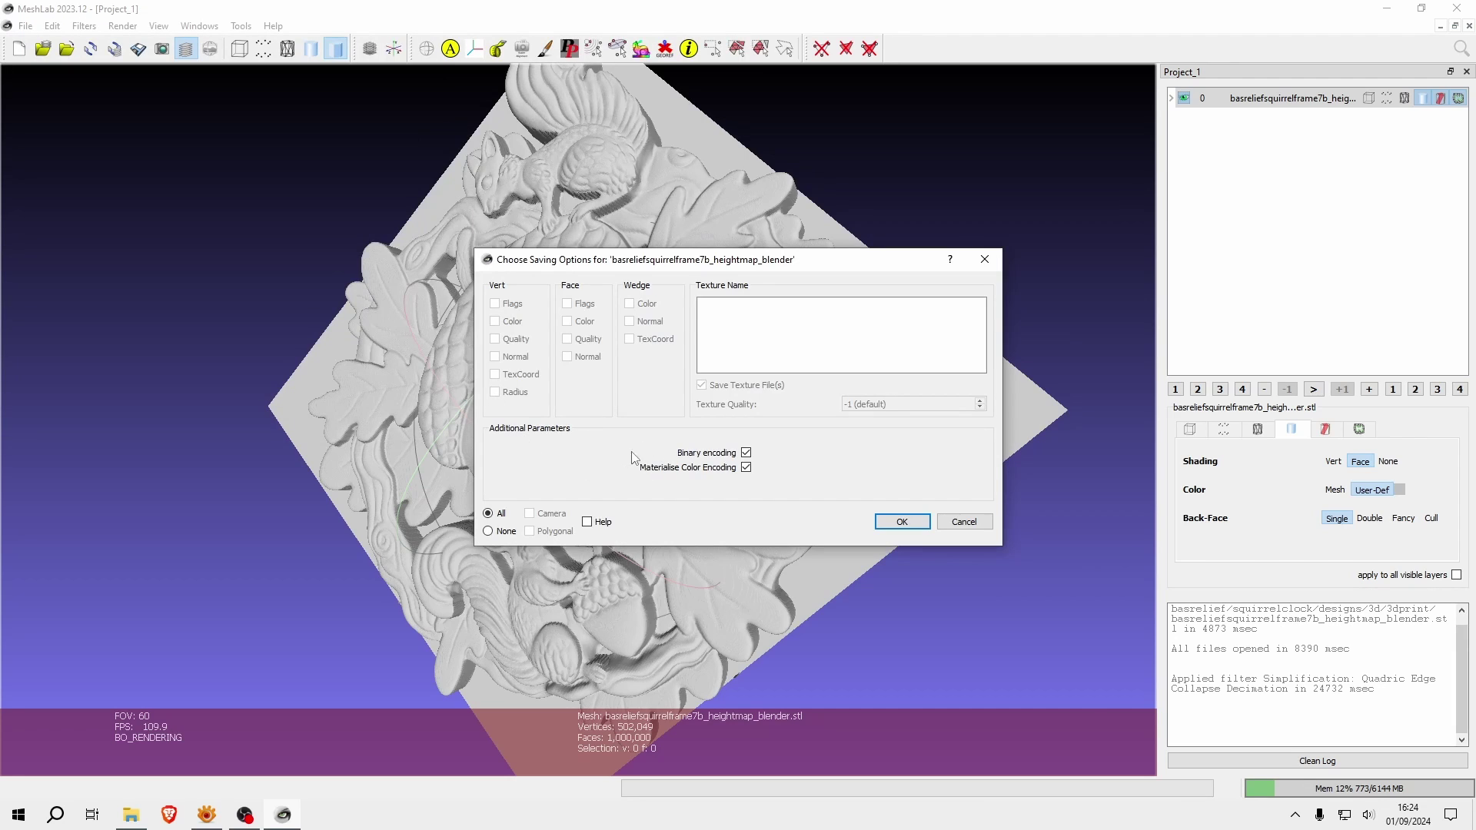
click(877, 524)
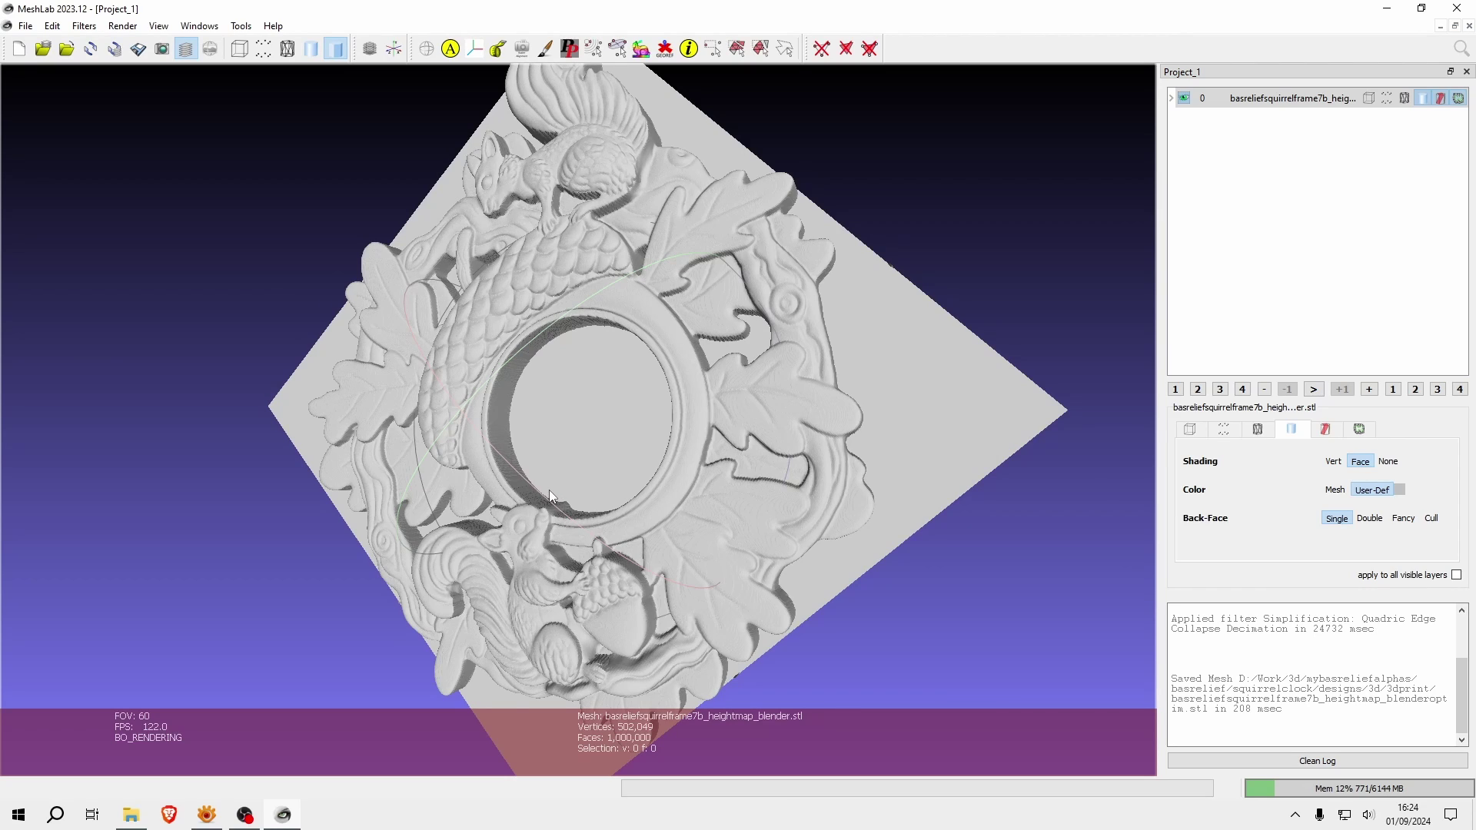
- Switch to Blender, create a VDM Brush Baker sculpting plane and subdivide its MultiresVDM modifier to level 3
key(alt+Tab)
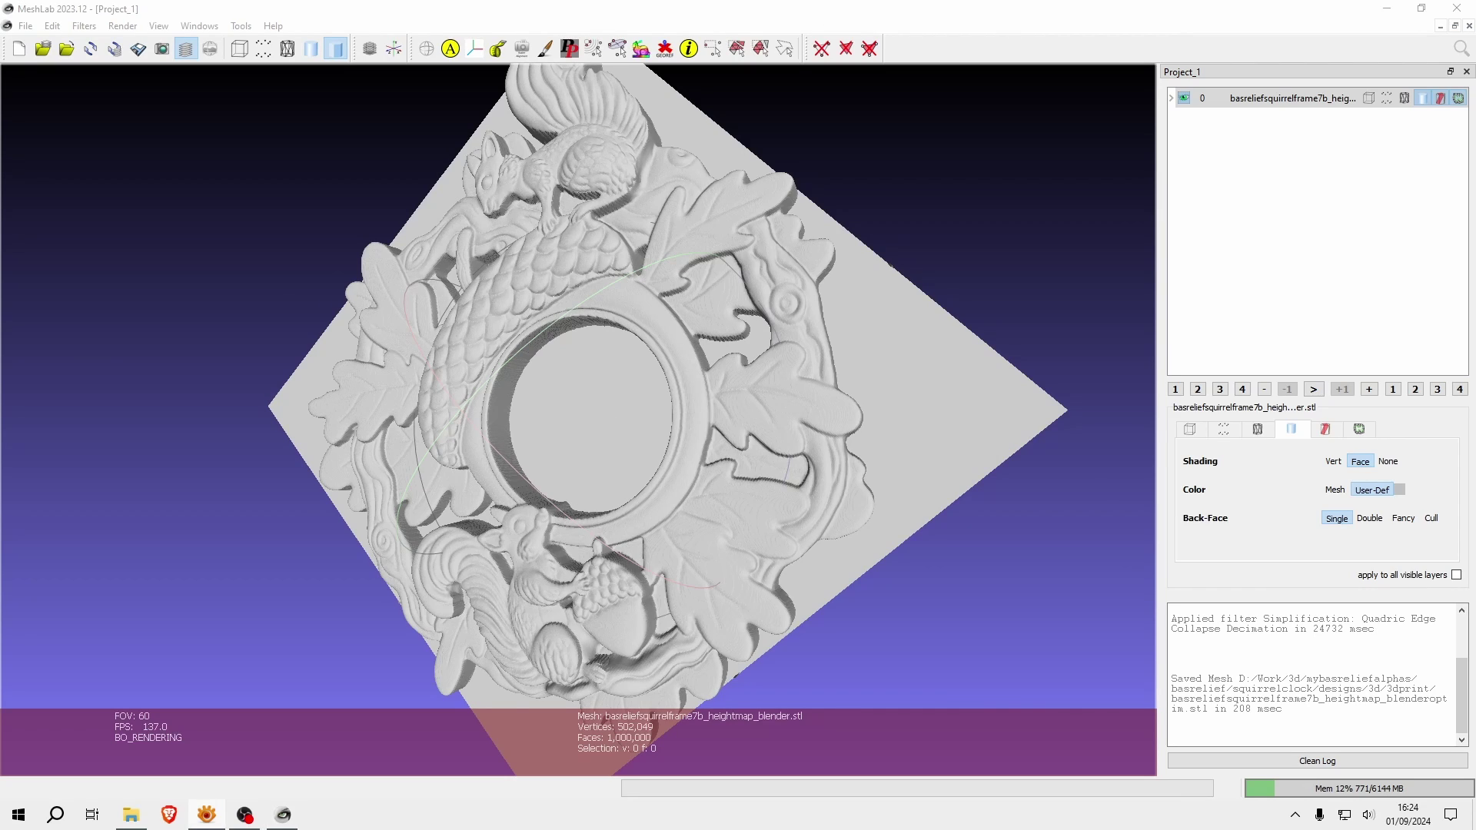
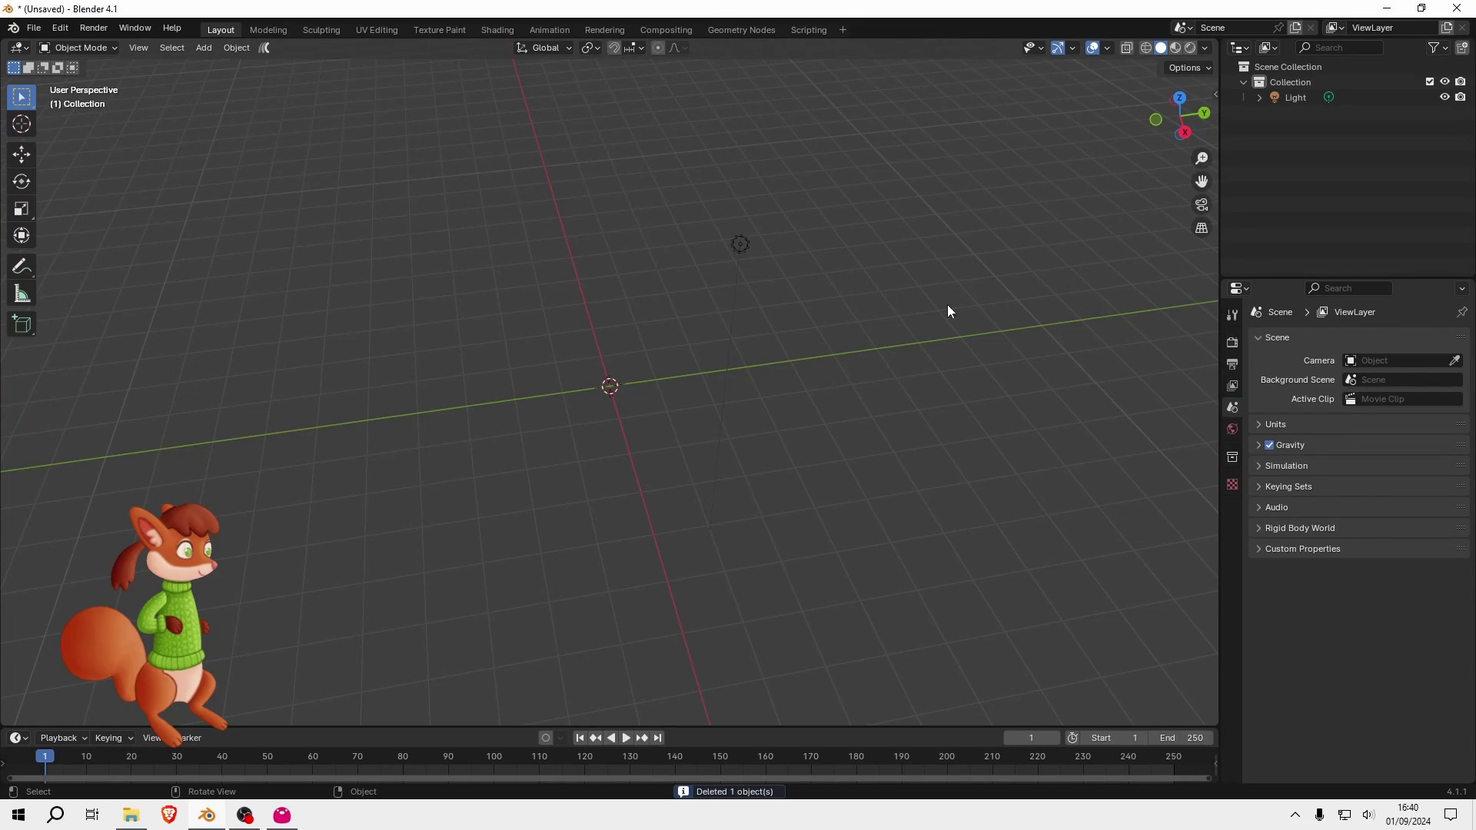
key(n)
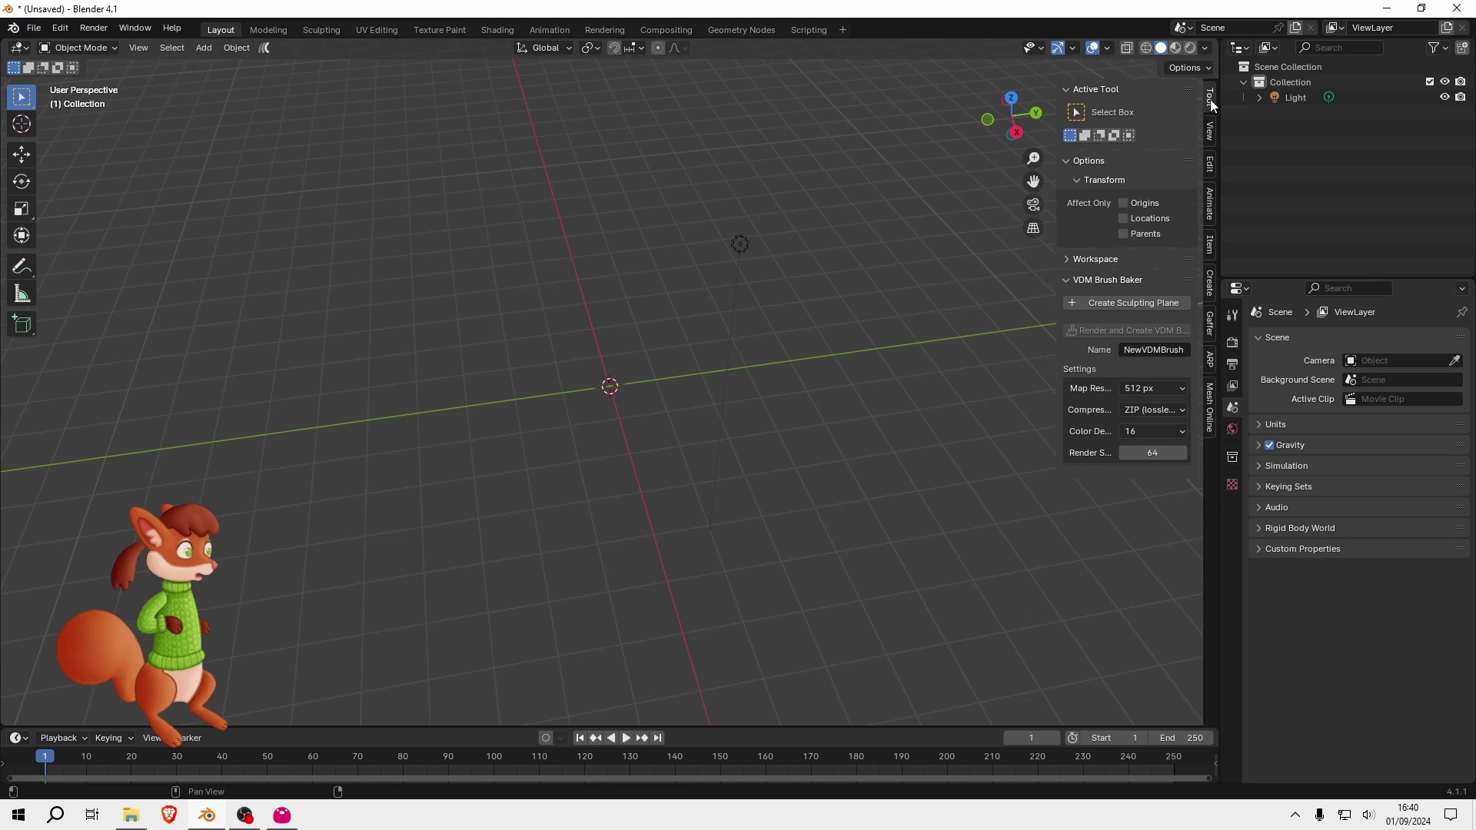
click(1102, 302)
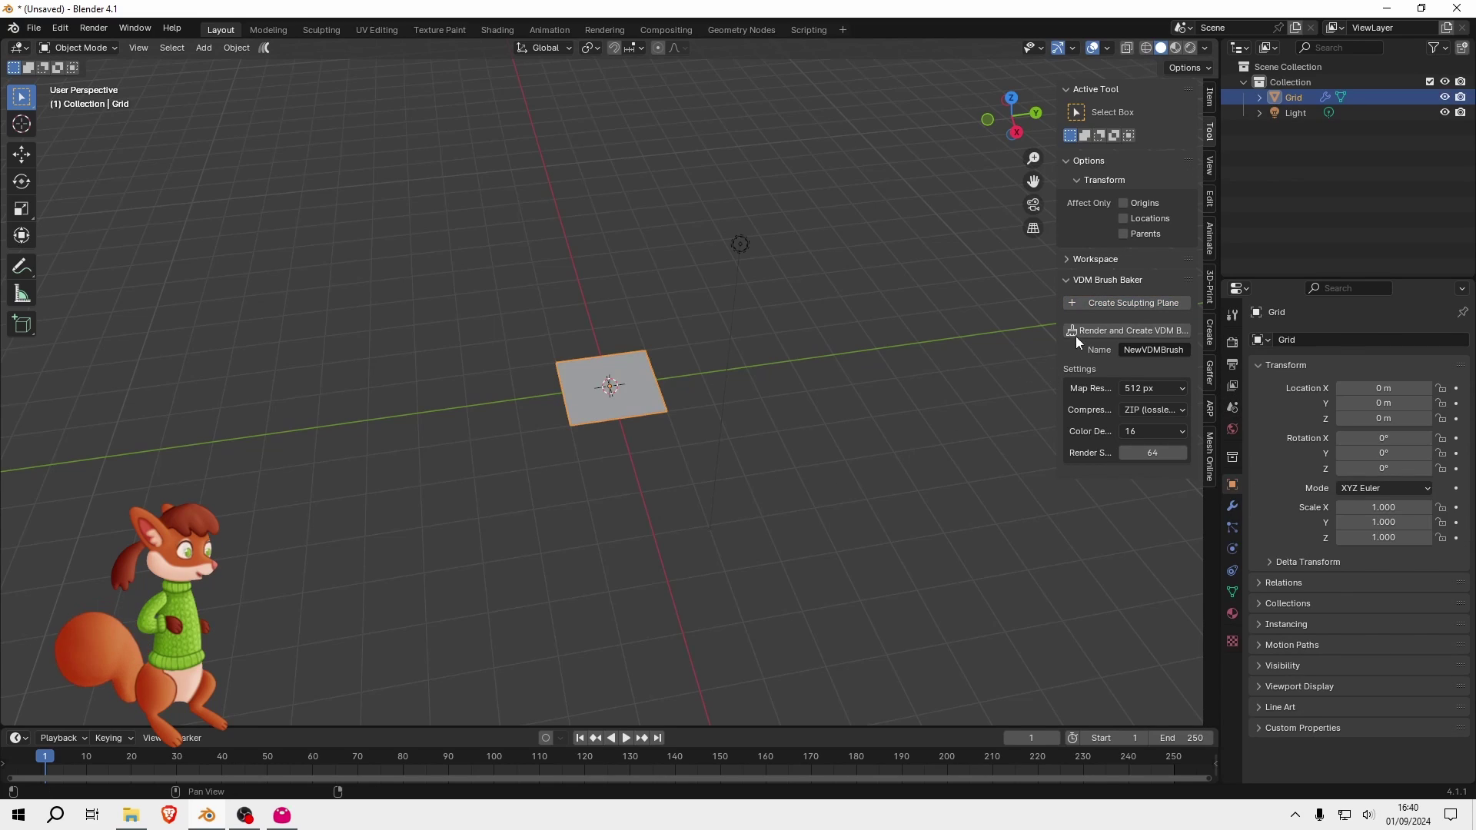
scroll(593, 350, up, 4)
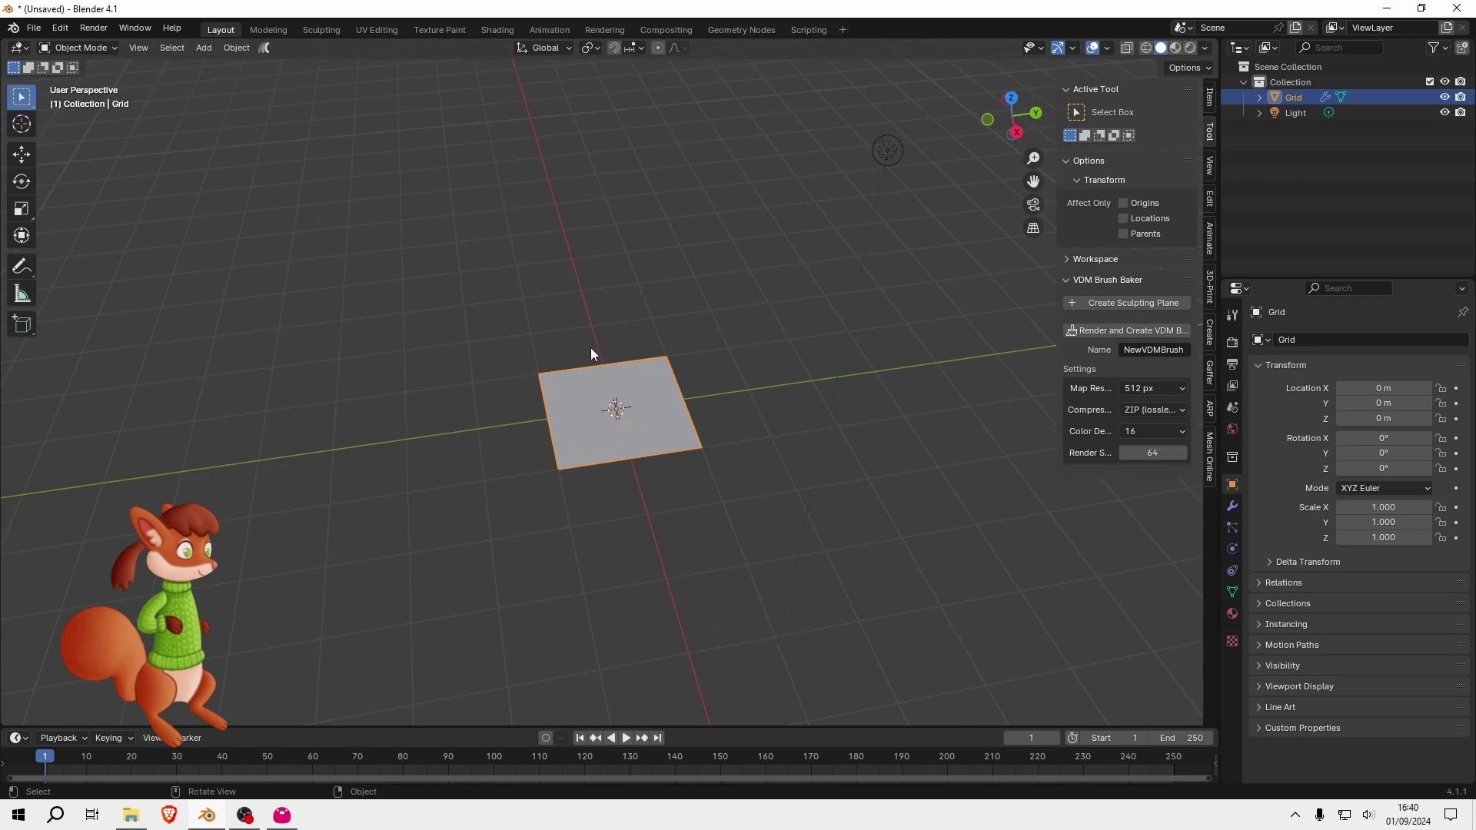
click(1233, 506)
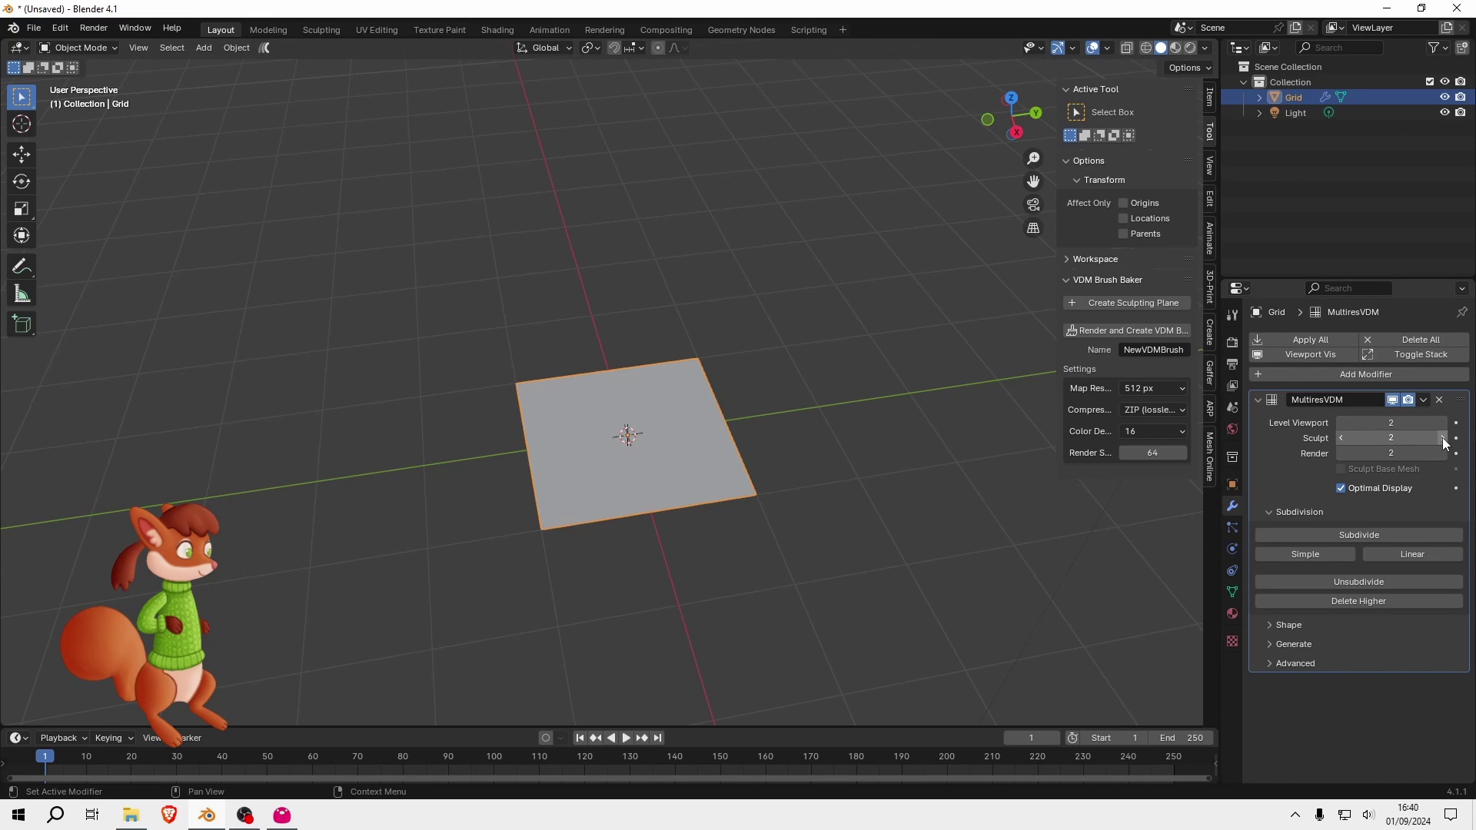
click(1327, 535)
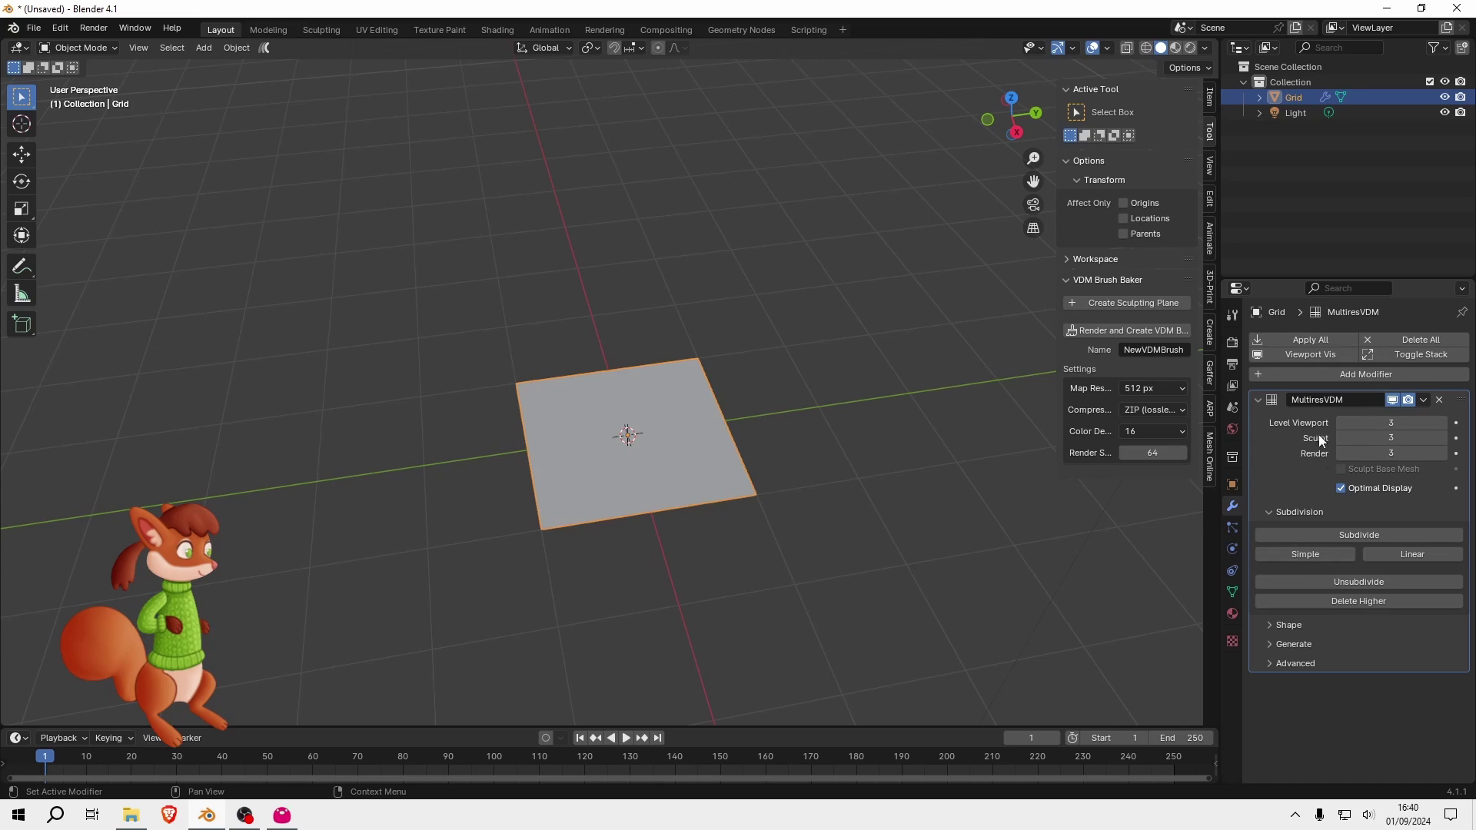
- Add a Displace modifier to the plane, give it a new texture and set its coordinates to UV
click(1330, 372)
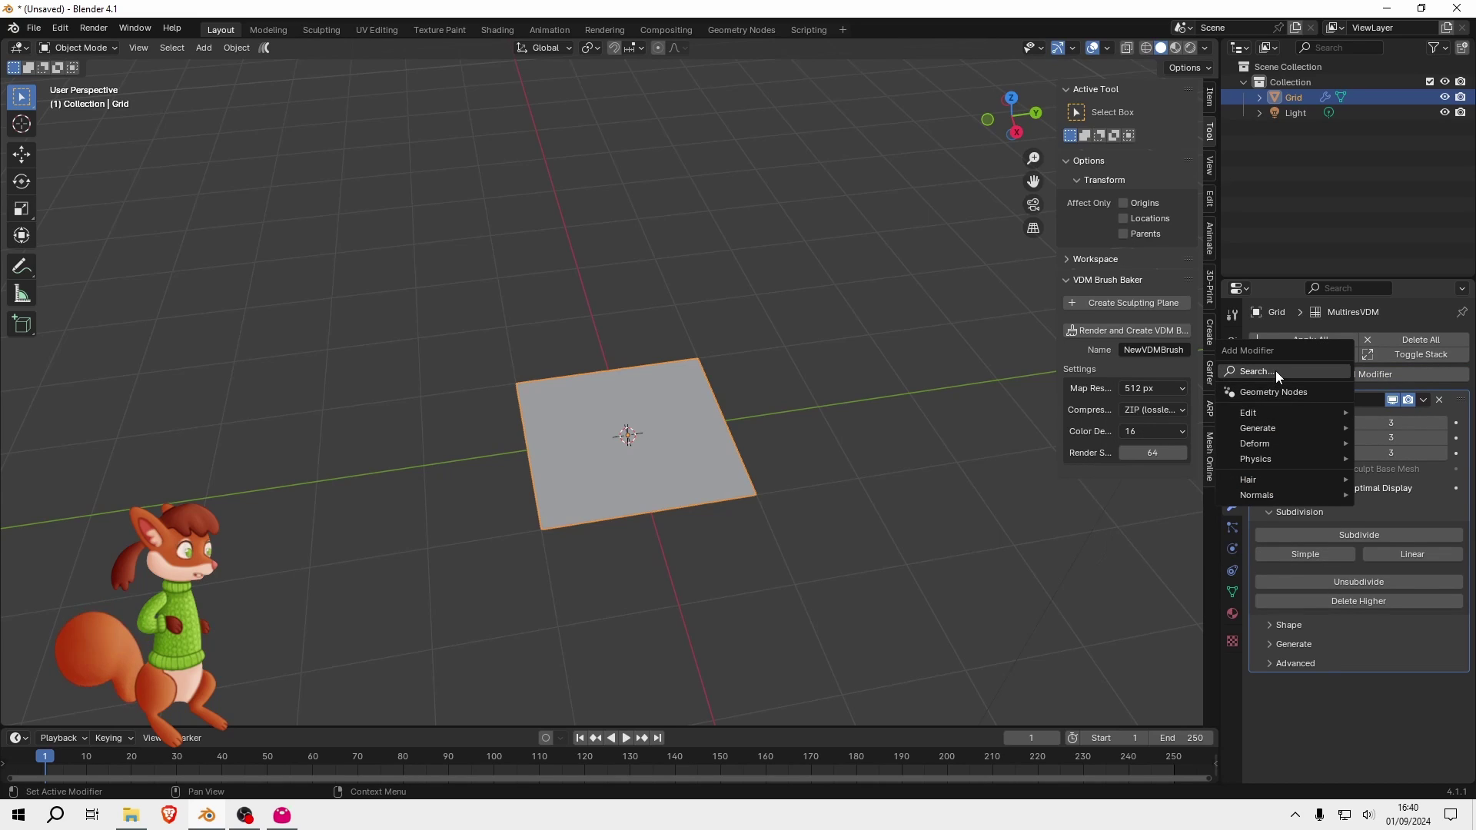
key(space)
text(d)
key(Return)
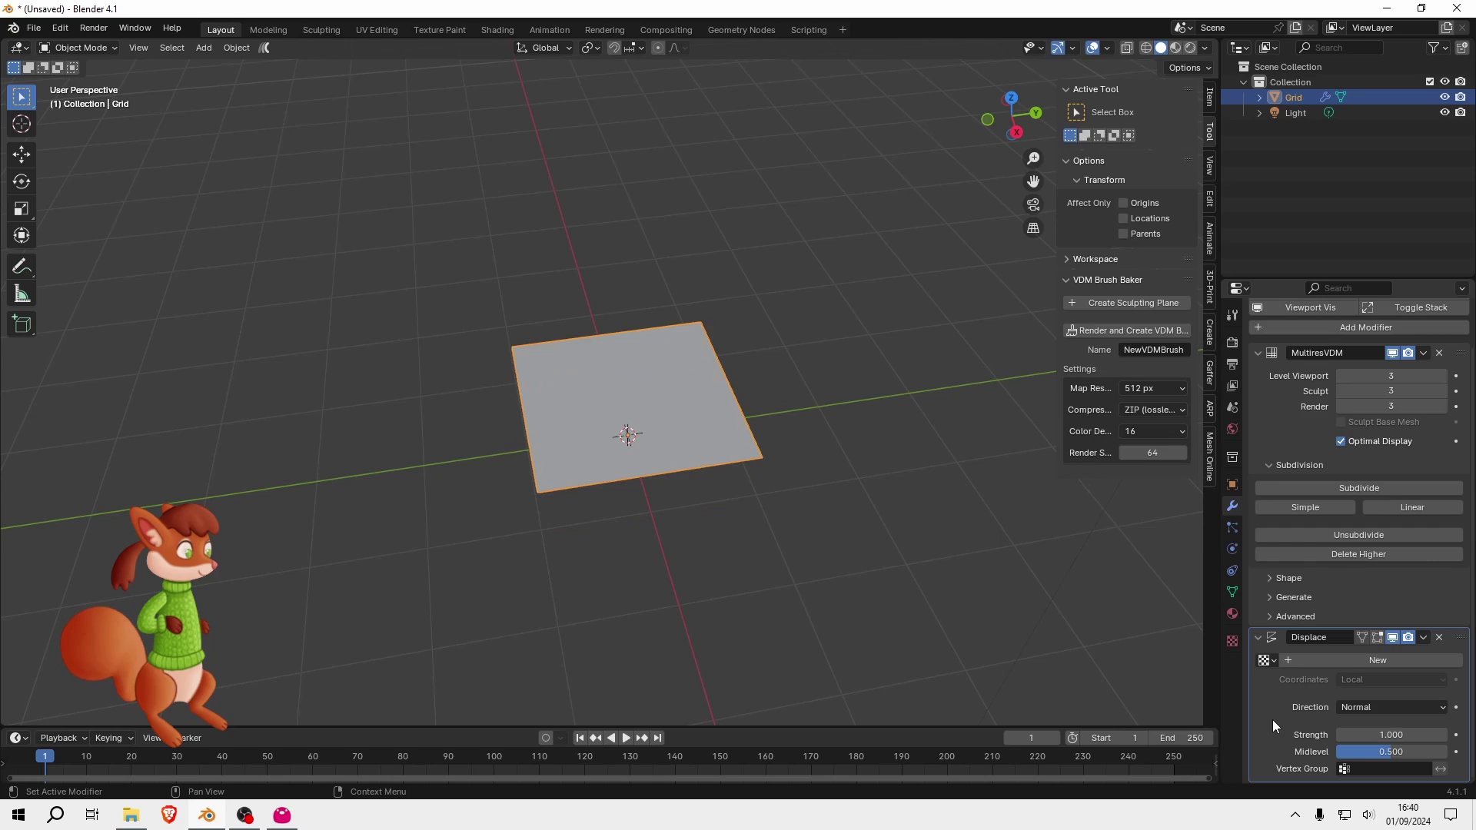
click(1368, 661)
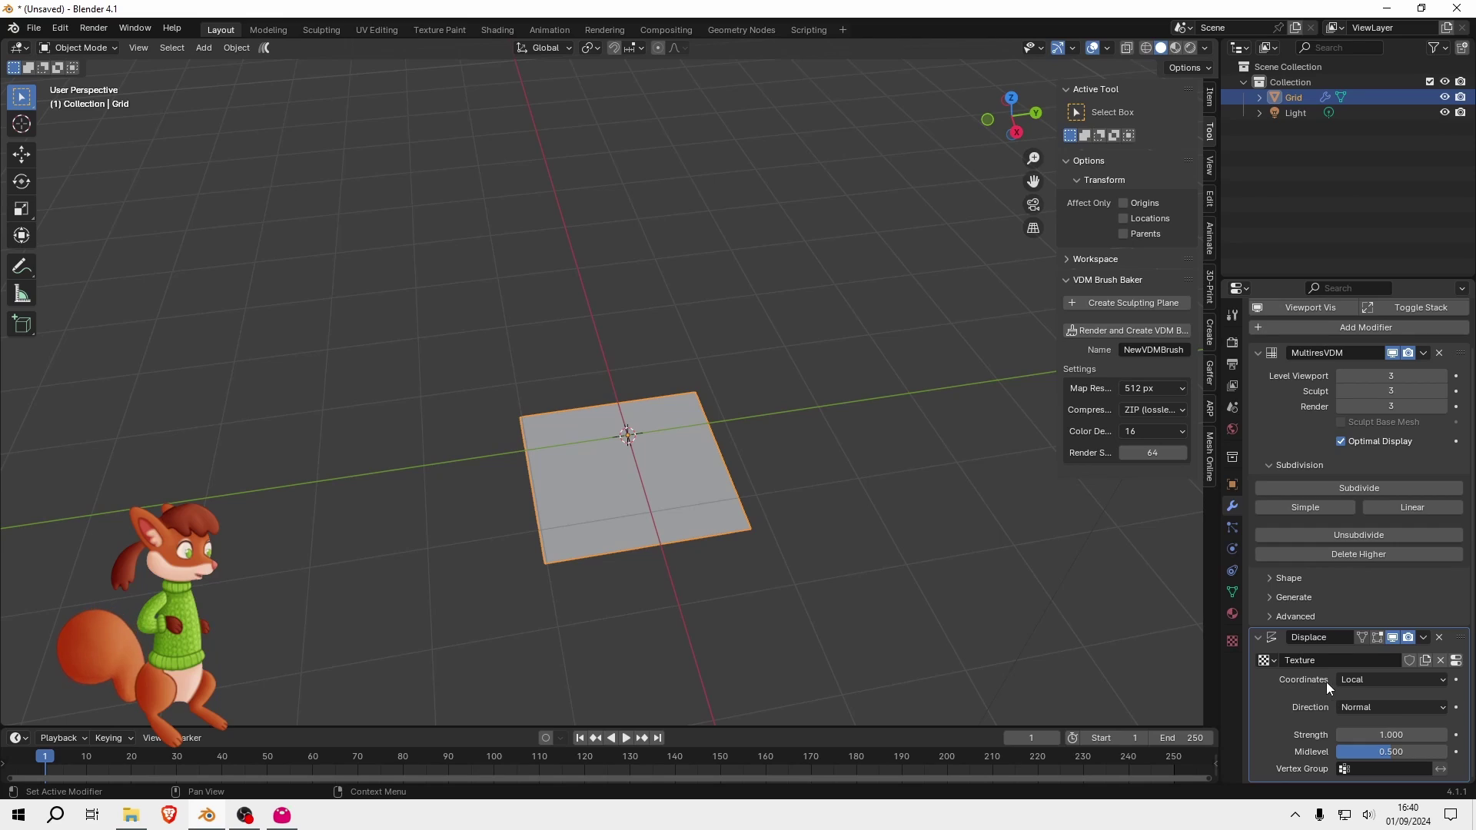
click(1356, 684)
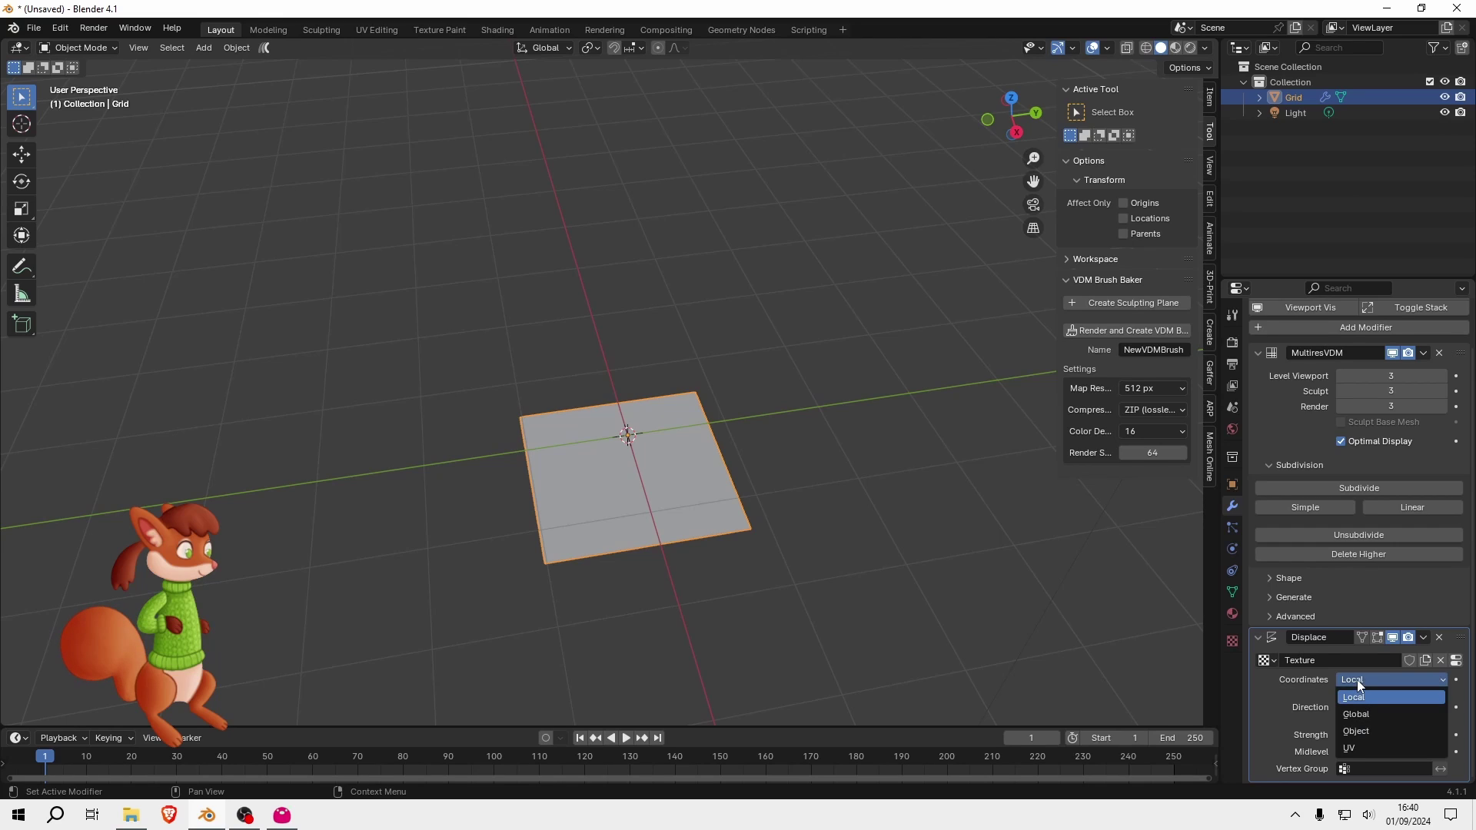
click(1356, 746)
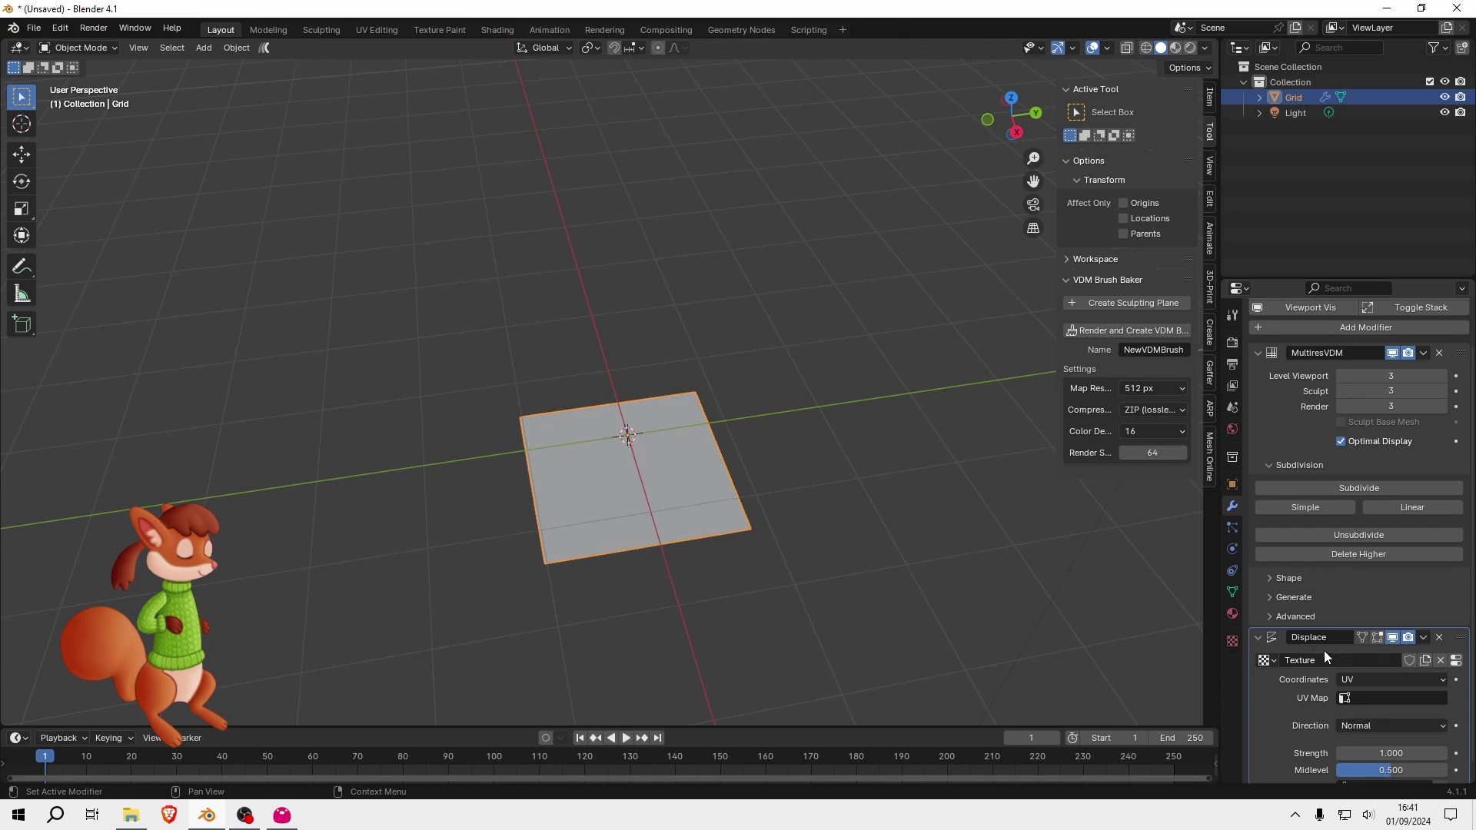
- Browse to the recent 3dprint folder to choose an image for the Displace texture
click(1233, 641)
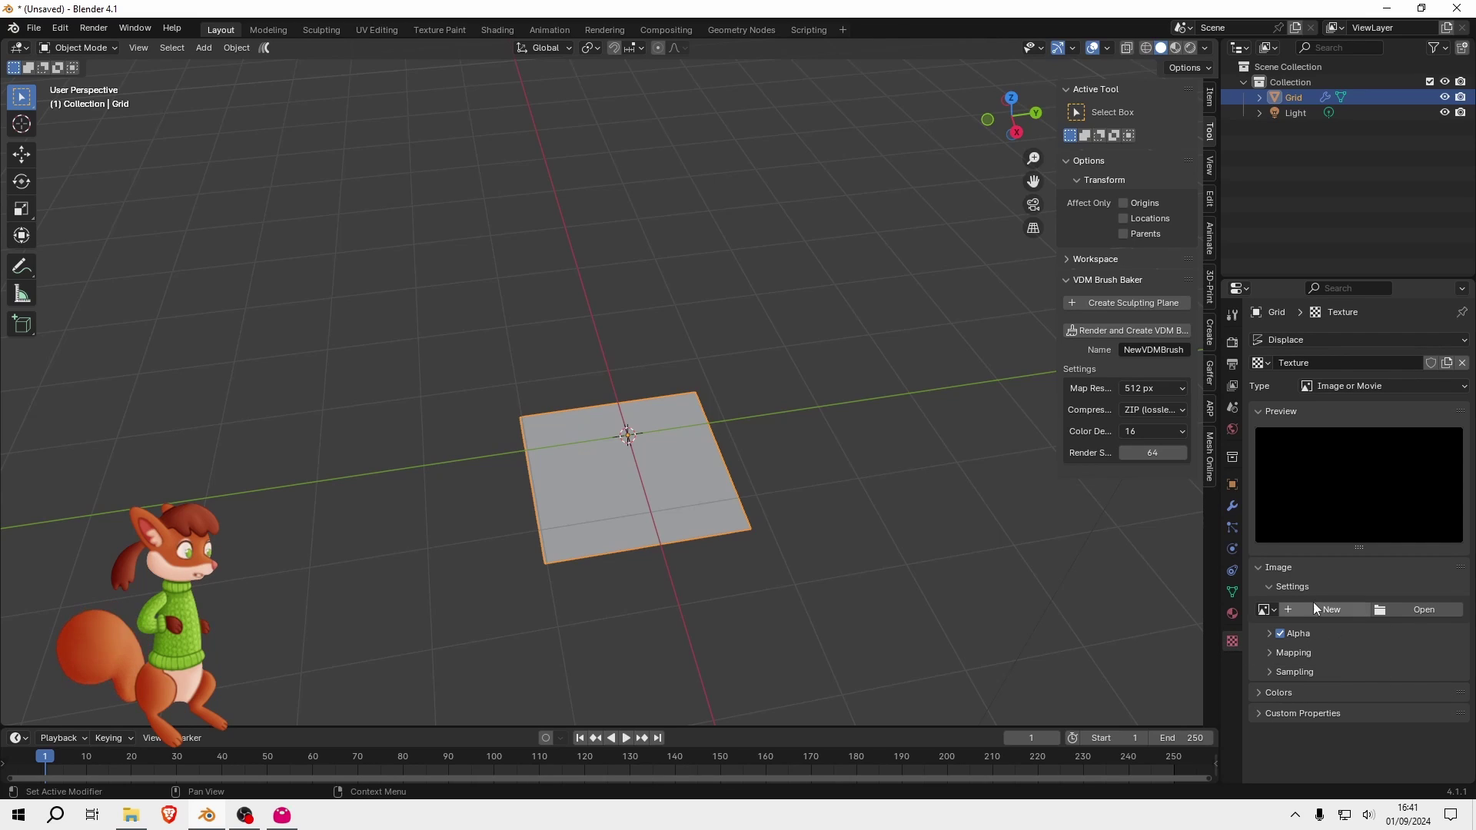
click(1425, 609)
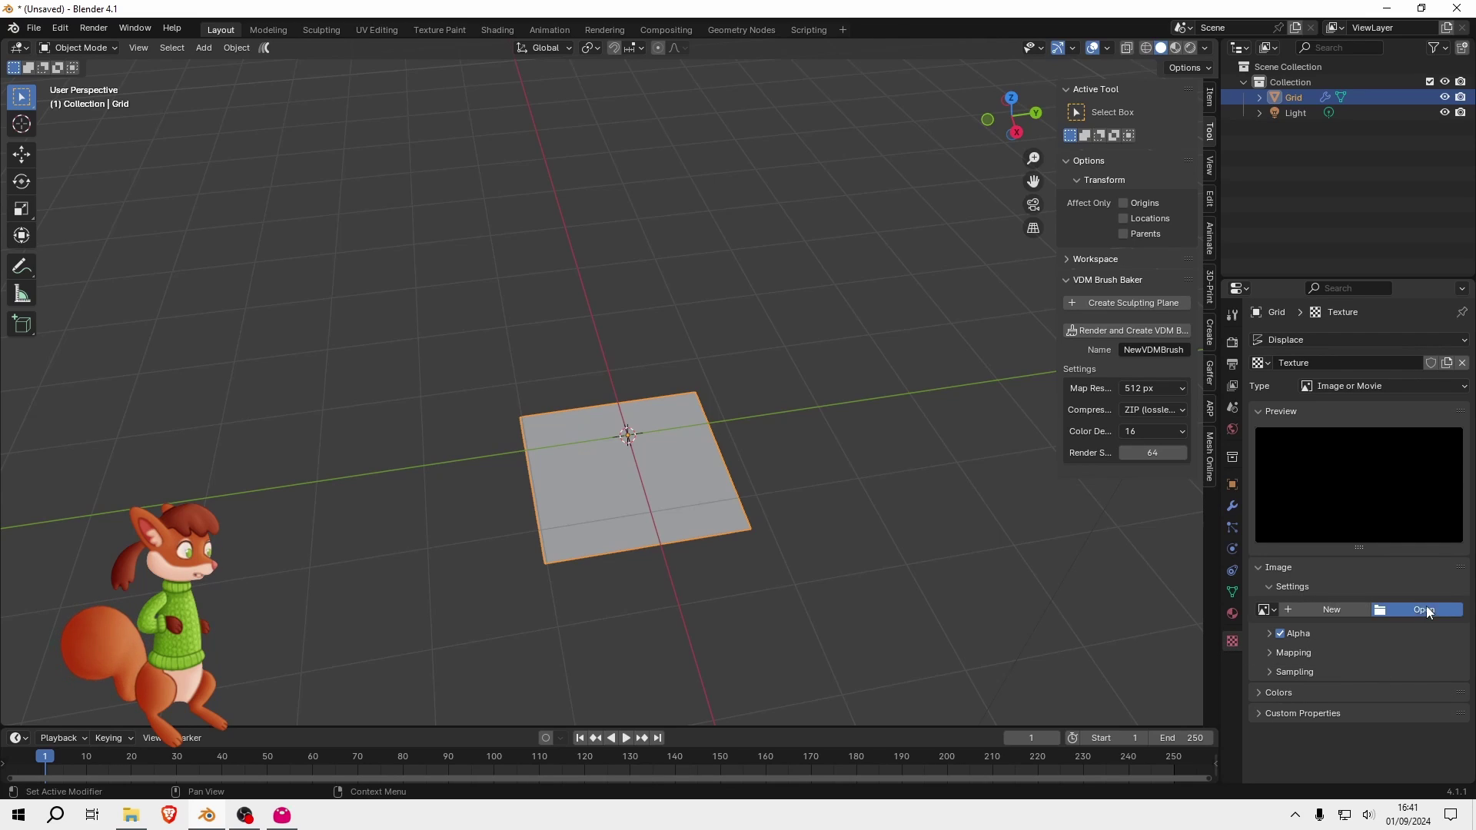
scroll(414, 555, down, 2)
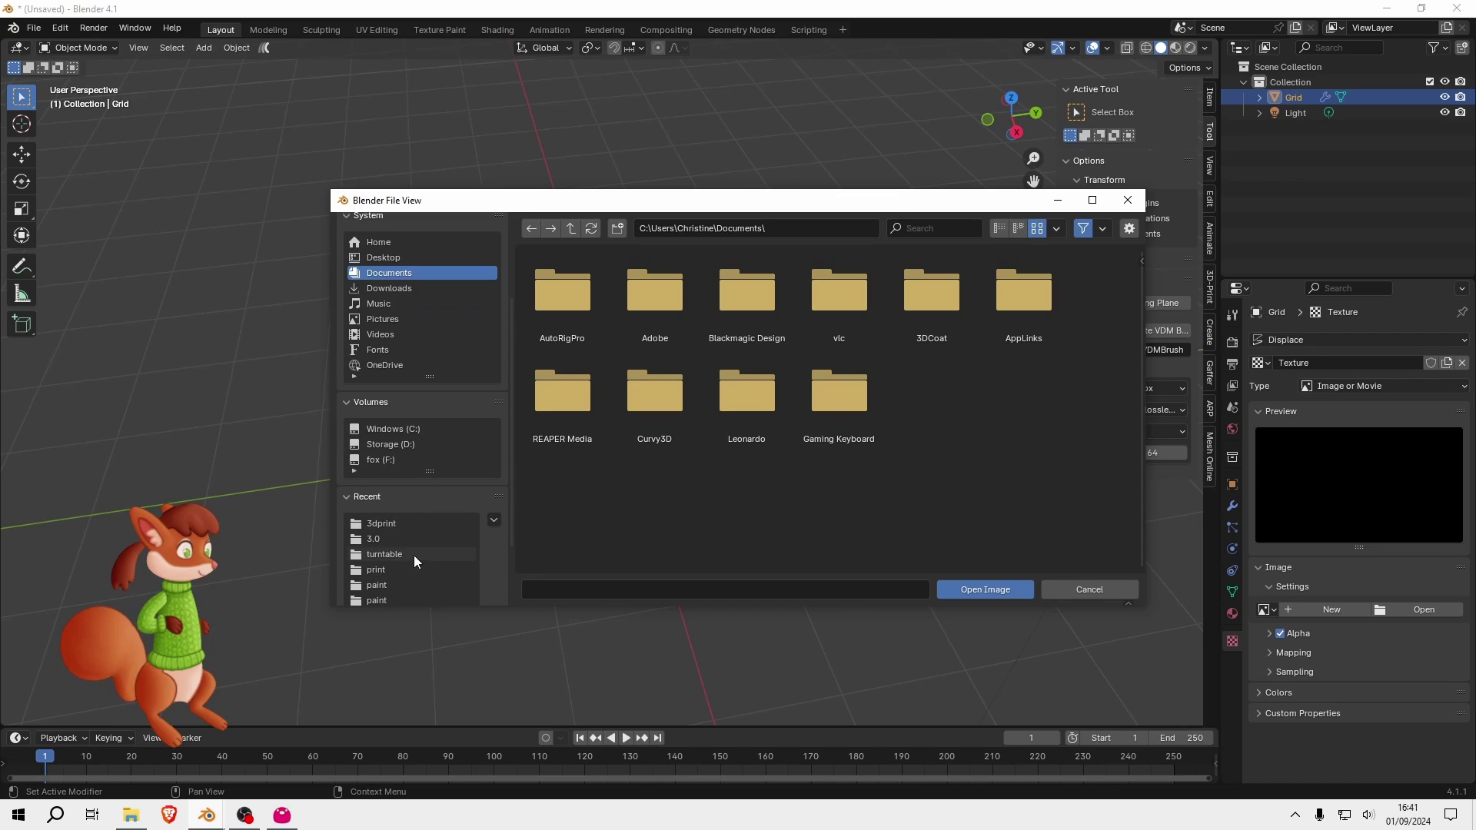
click(384, 524)
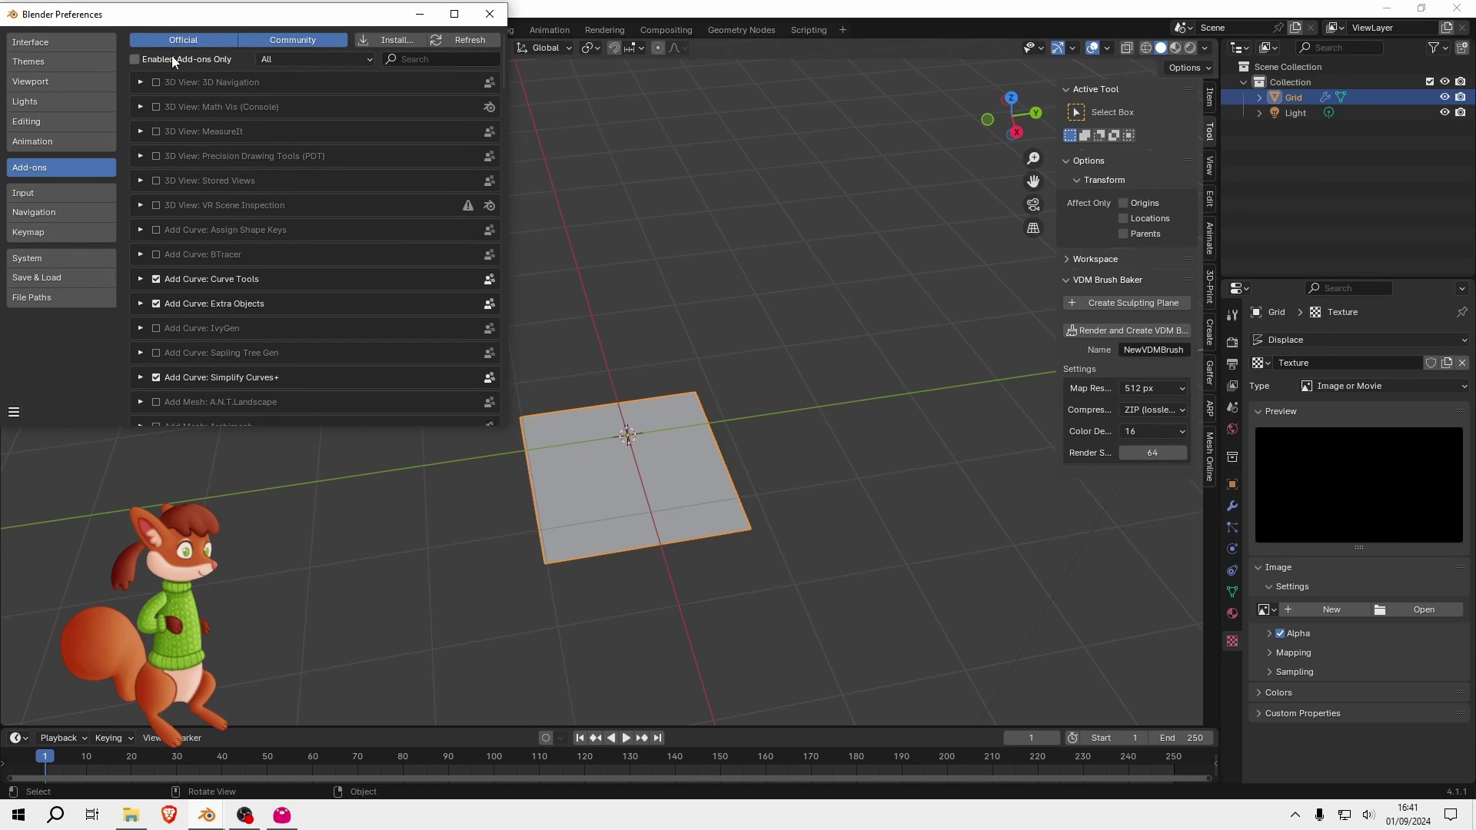
- In the Blender preferences, list only enabled add-ons and examine the details of the Height Baker add-on
click(148, 58)
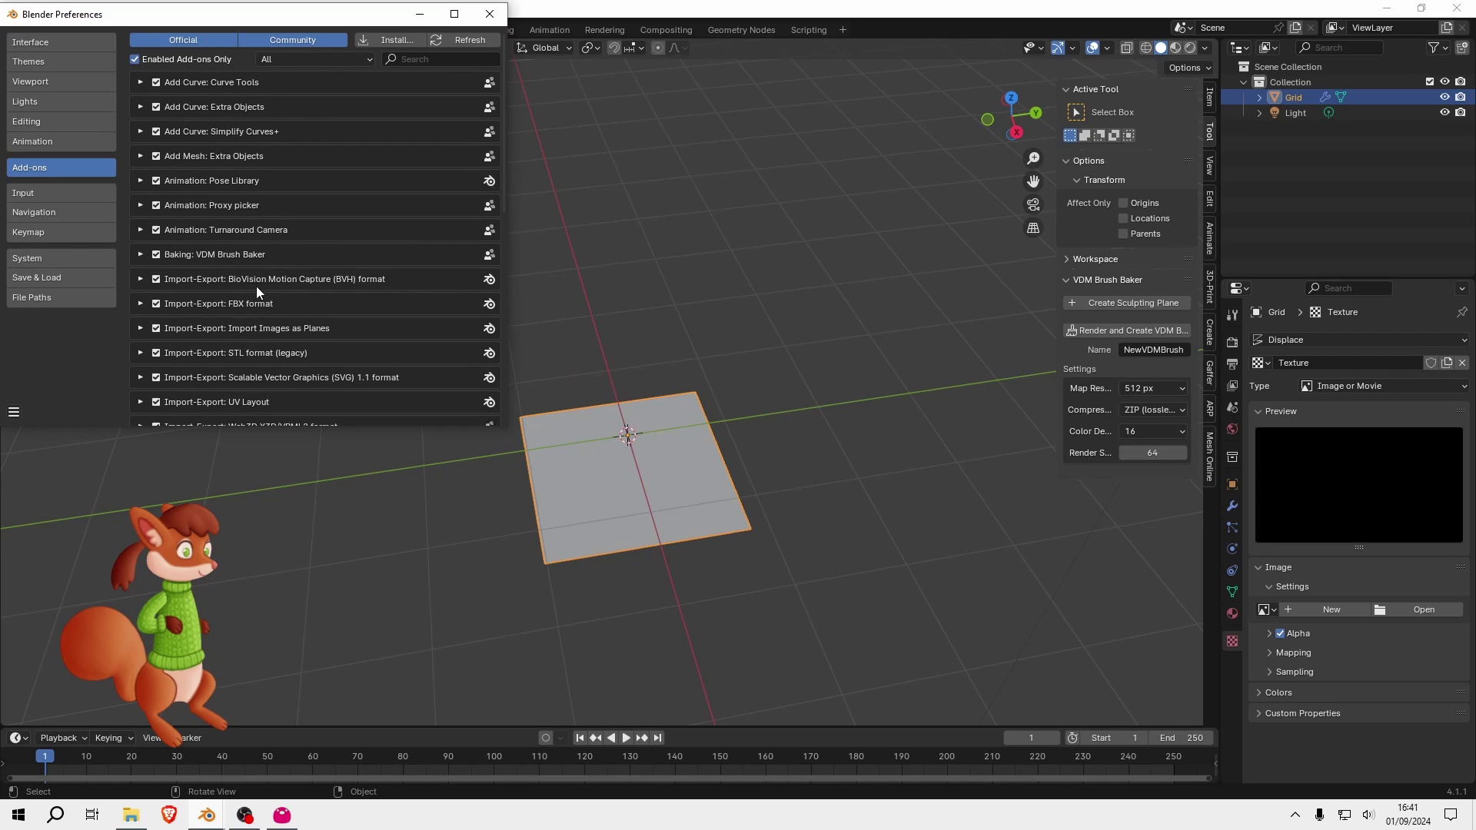
scroll(257, 288, down, 12)
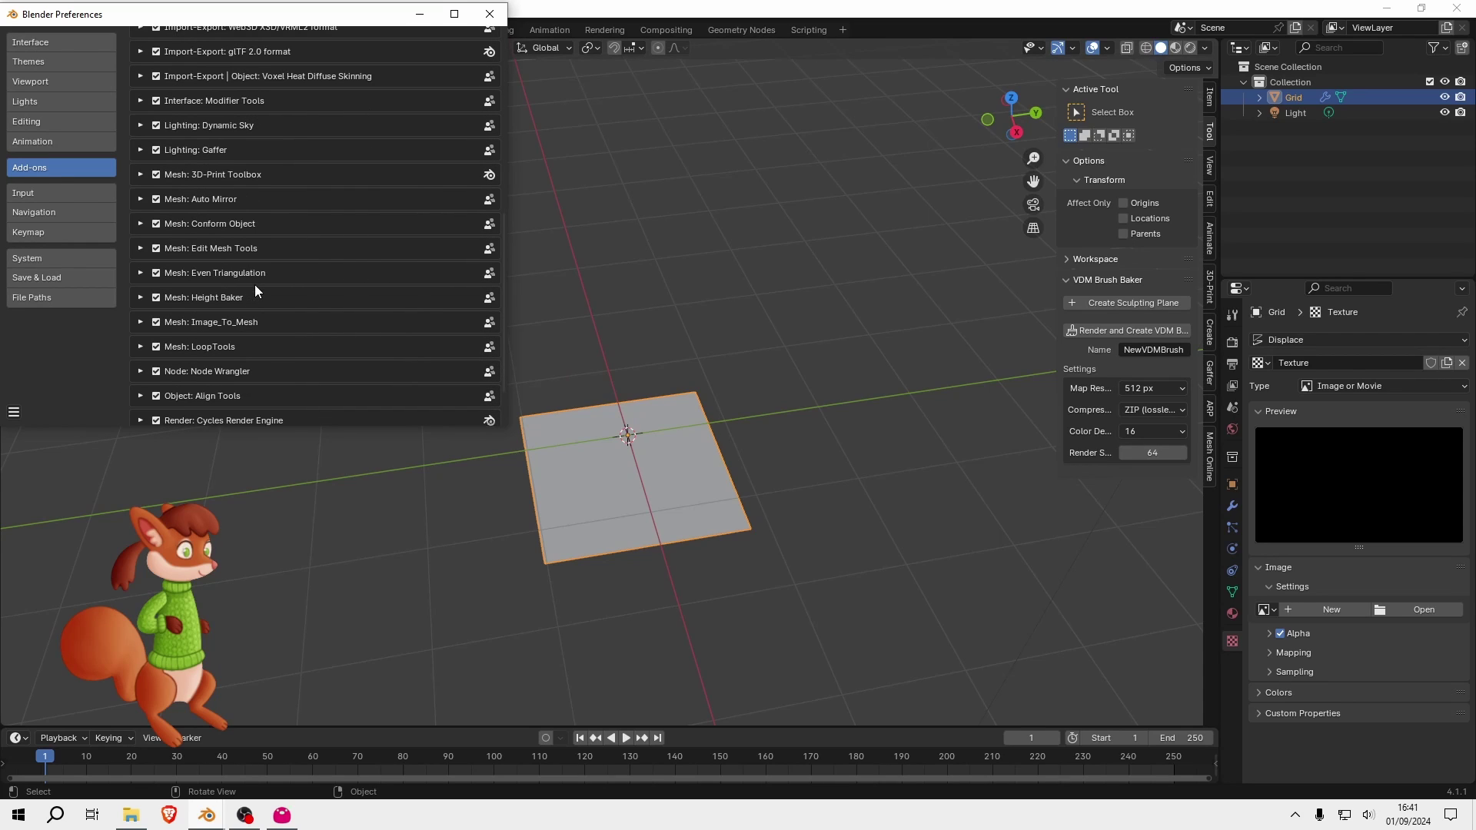
click(140, 298)
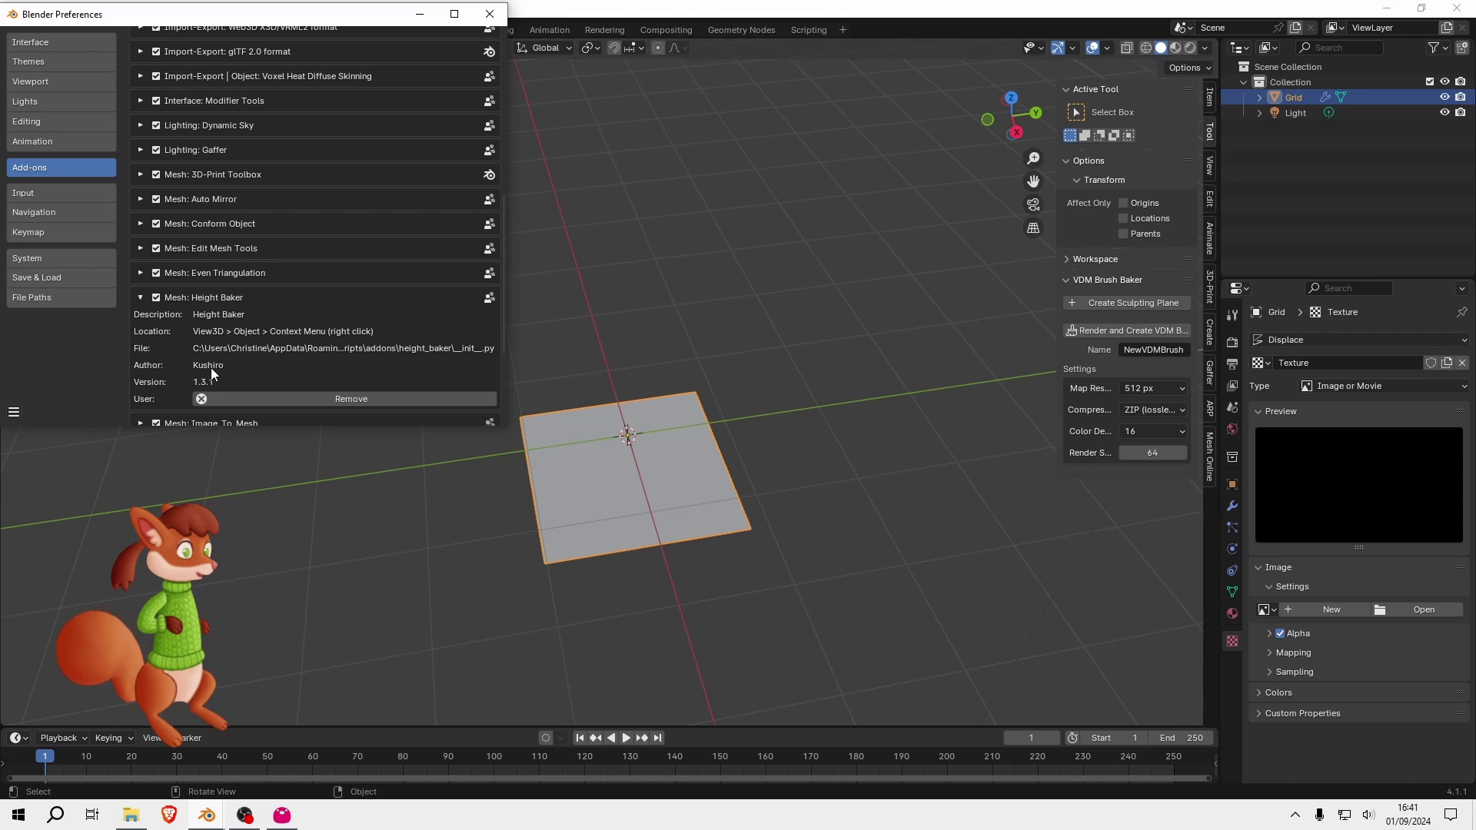
scroll(188, 370, up, 1)
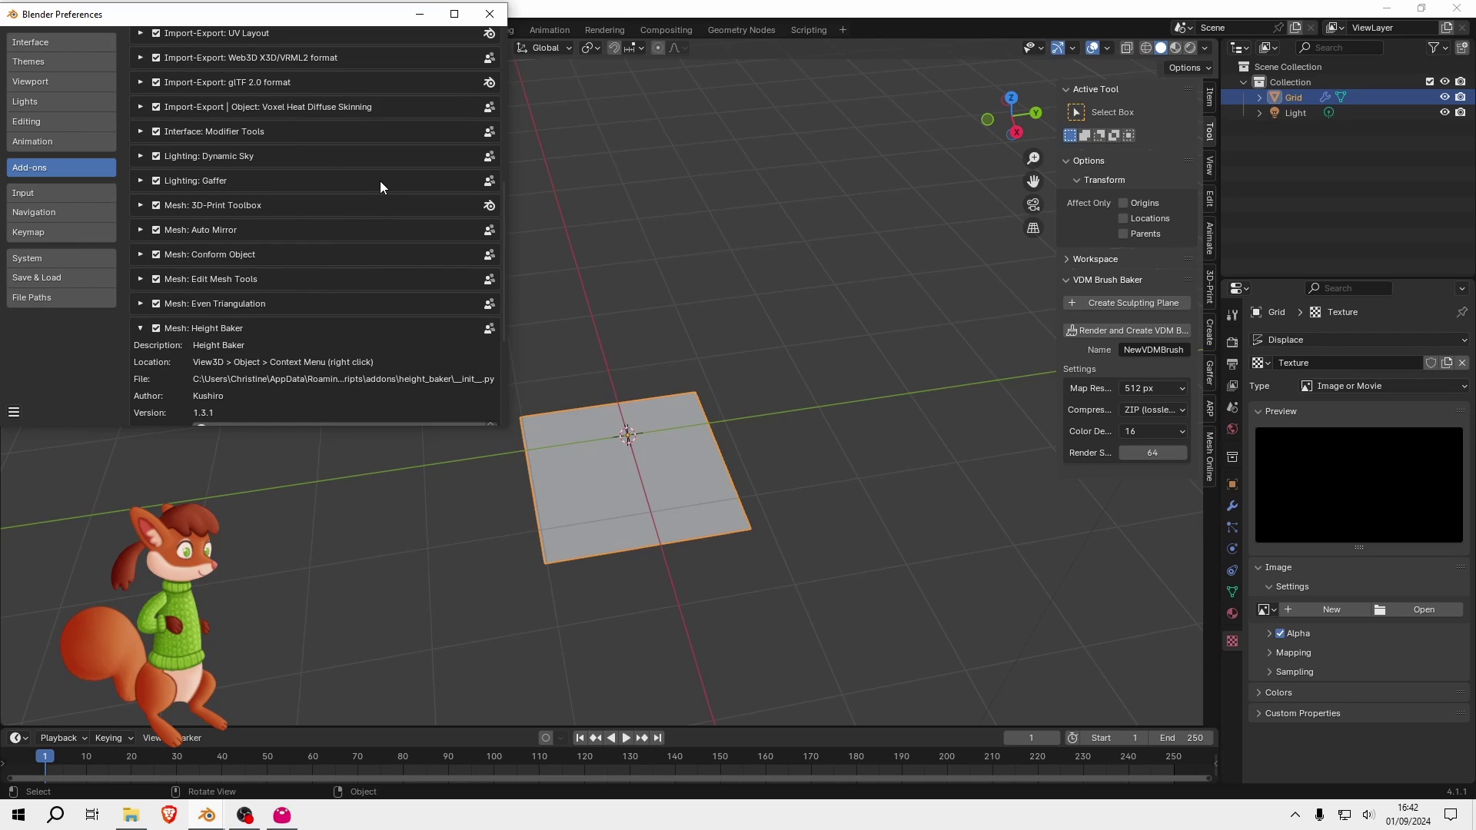
click(482, 17)
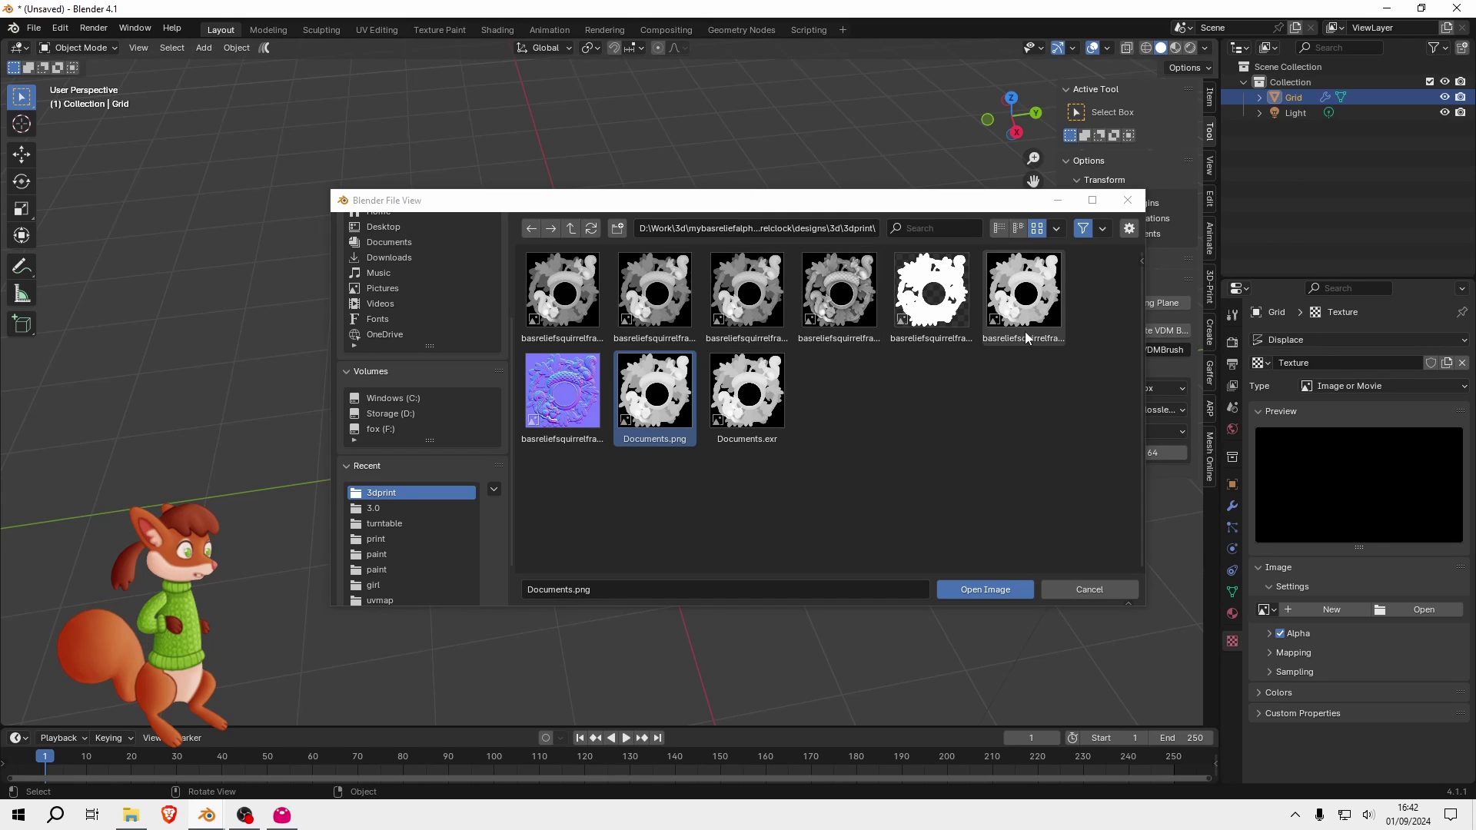
- Load Documents.png from the 3dprint folder as the image of the Displace texture
mouse_move(630, 419)
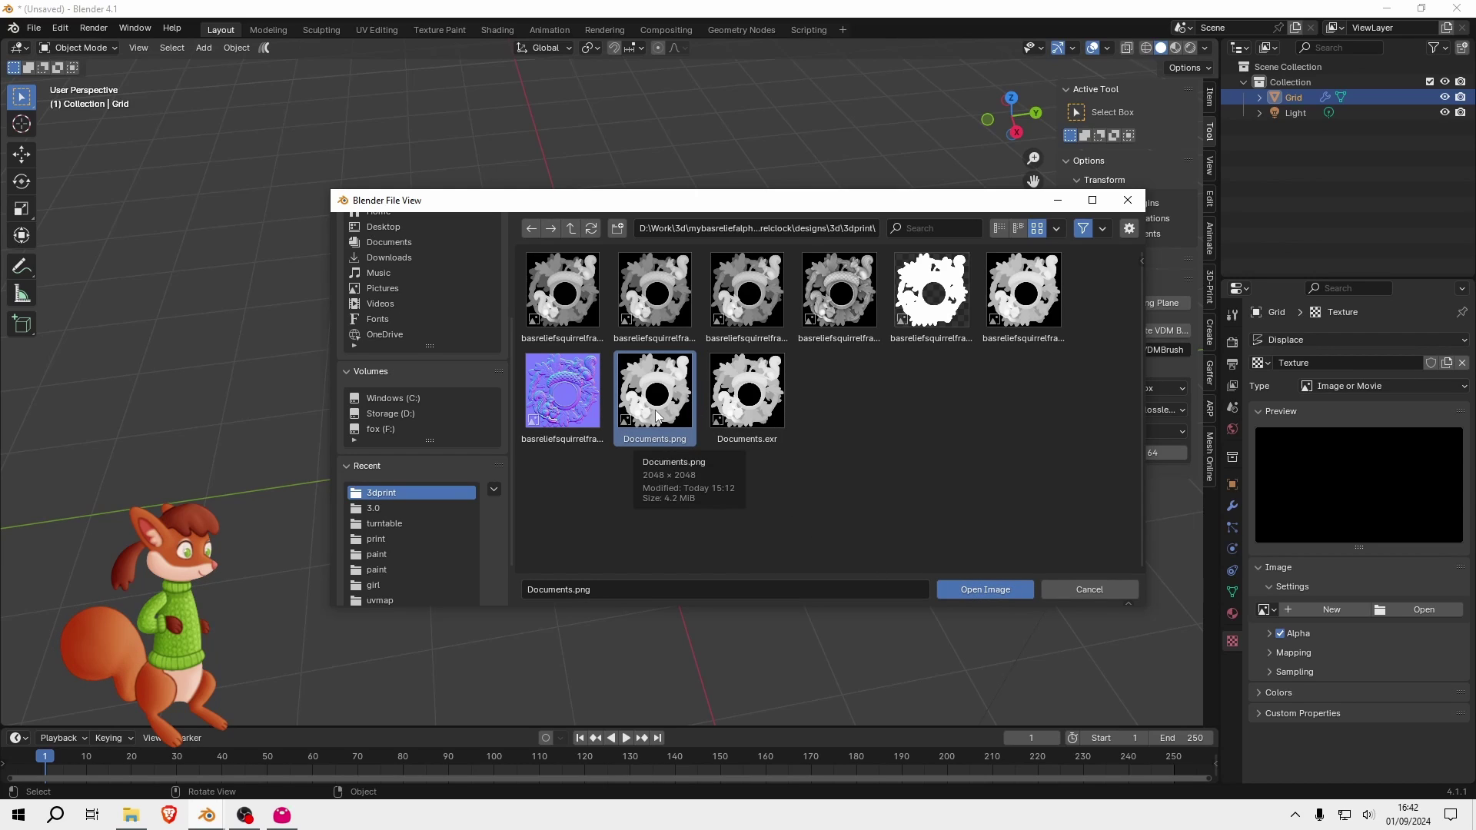
click(1004, 591)
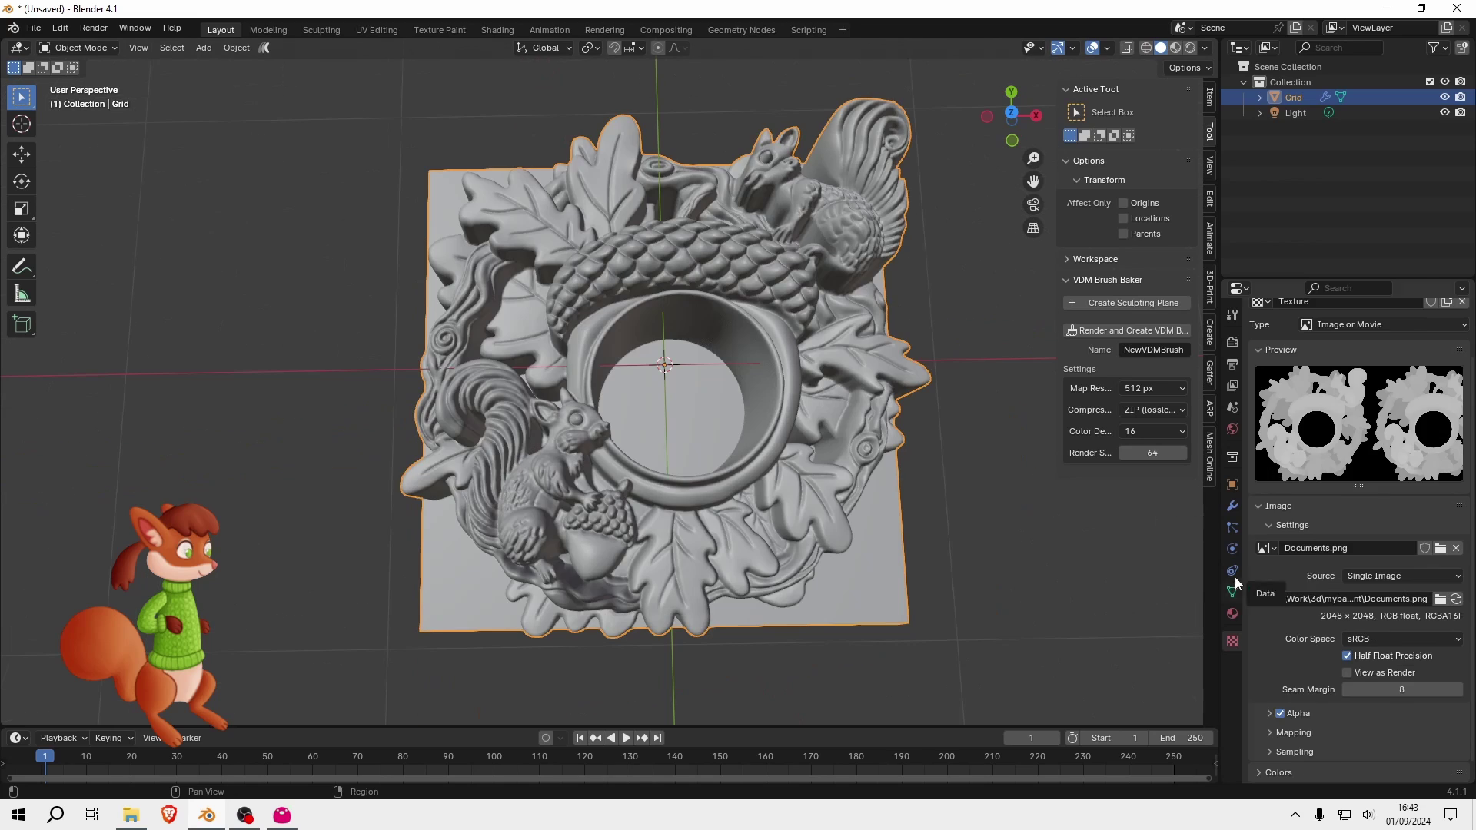
- Reduce the strength of the plane's Displace modifier to 0.200
click(1231, 505)
middle_drag(651, 532, 684, 400)
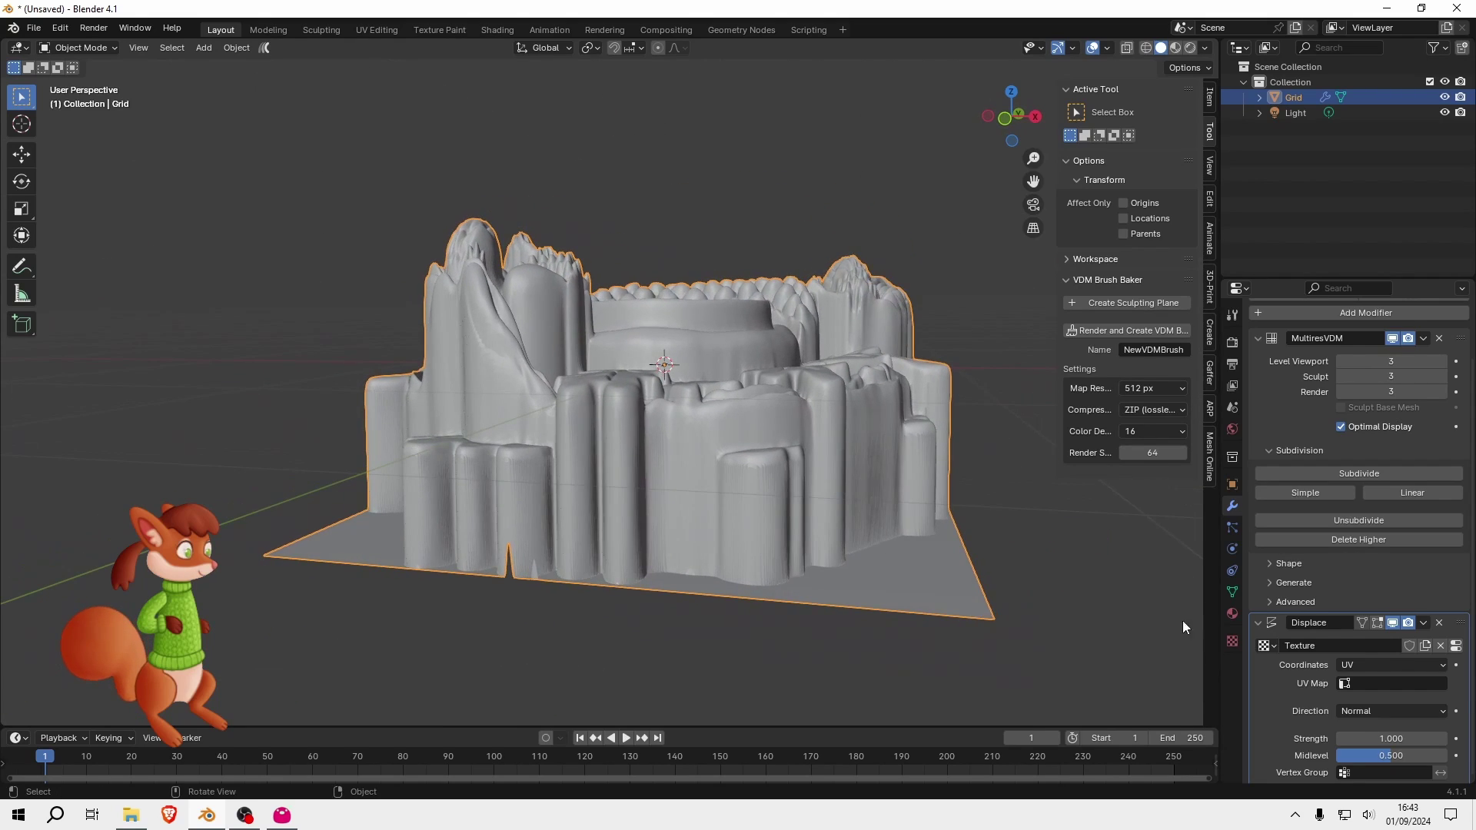
scroll(1353, 685, down, 1)
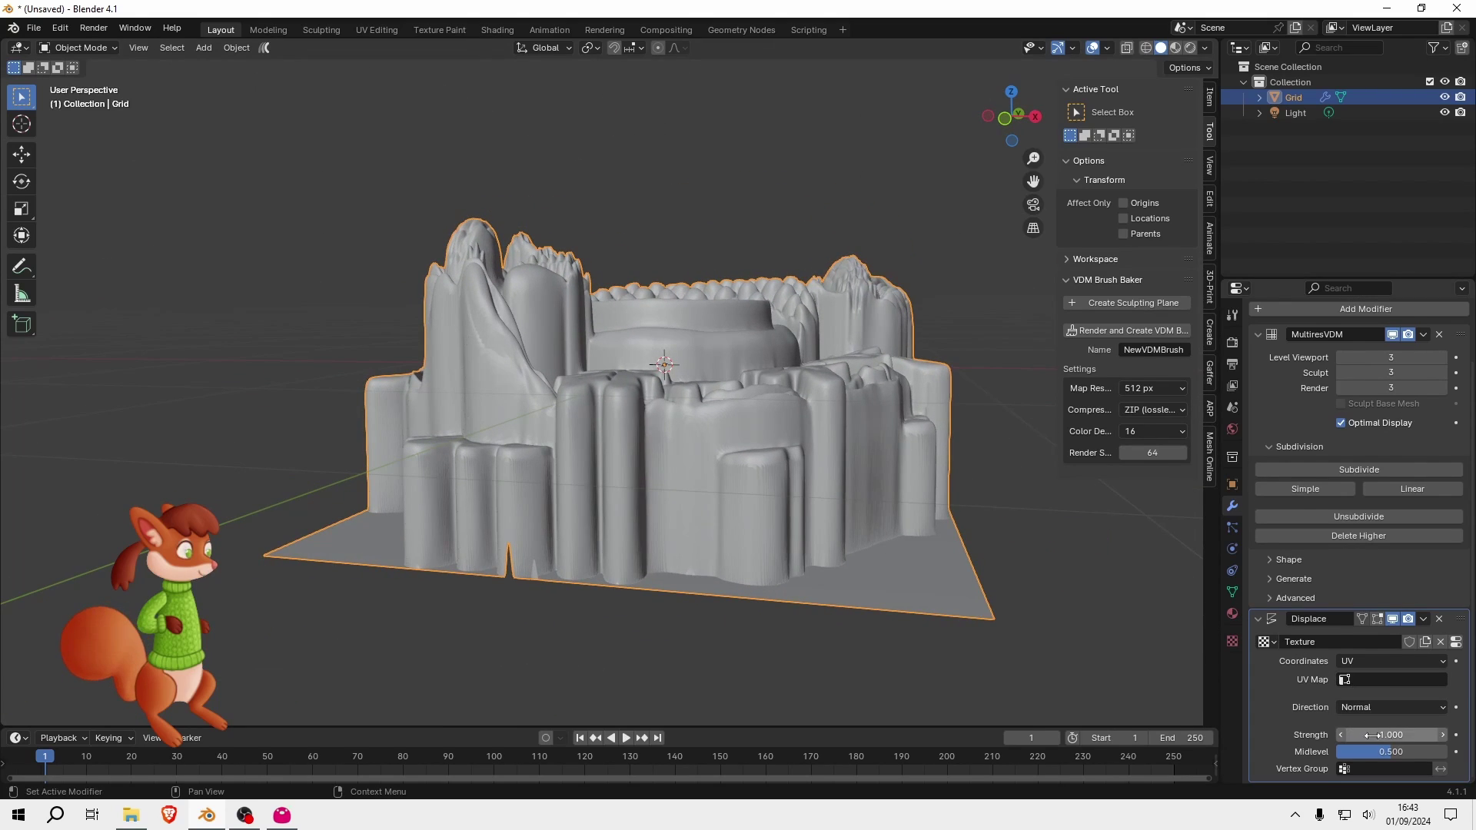
click(1341, 736)
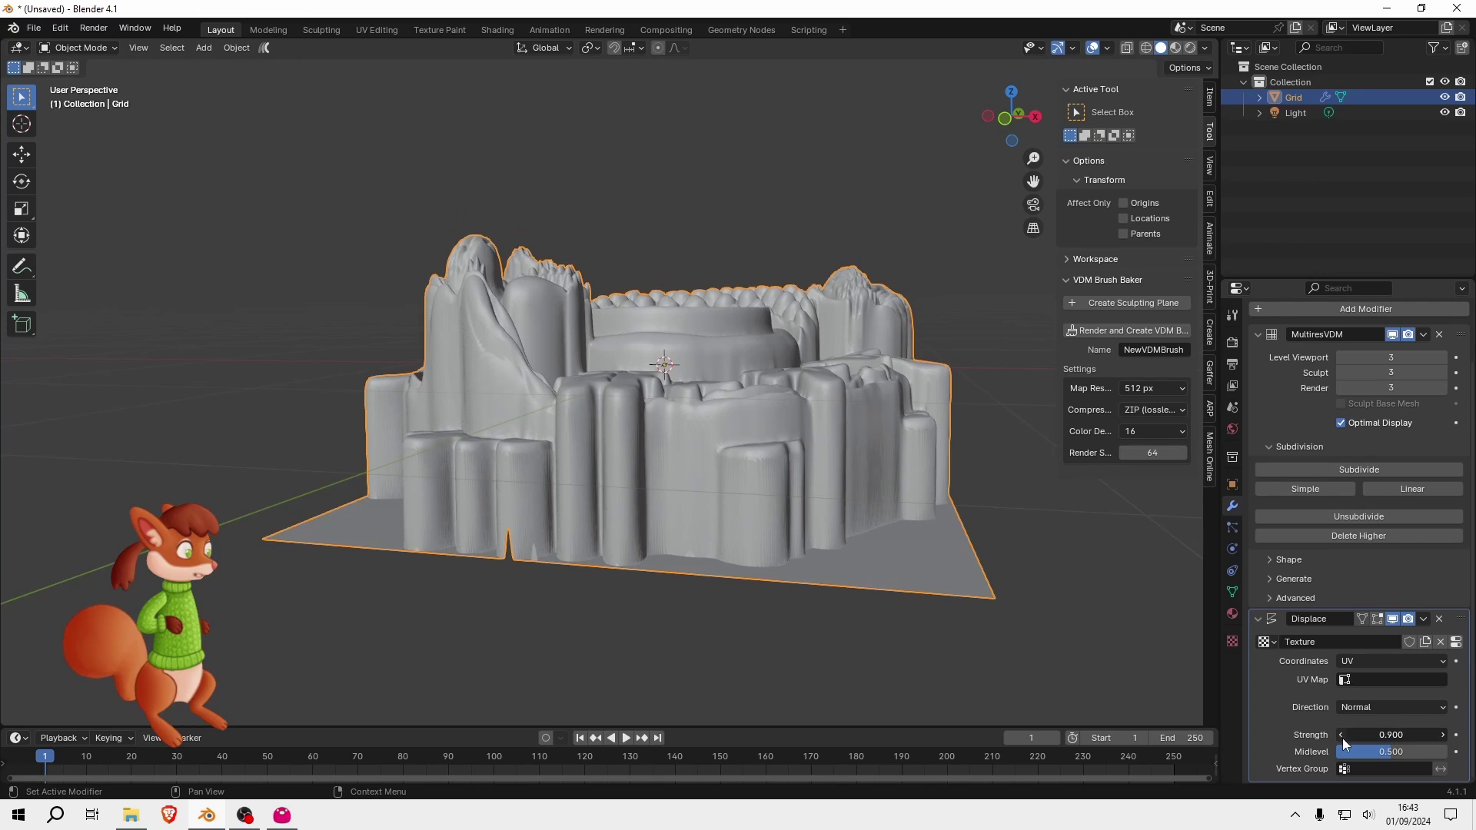
click(1340, 736)
click(1340, 736)
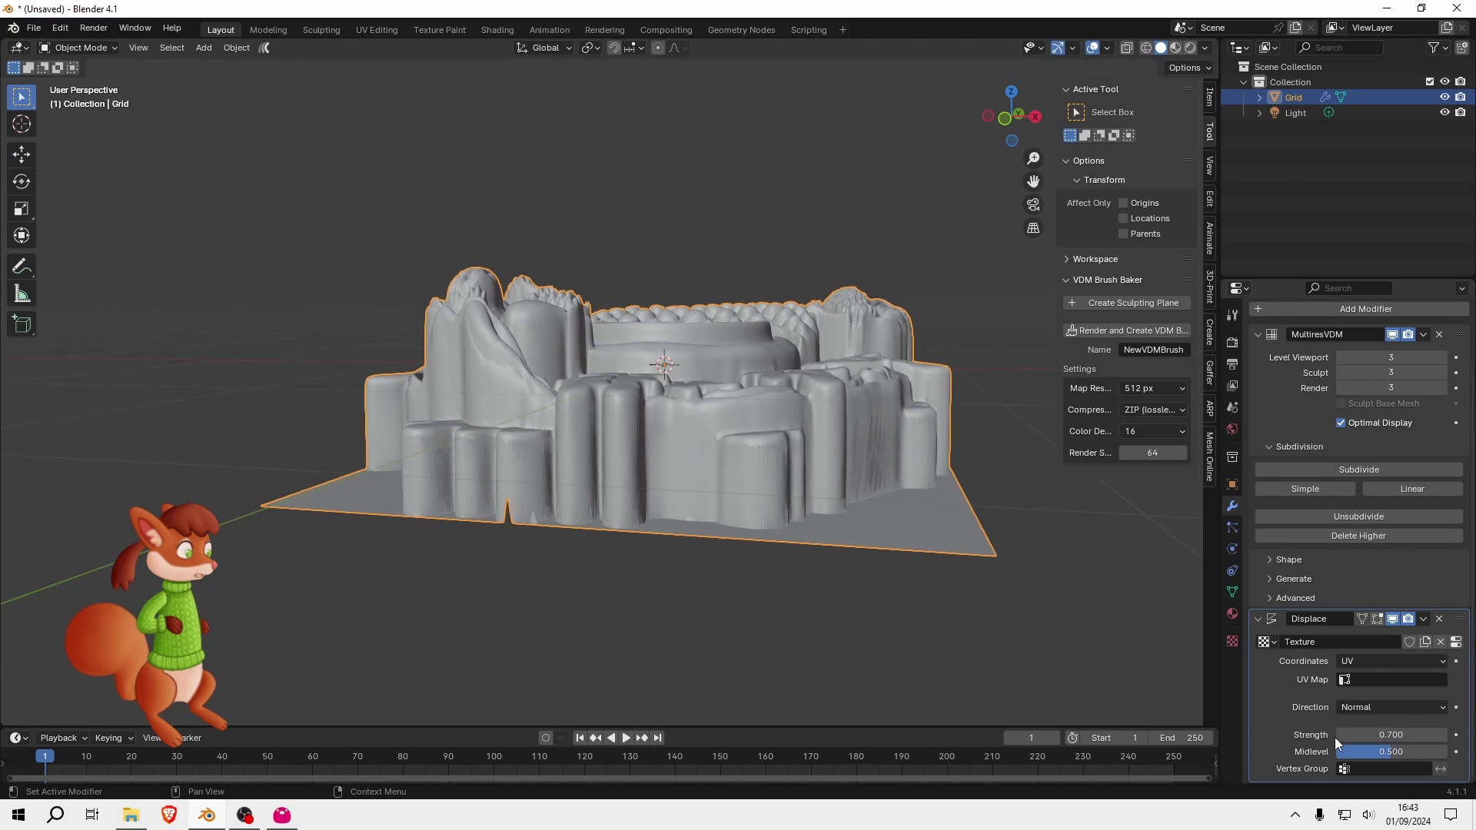
click(1337, 735)
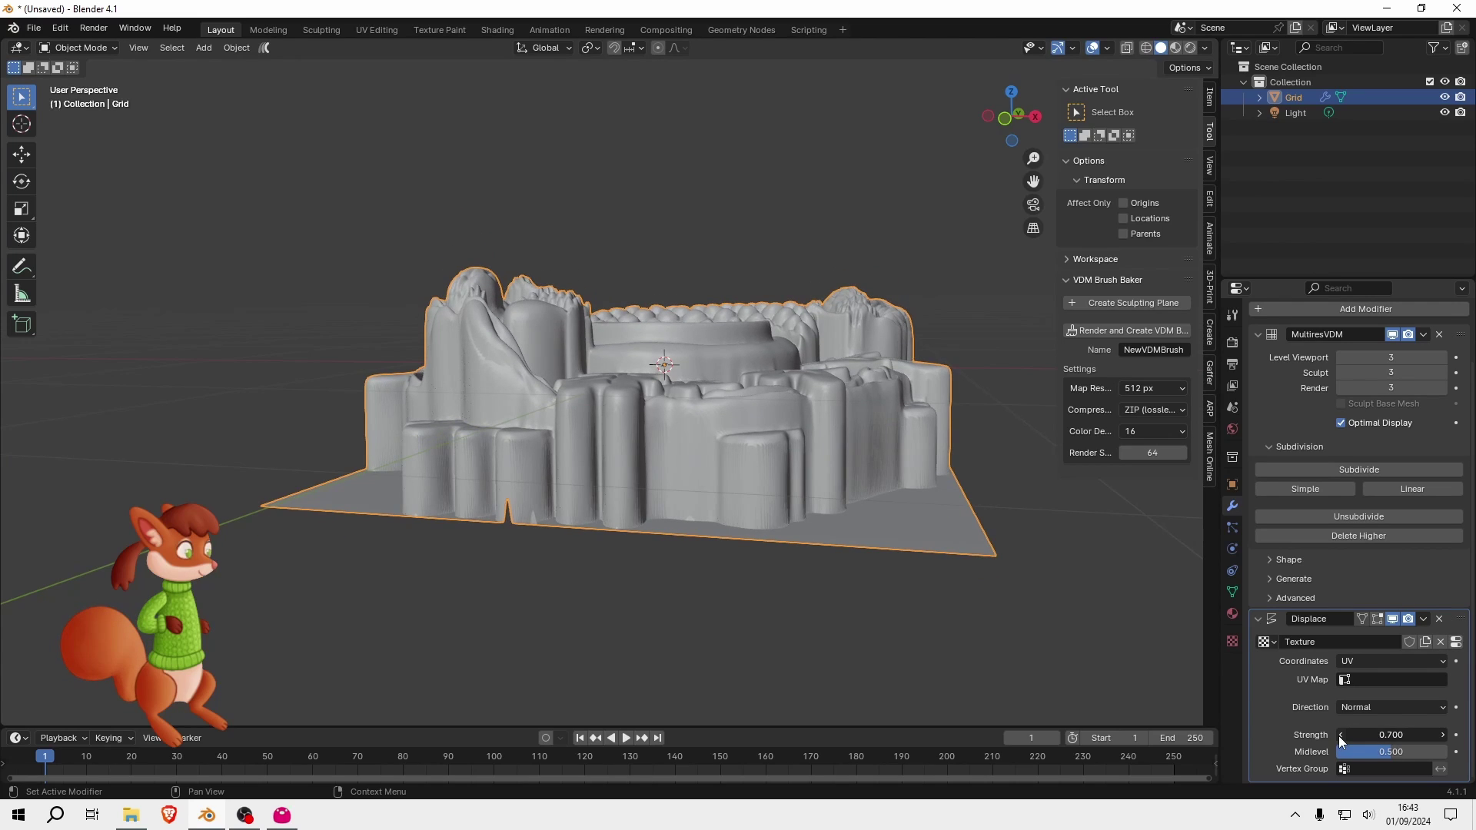
click(1339, 736)
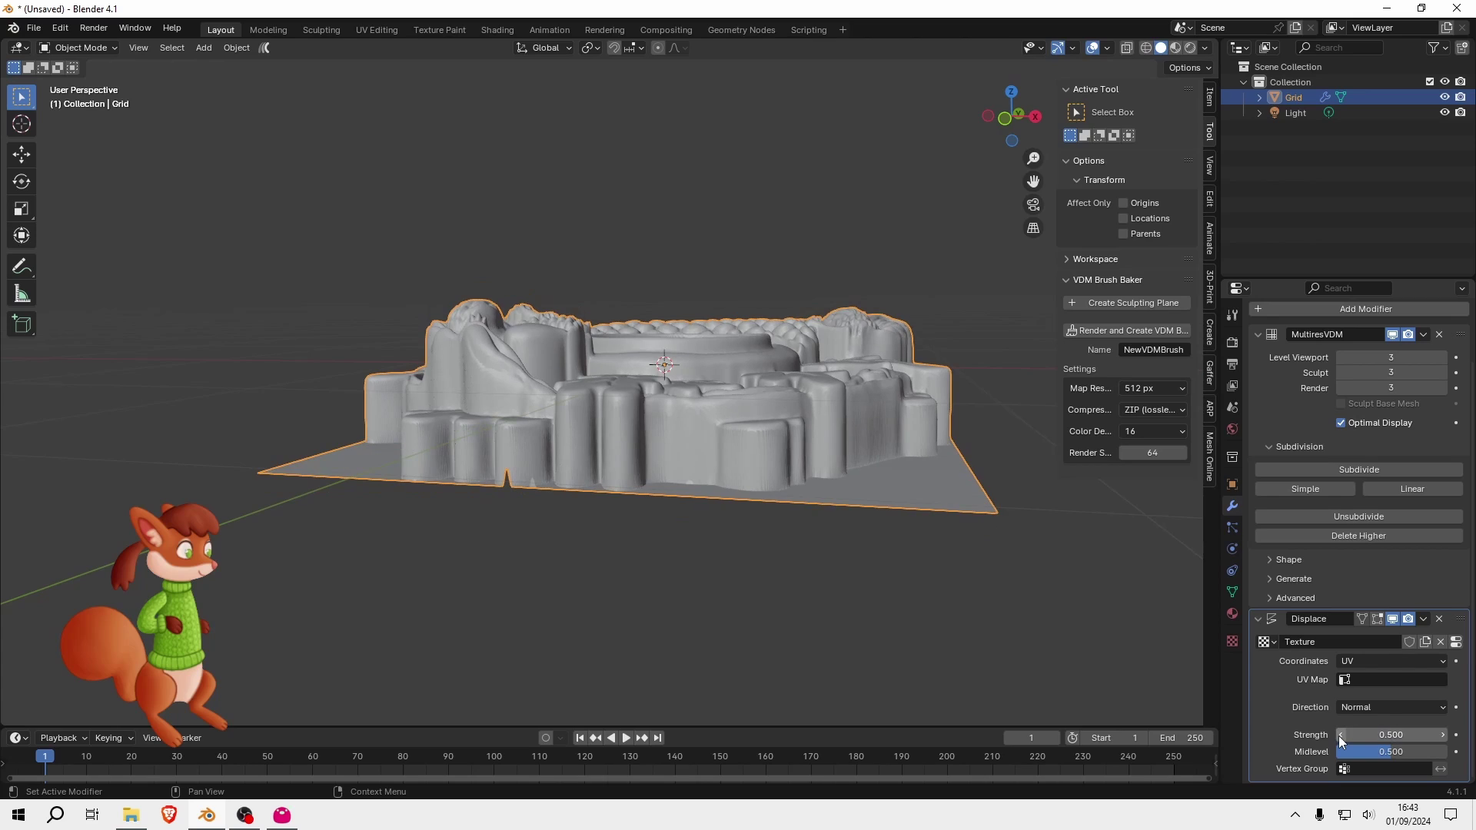
click(1342, 736)
click(1341, 735)
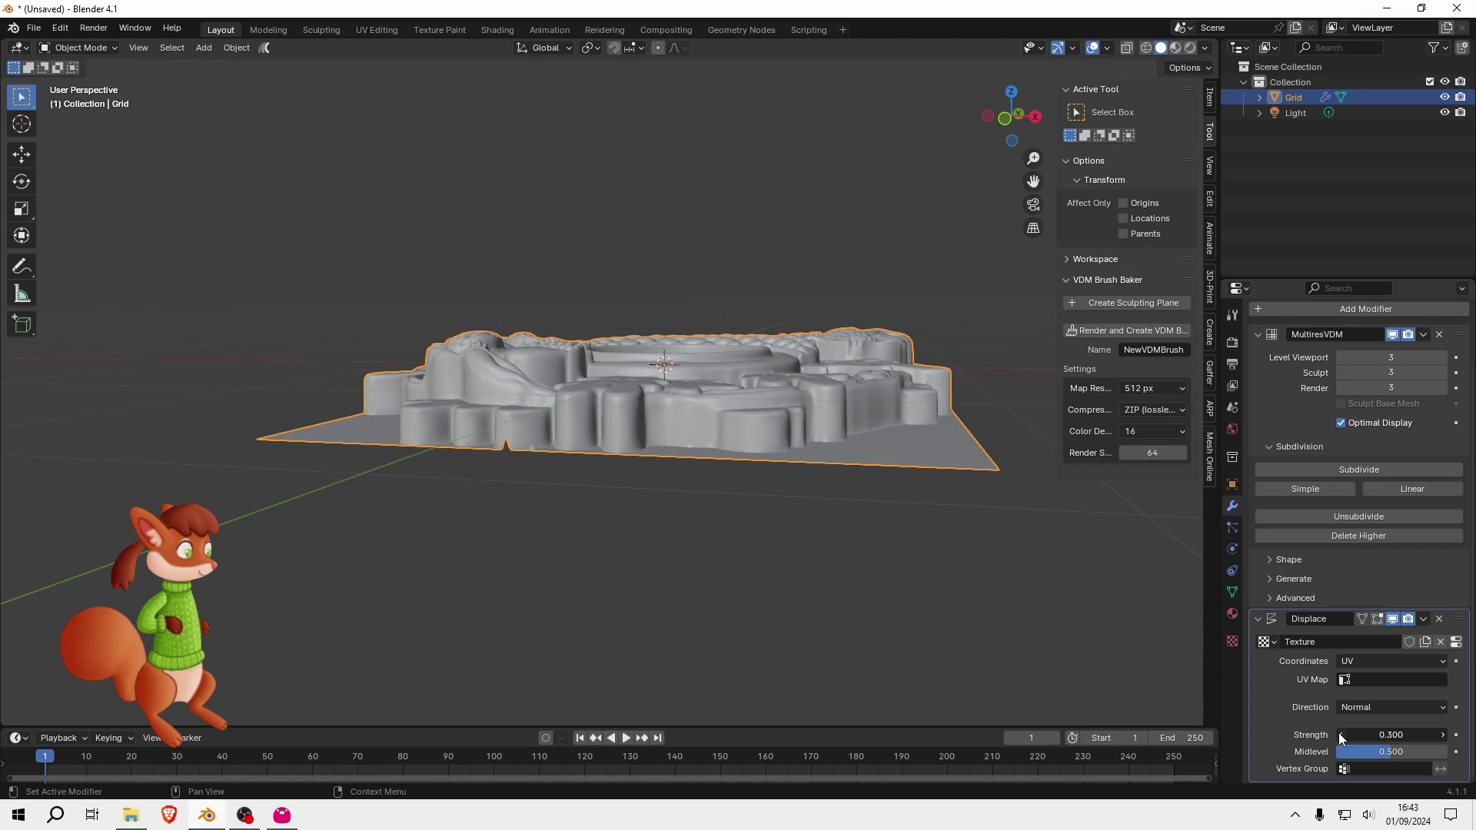
click(1340, 734)
- Start exporting the displaced plane as an STL file
middle_drag(864, 519, 616, 324)
scroll(617, 325, up, 4)
middle_drag(652, 370, 744, 380)
scroll(736, 423, down, 3)
scroll(755, 423, up, 2)
scroll(774, 430, down, 1)
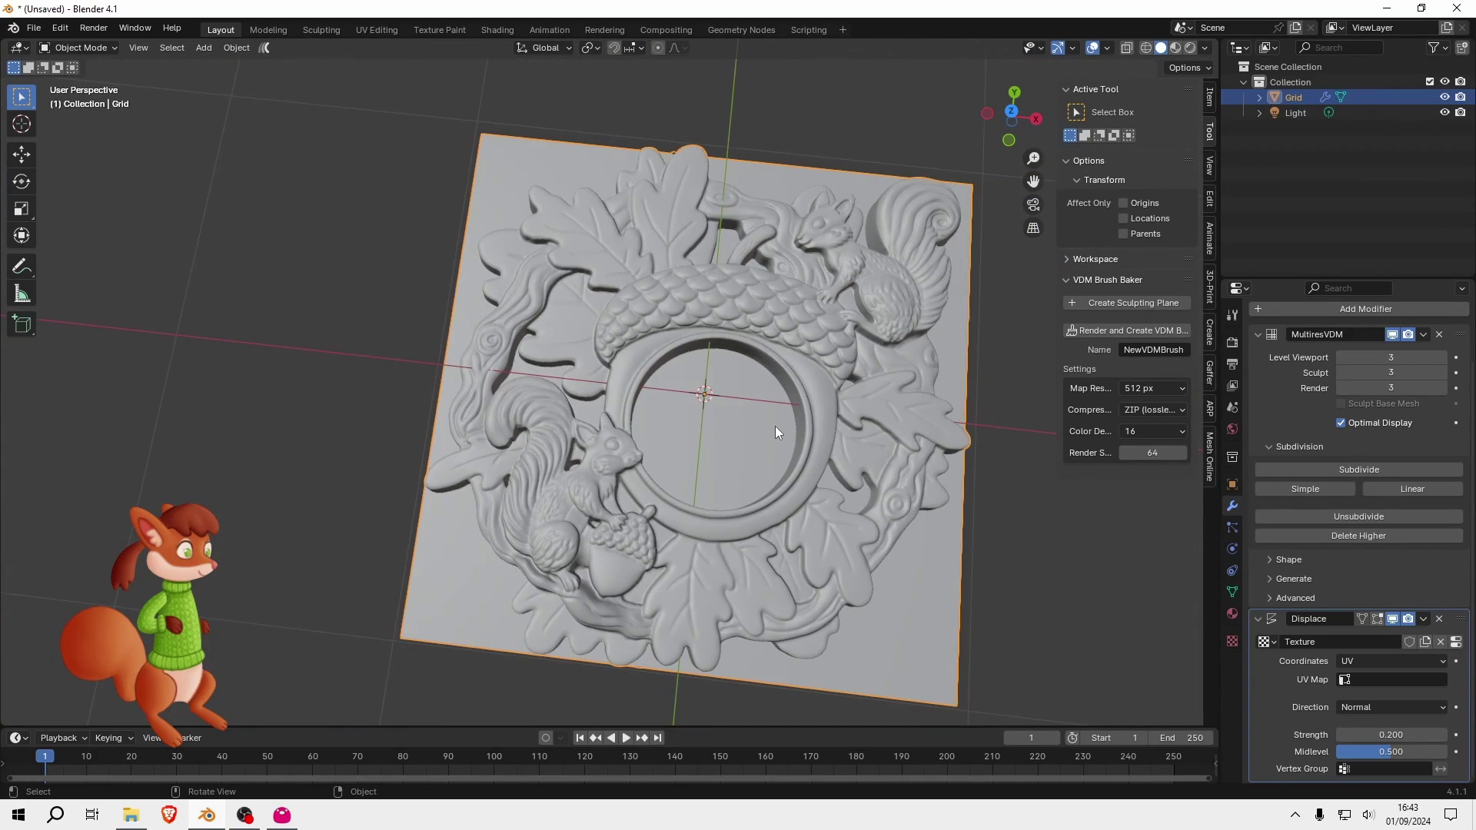
click(34, 27)
mouse_move(80, 261)
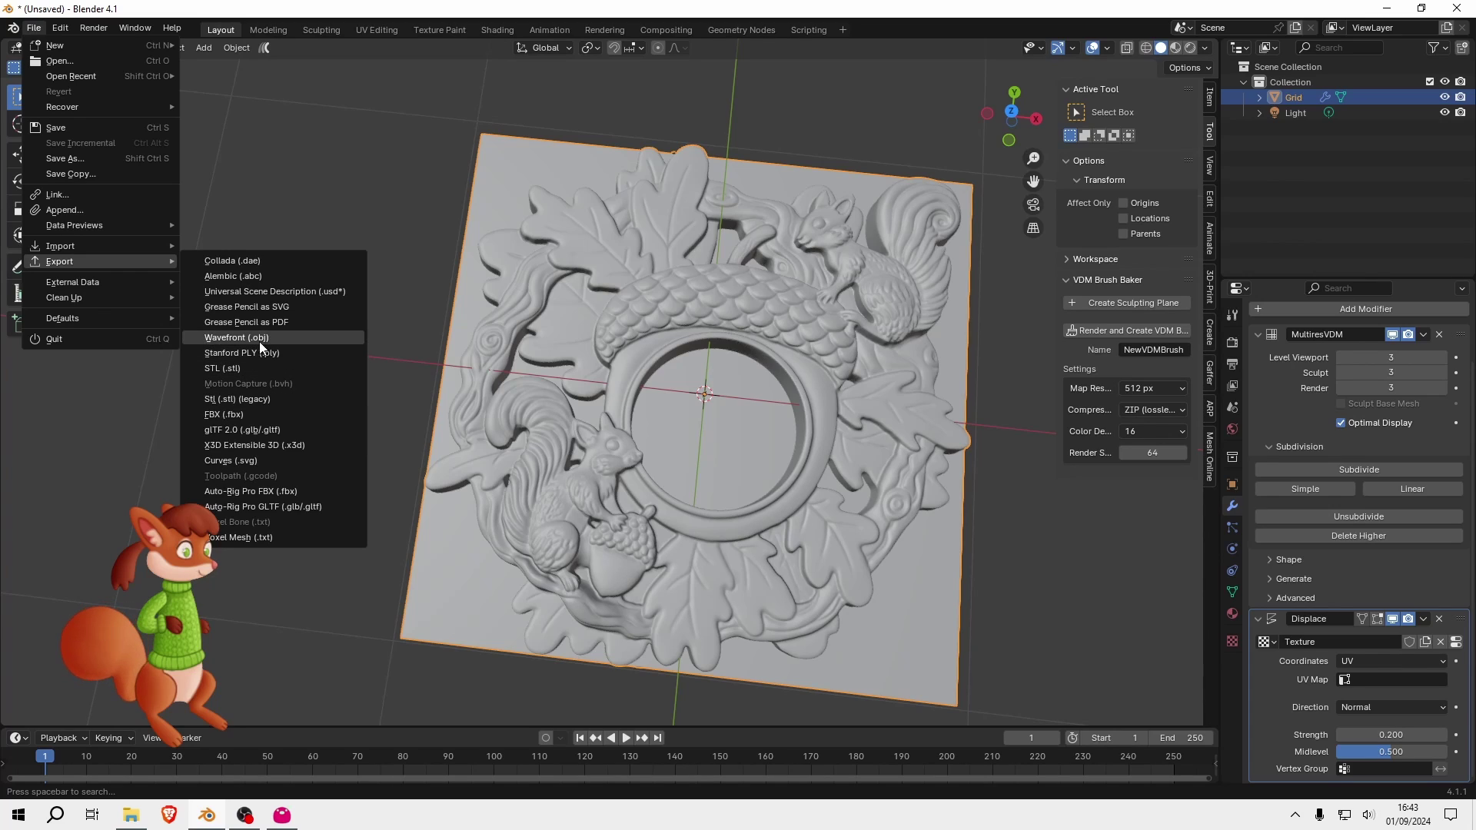
click(230, 372)
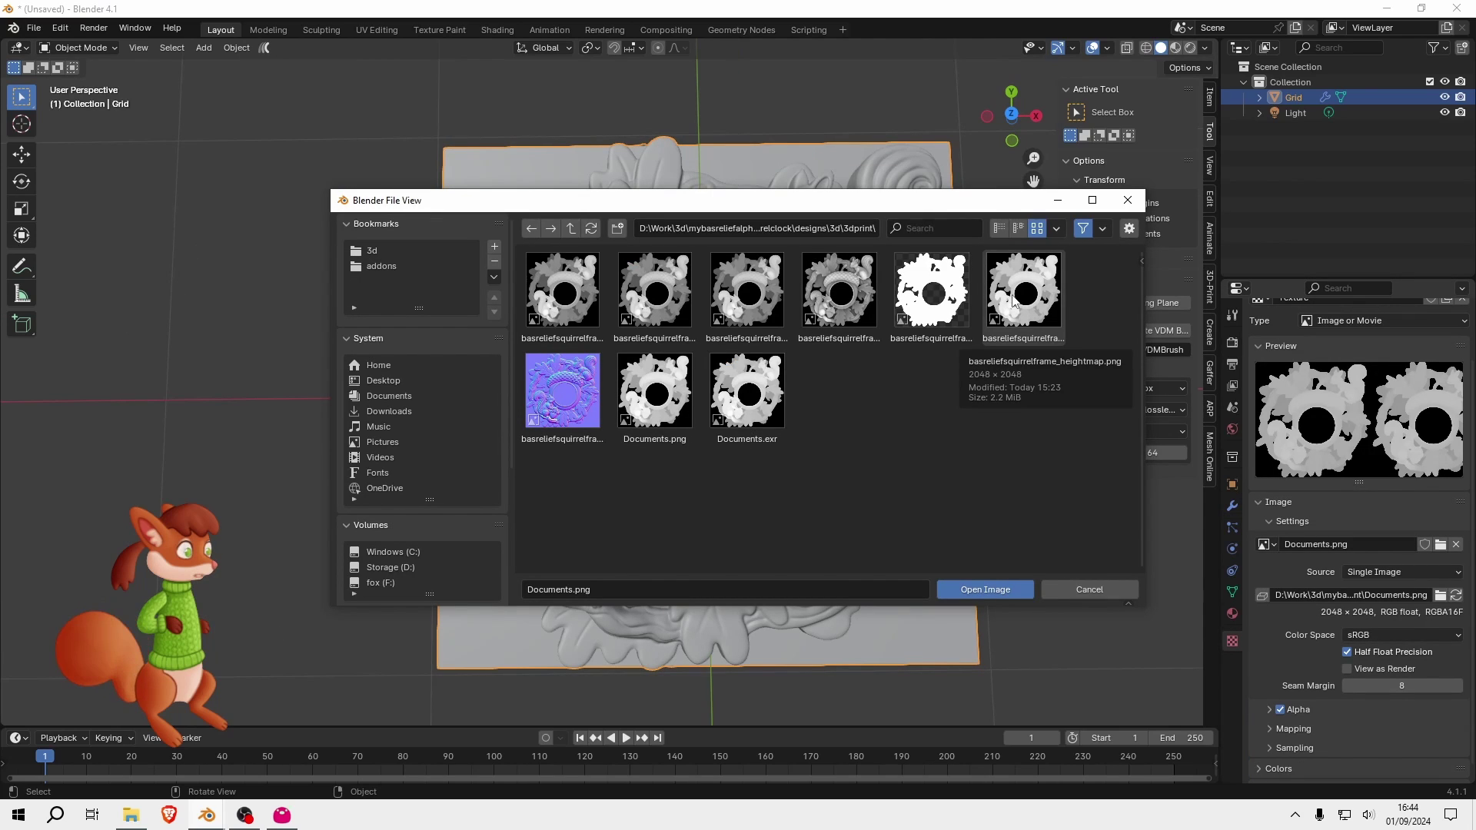
- Load basreliefsquirrelframe3_heightmap.png from the 3dprint folder as the image of the Displace texture
click(837, 293)
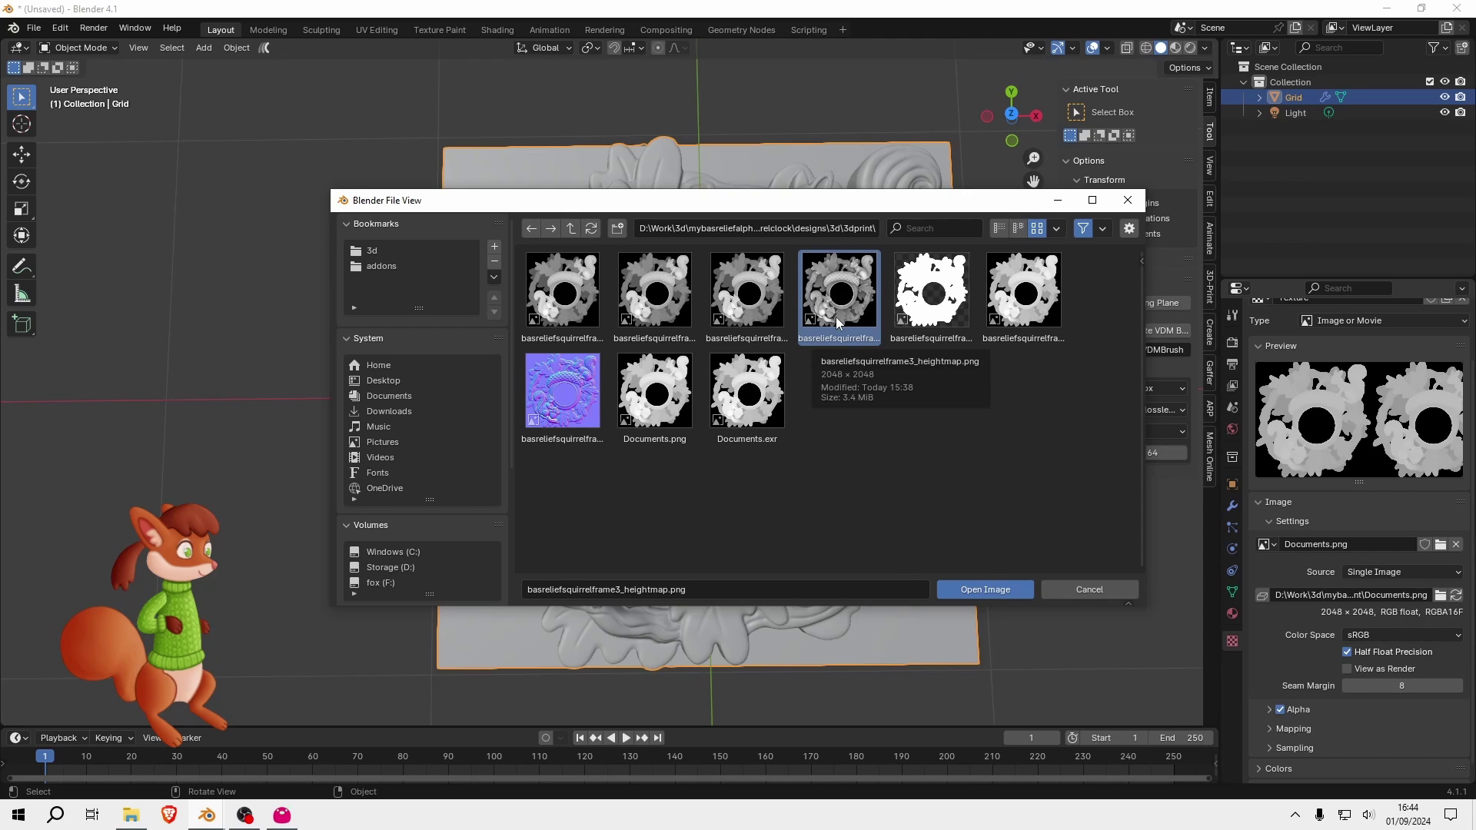
click(562, 405)
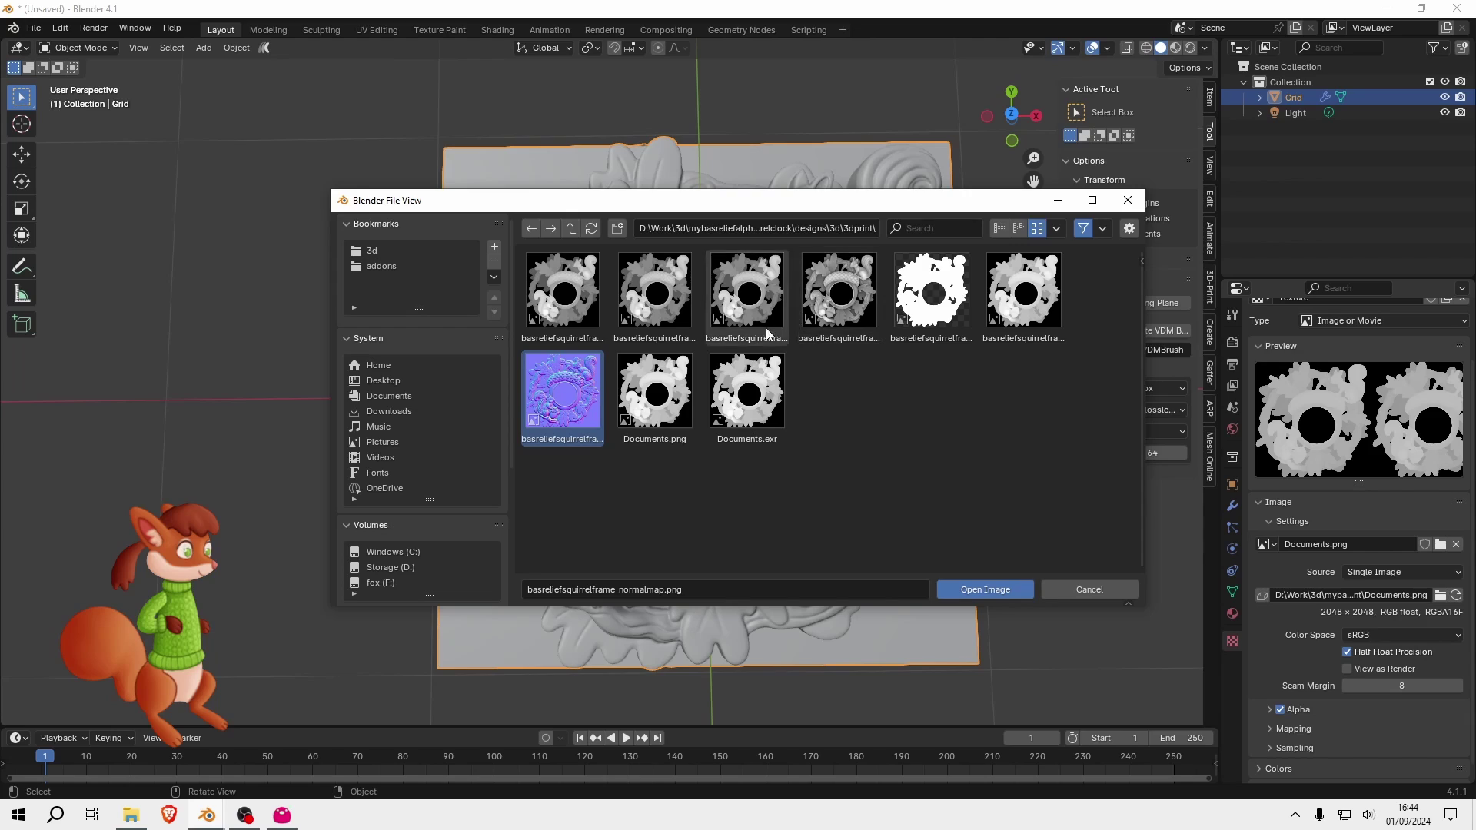
click(833, 298)
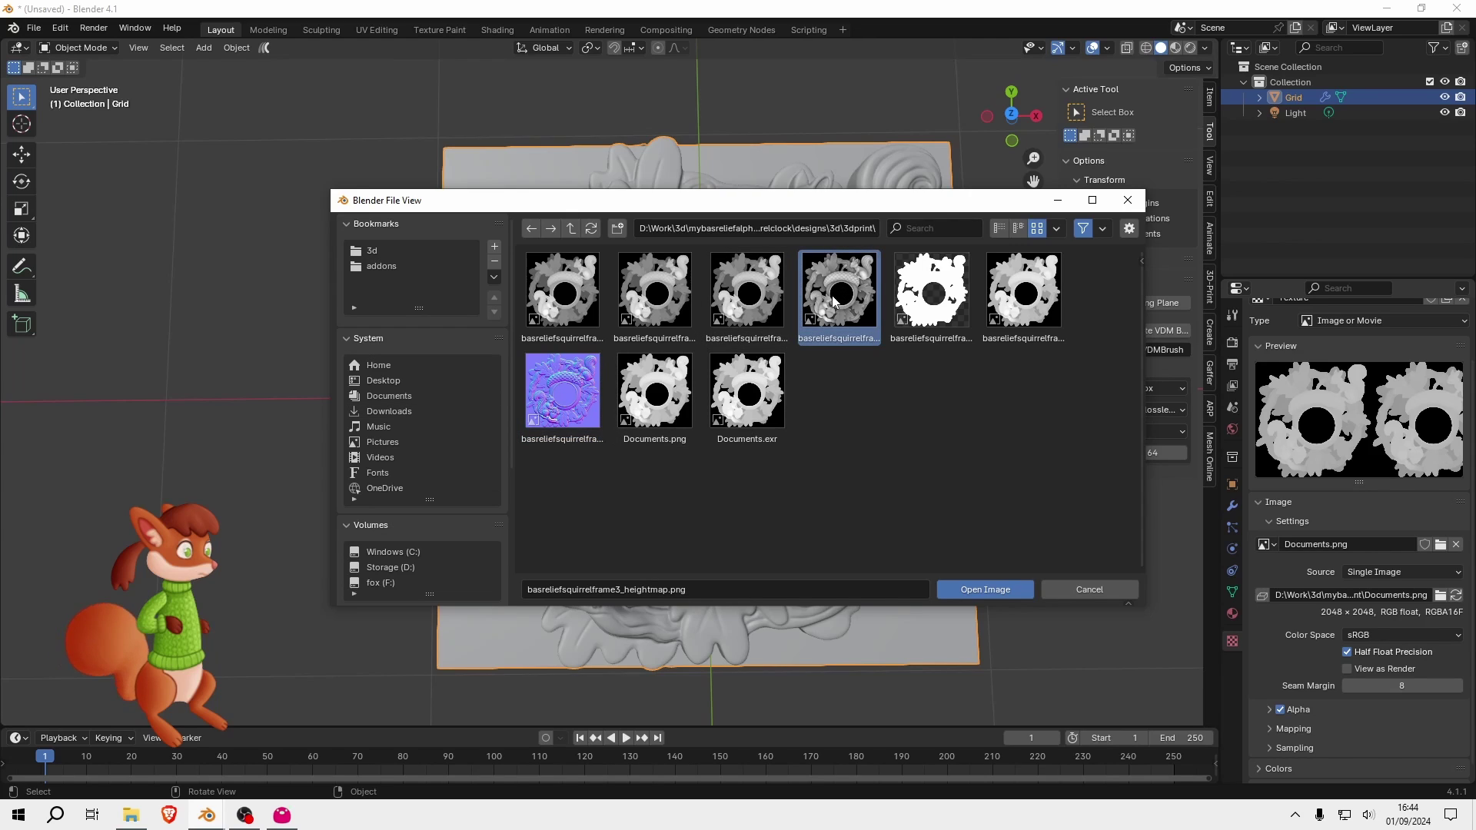
click(19, 814)
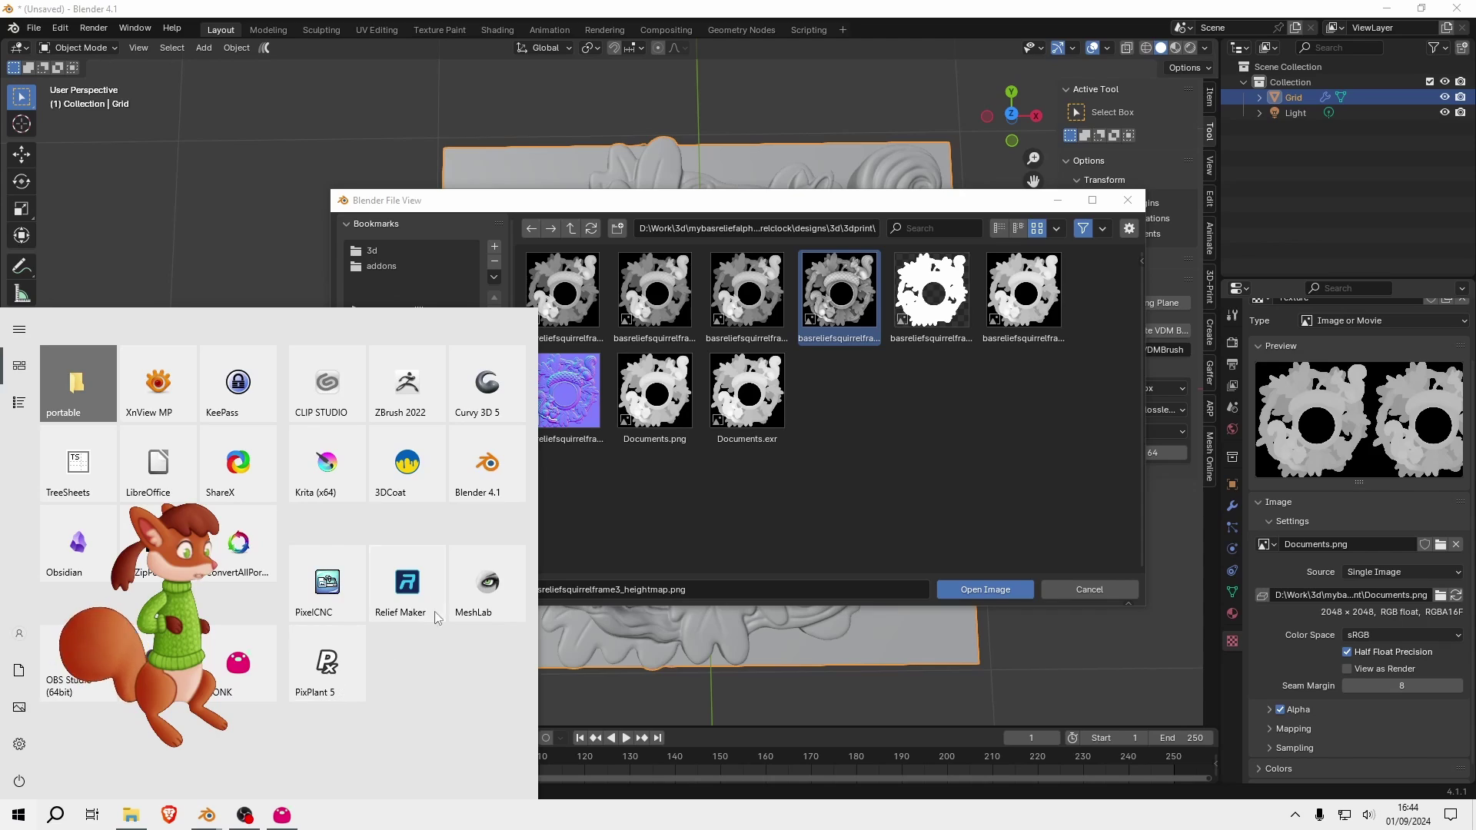
click(909, 300)
click(845, 306)
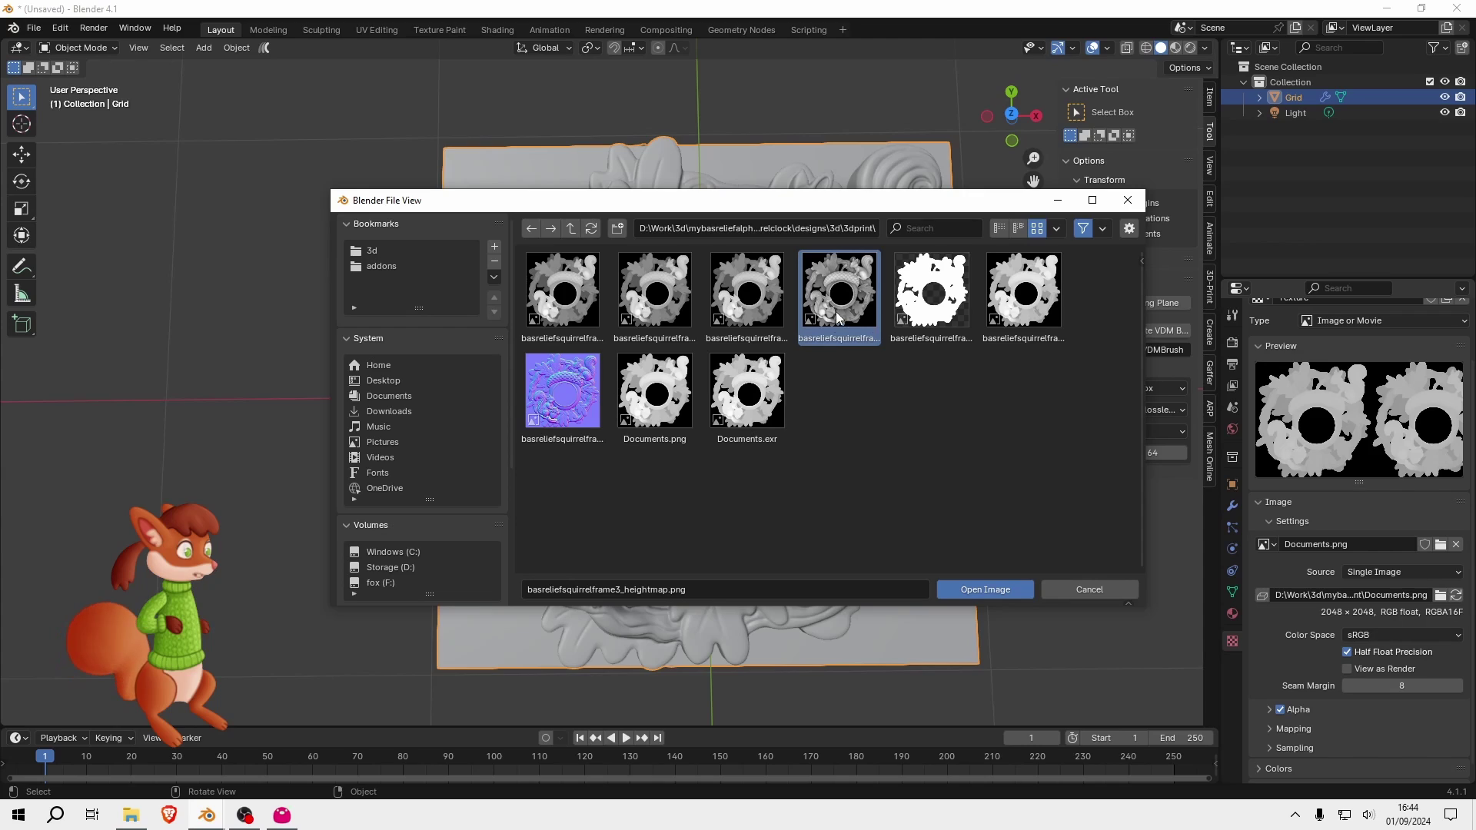
click(927, 322)
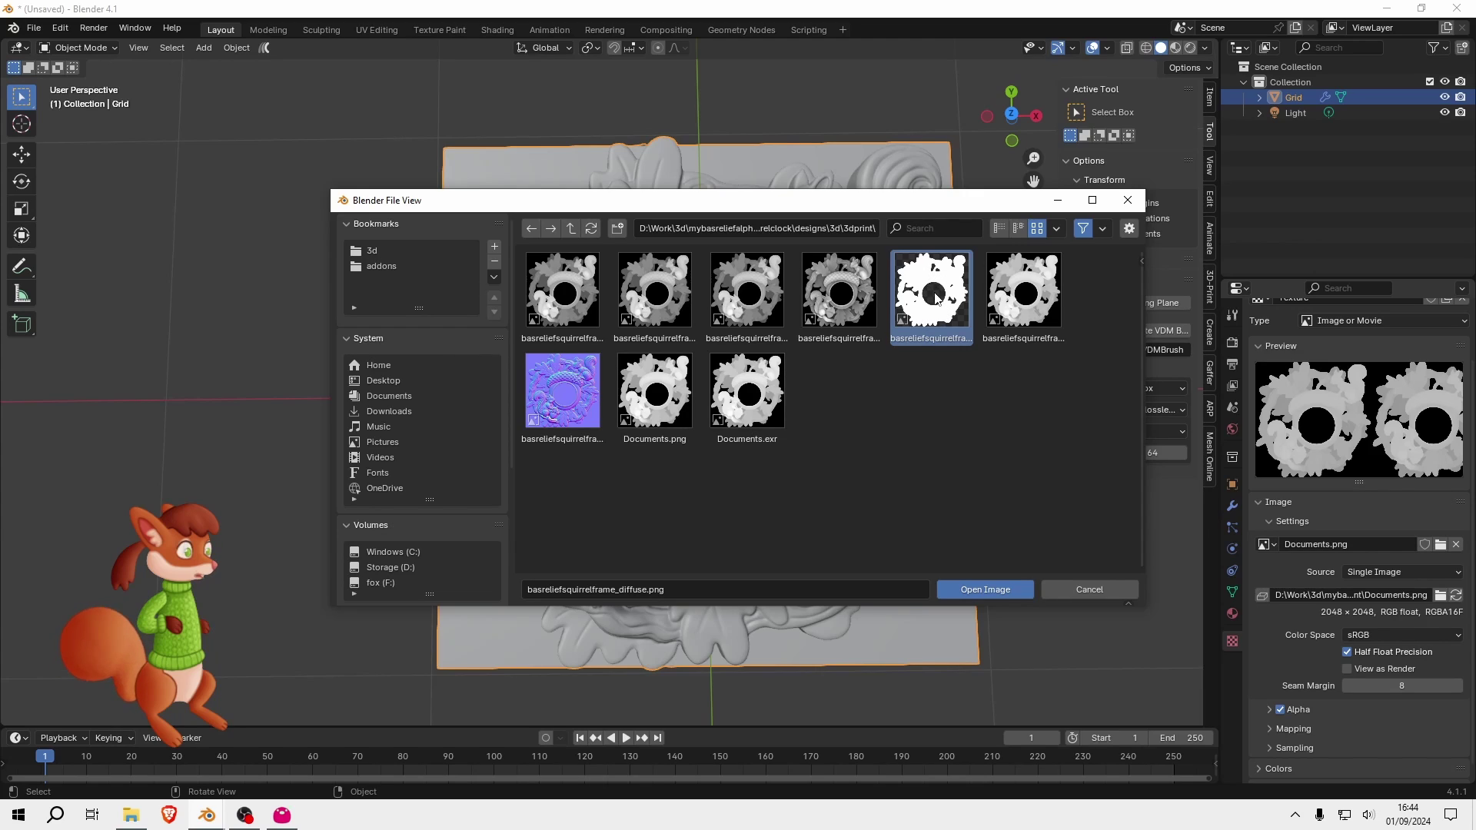
click(846, 300)
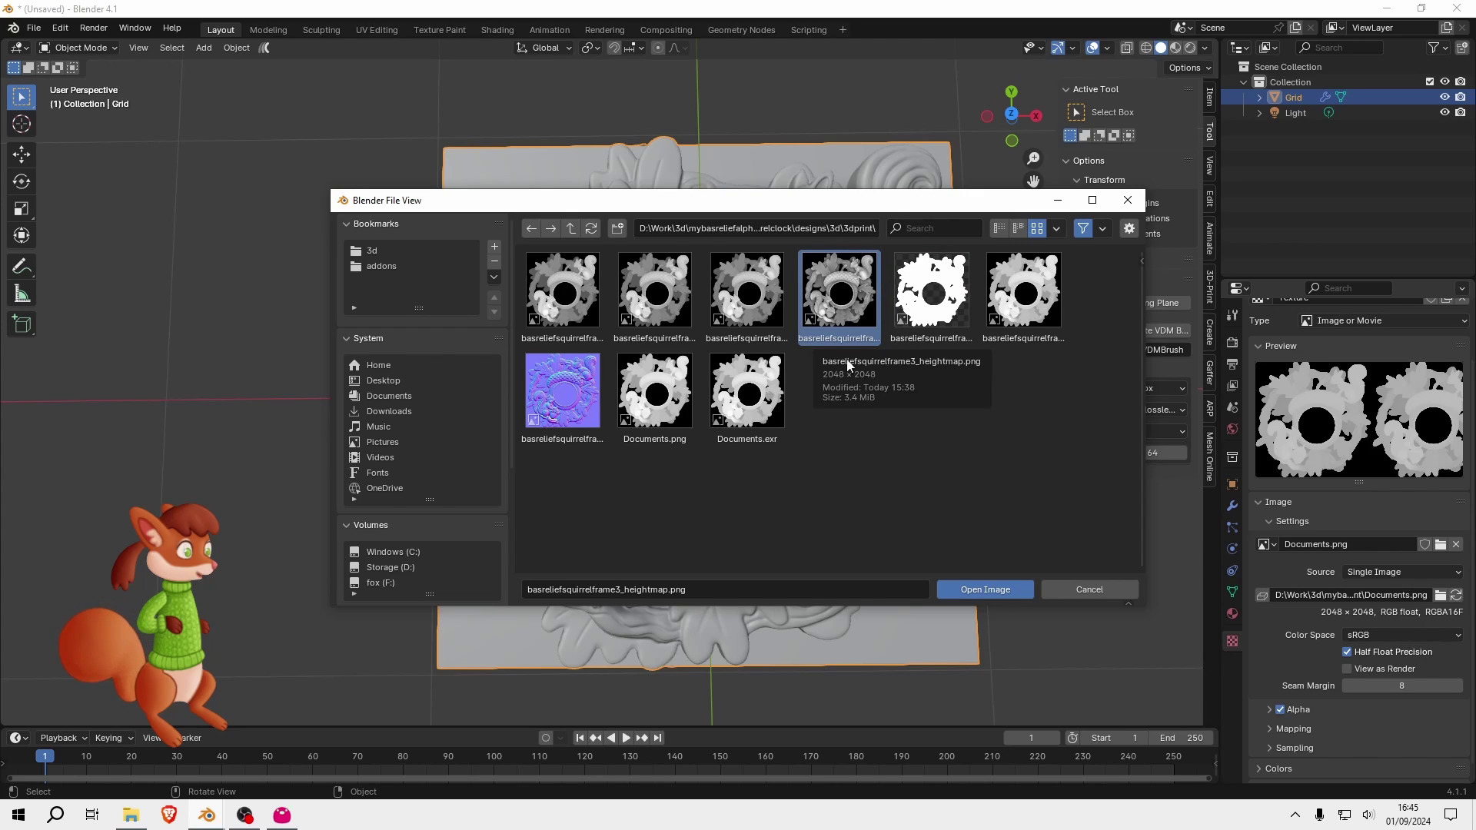
click(977, 592)
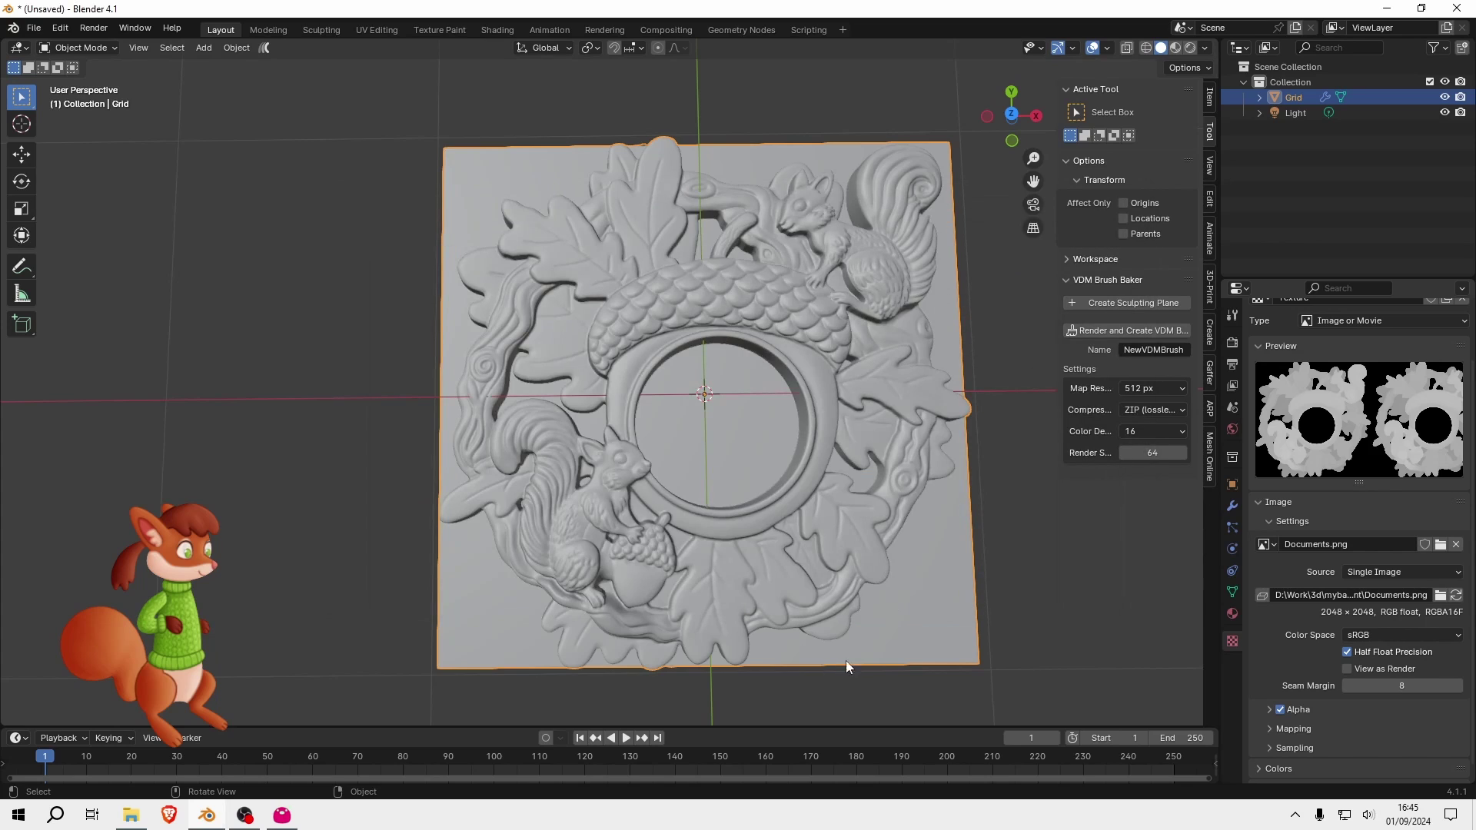
- Replace the Displace texture's image with basreliefsquirrelframe5b_heightmap.png from the 3dprint folder
mouse_move(923, 523)
middle_down()
mouse_move(859, 537)
mouse_move(911, 386)
mouse_move(910, 428)
mouse_move(916, 347)
mouse_move(894, 355)
mouse_move(864, 456)
mouse_move(903, 504)
mouse_move(944, 506)
mouse_move(911, 537)
mouse_move(1031, 360)
mouse_move(1058, 364)
mouse_move(887, 427)
mouse_move(895, 503)
mouse_move(951, 500)
mouse_move(1063, 363)
mouse_move(909, 368)
mouse_move(910, 506)
middle_up()
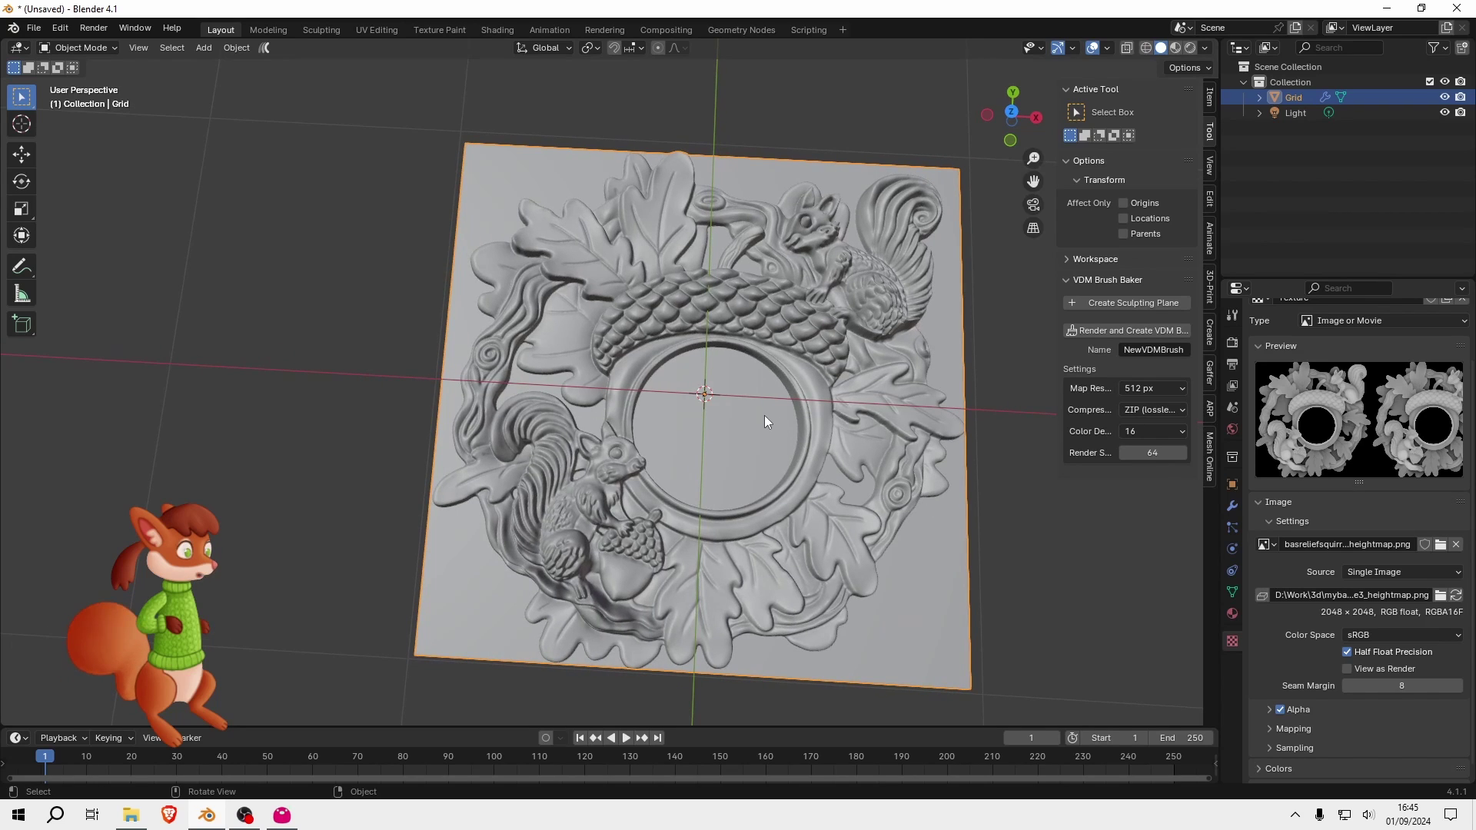
middle_drag(760, 422, 836, 486)
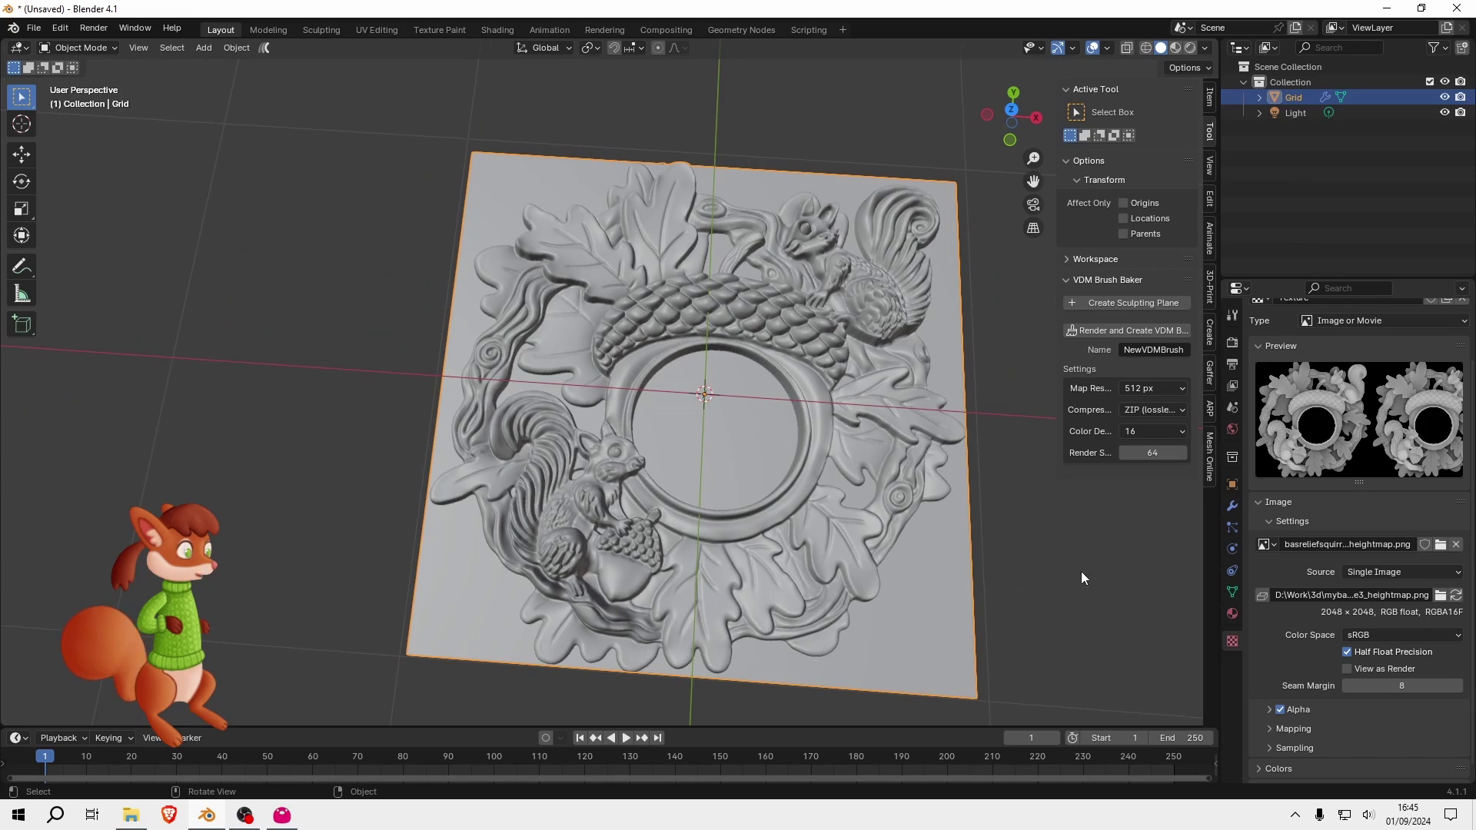
middle_drag(779, 570, 811, 569)
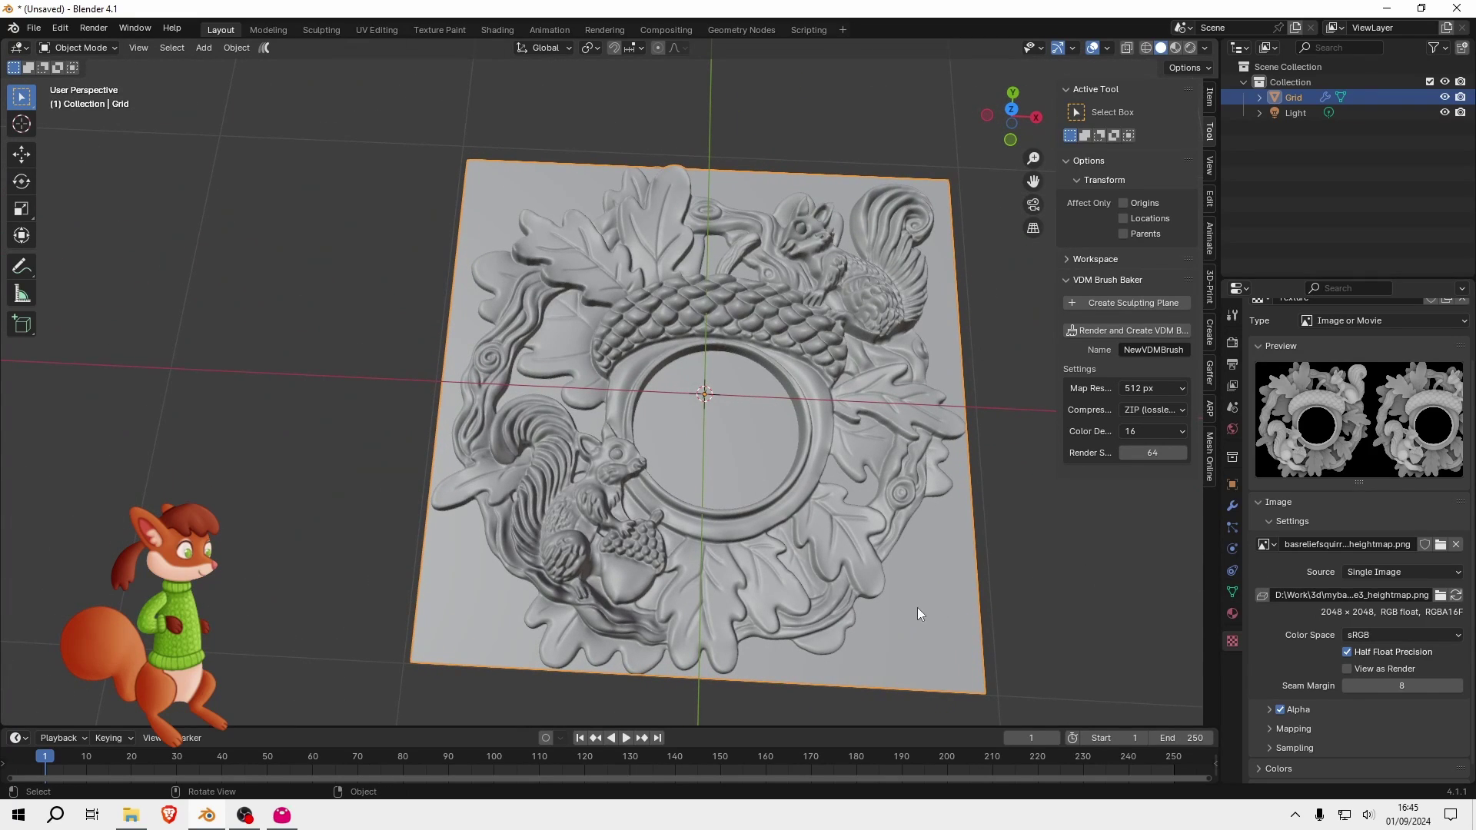
scroll(1302, 618, down, 1)
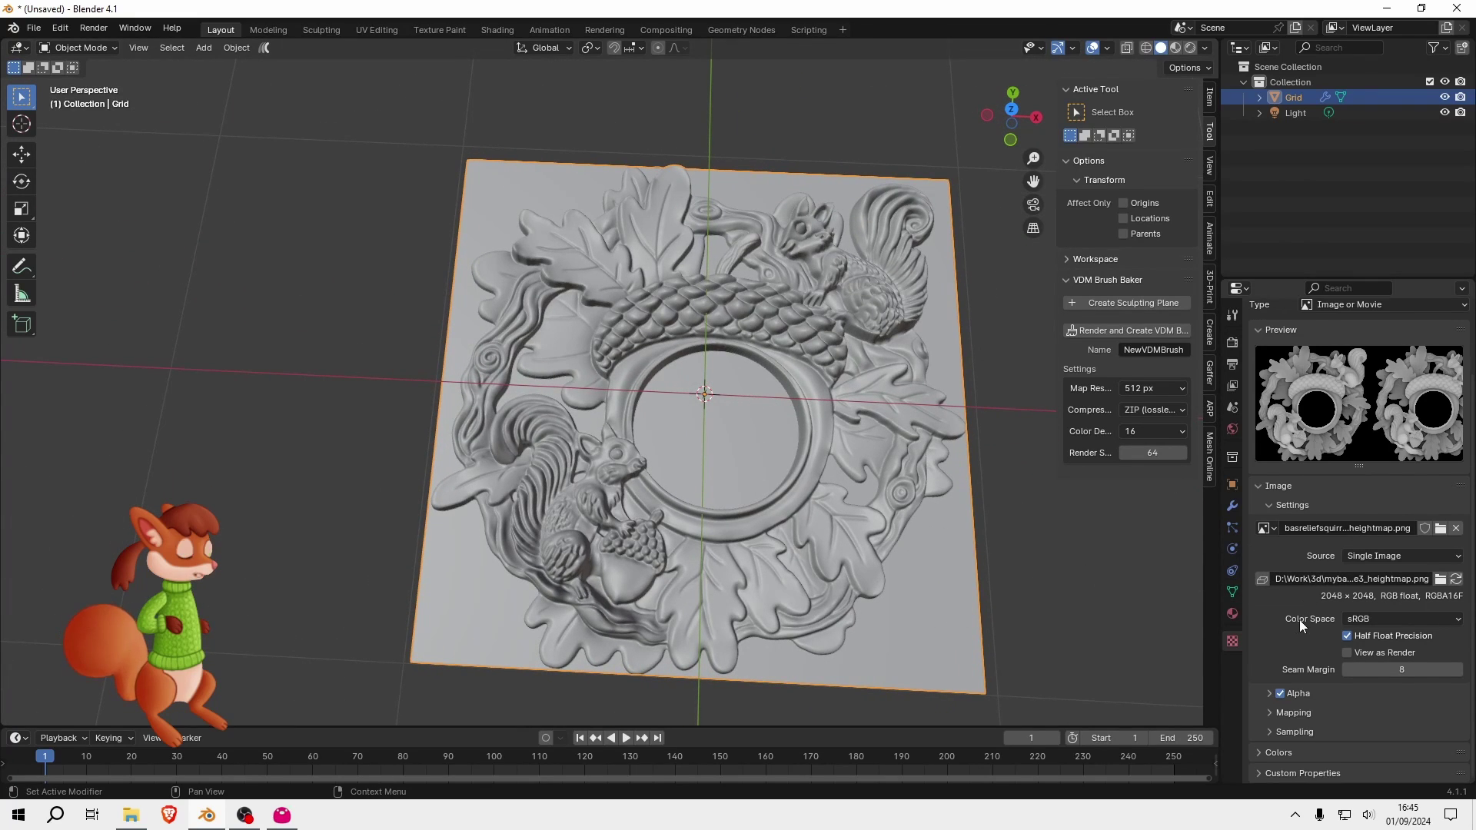
scroll(1303, 622, up, 1)
scroll(1302, 621, down, 1)
click(1440, 528)
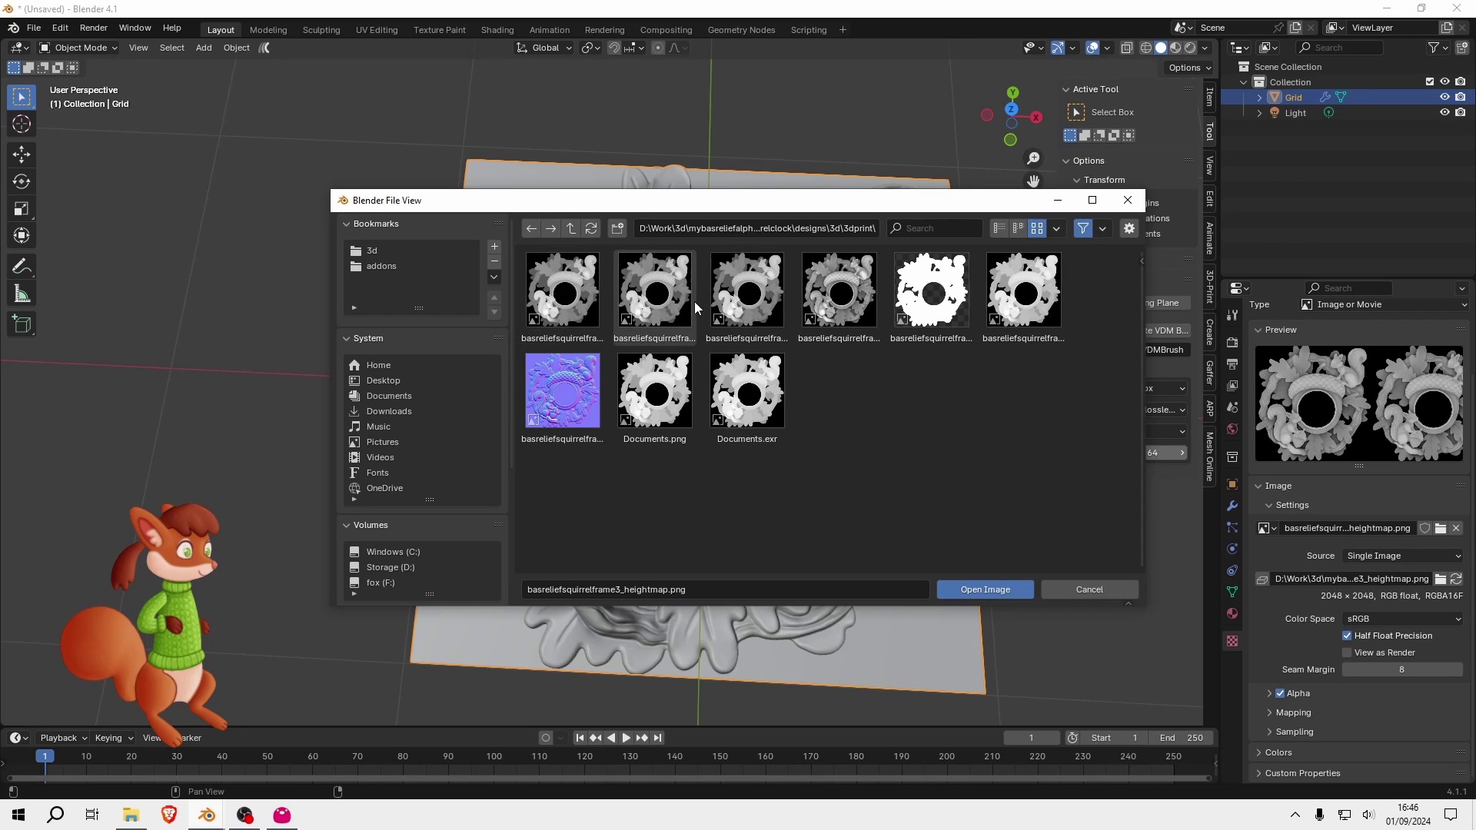
click(574, 302)
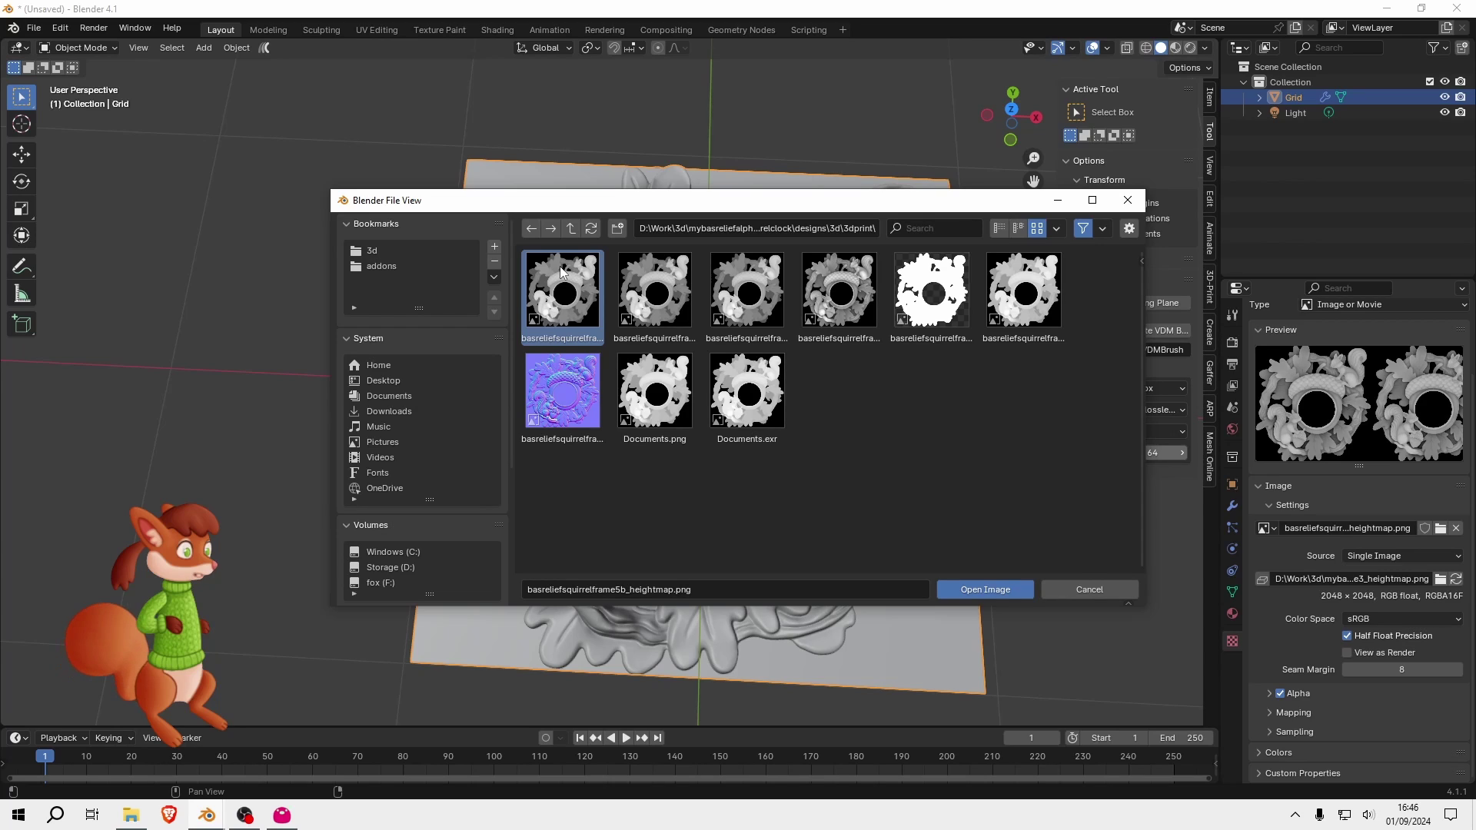
click(646, 279)
click(734, 286)
click(585, 304)
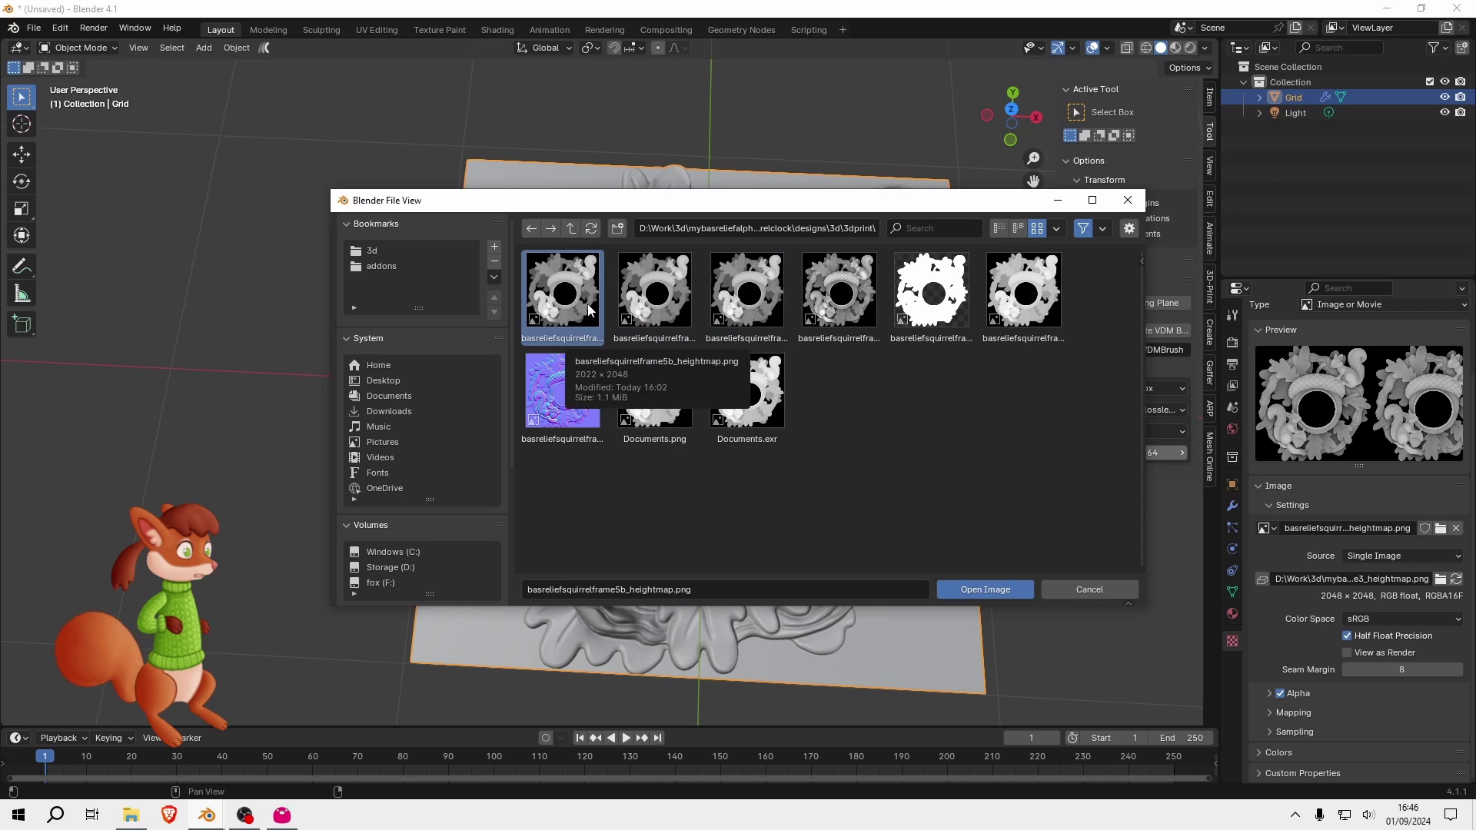
click(985, 591)
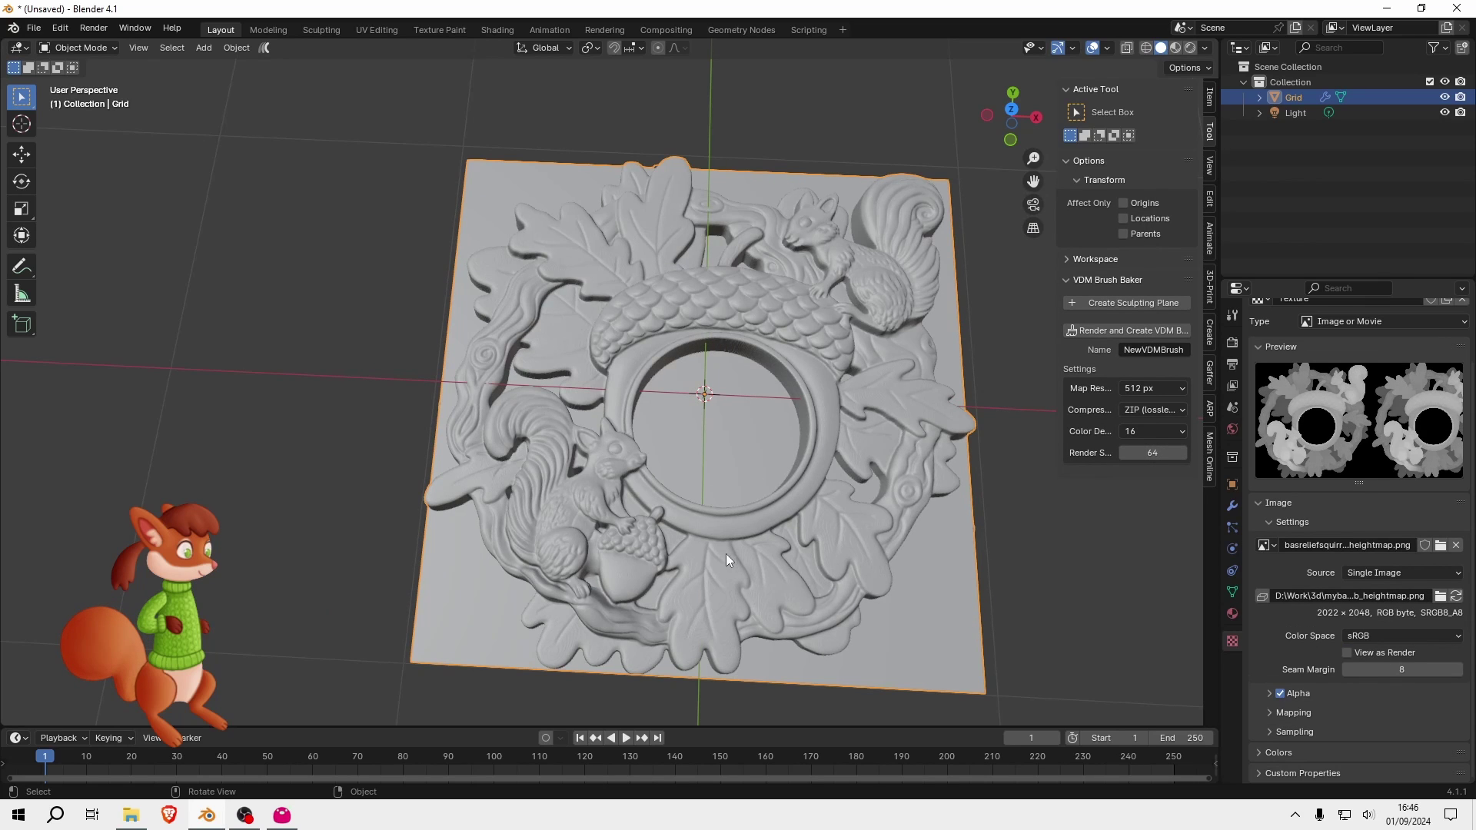
middle_drag(883, 510, 845, 538)
scroll(846, 538, up, 4)
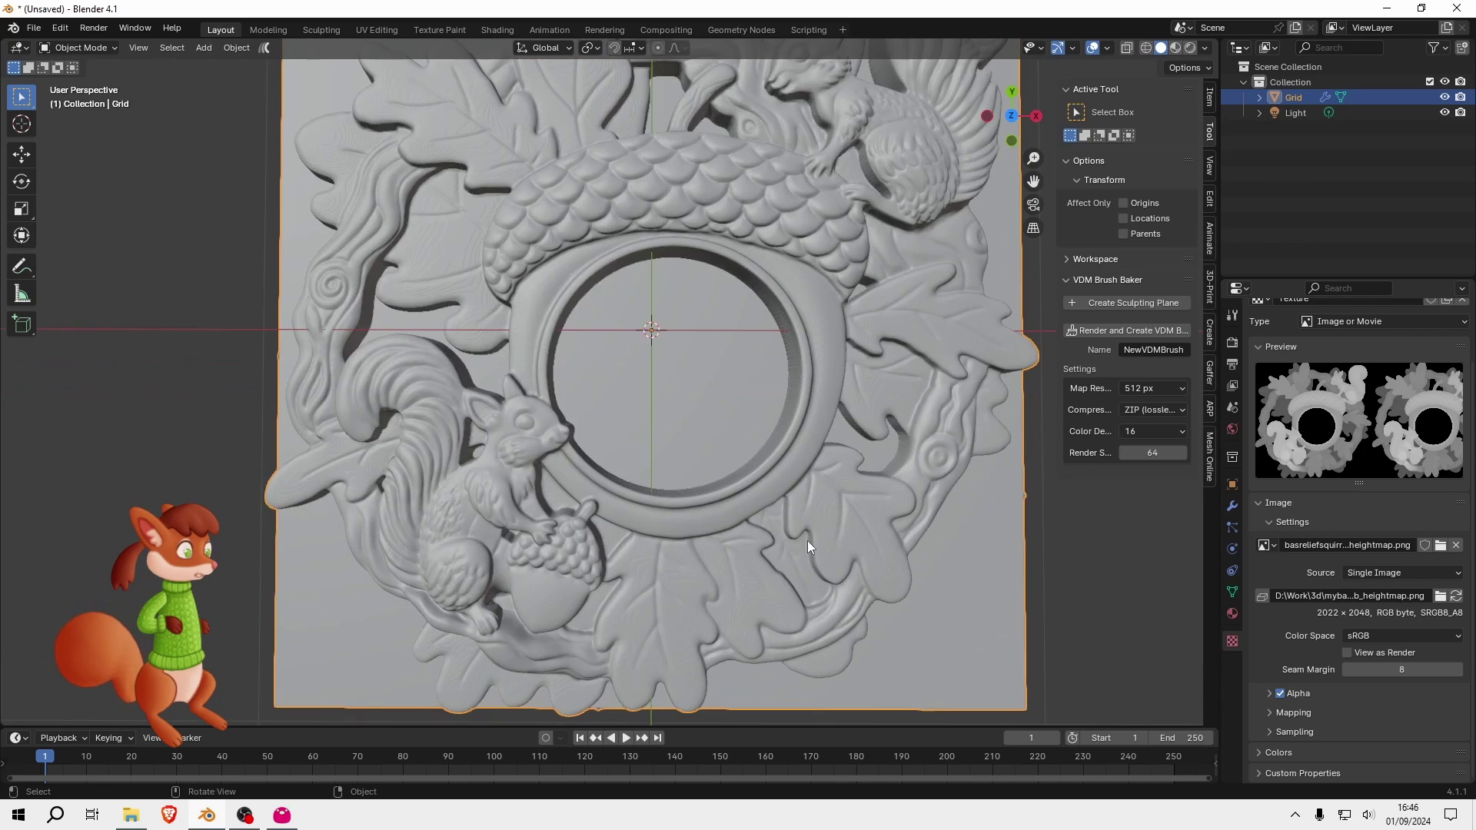
scroll(809, 542, down, 2)
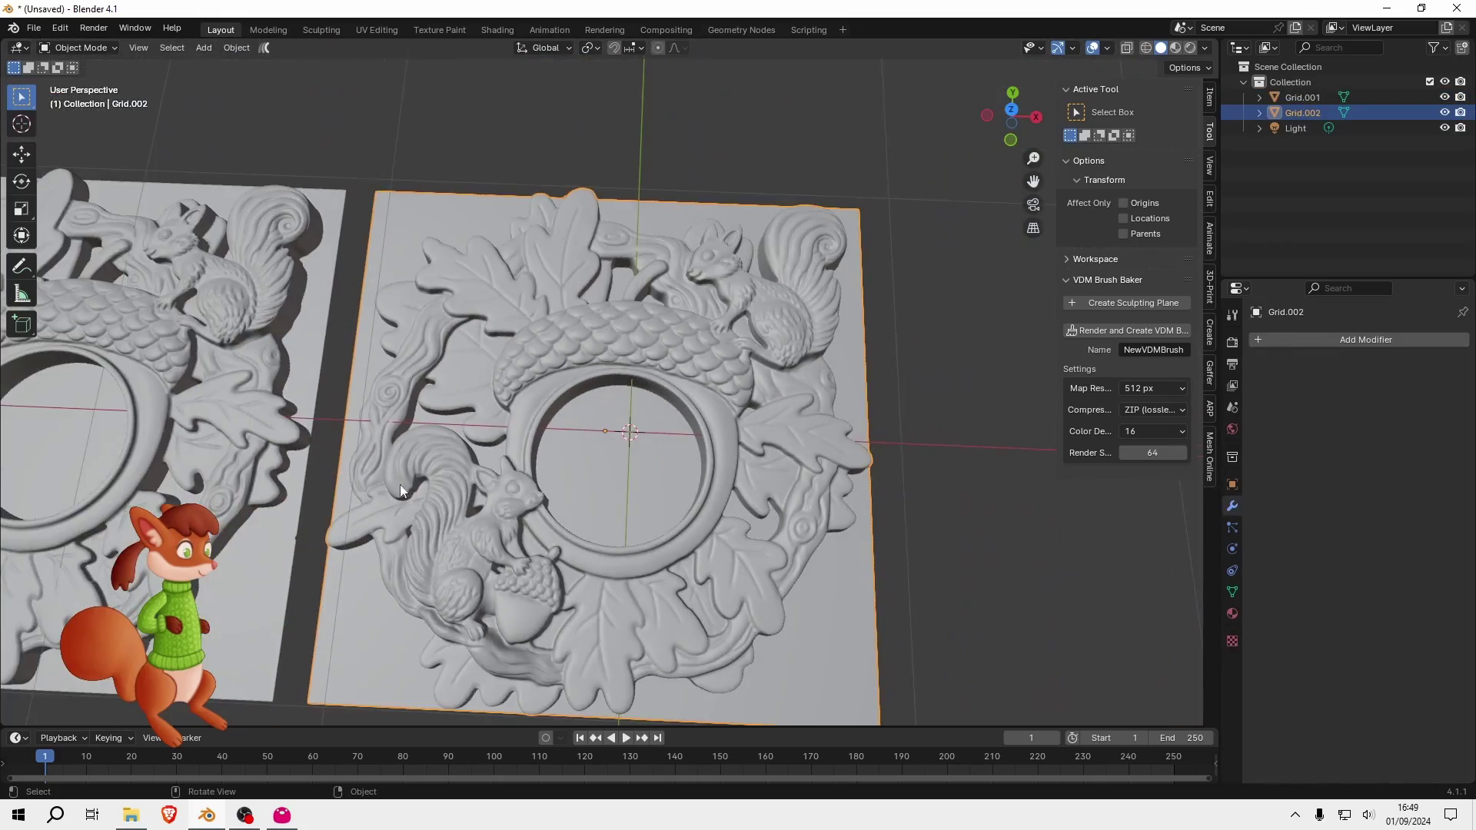
- Compare the relief surfaces of the Grid.001 and Grid.002 meshes and examine the displaced plane from several angles
shift+middle_drag(400, 484, 958, 477)
scroll(521, 467, up, 3)
key(KP_Decimal)
click(665, 461)
shift+middle_drag(656, 460, 446, 483)
click(760, 477)
middle_drag(825, 477, 702, 425)
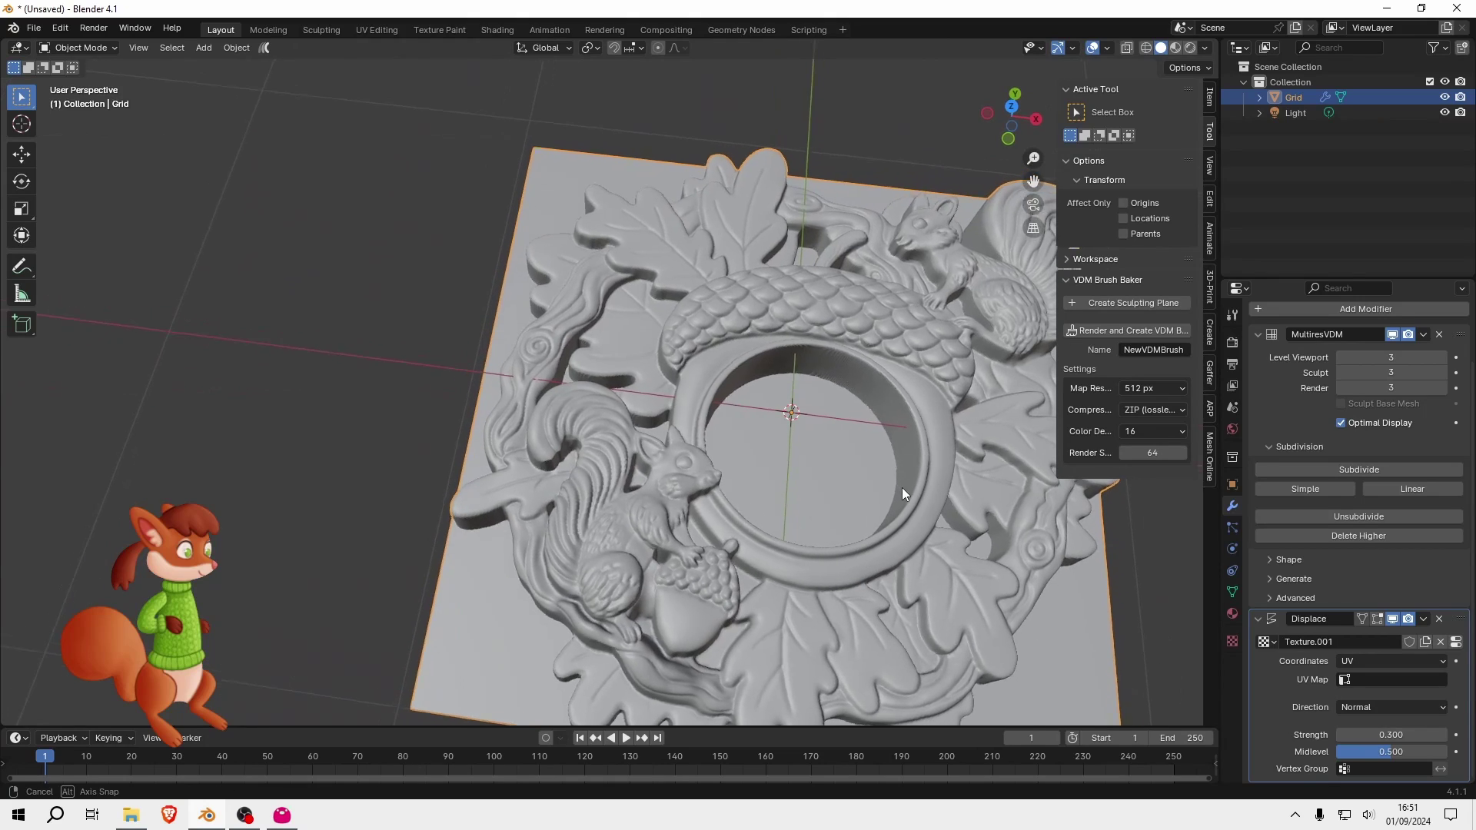
middle_drag(944, 528, 782, 483)
scroll(795, 467, down, 2)
scroll(717, 463, up, 4)
scroll(720, 469, down, 2)
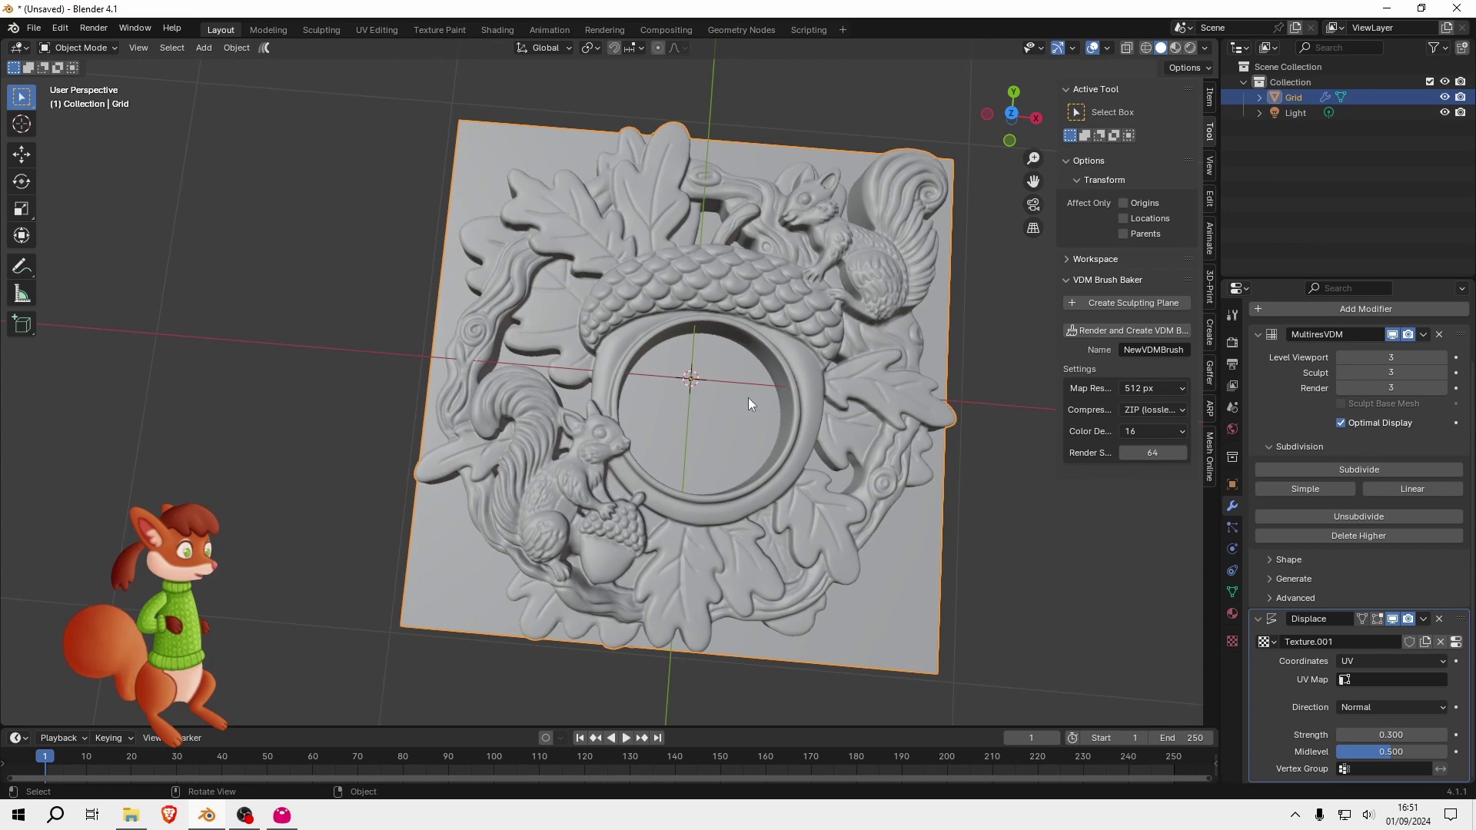
middle_drag(679, 486, 676, 415)
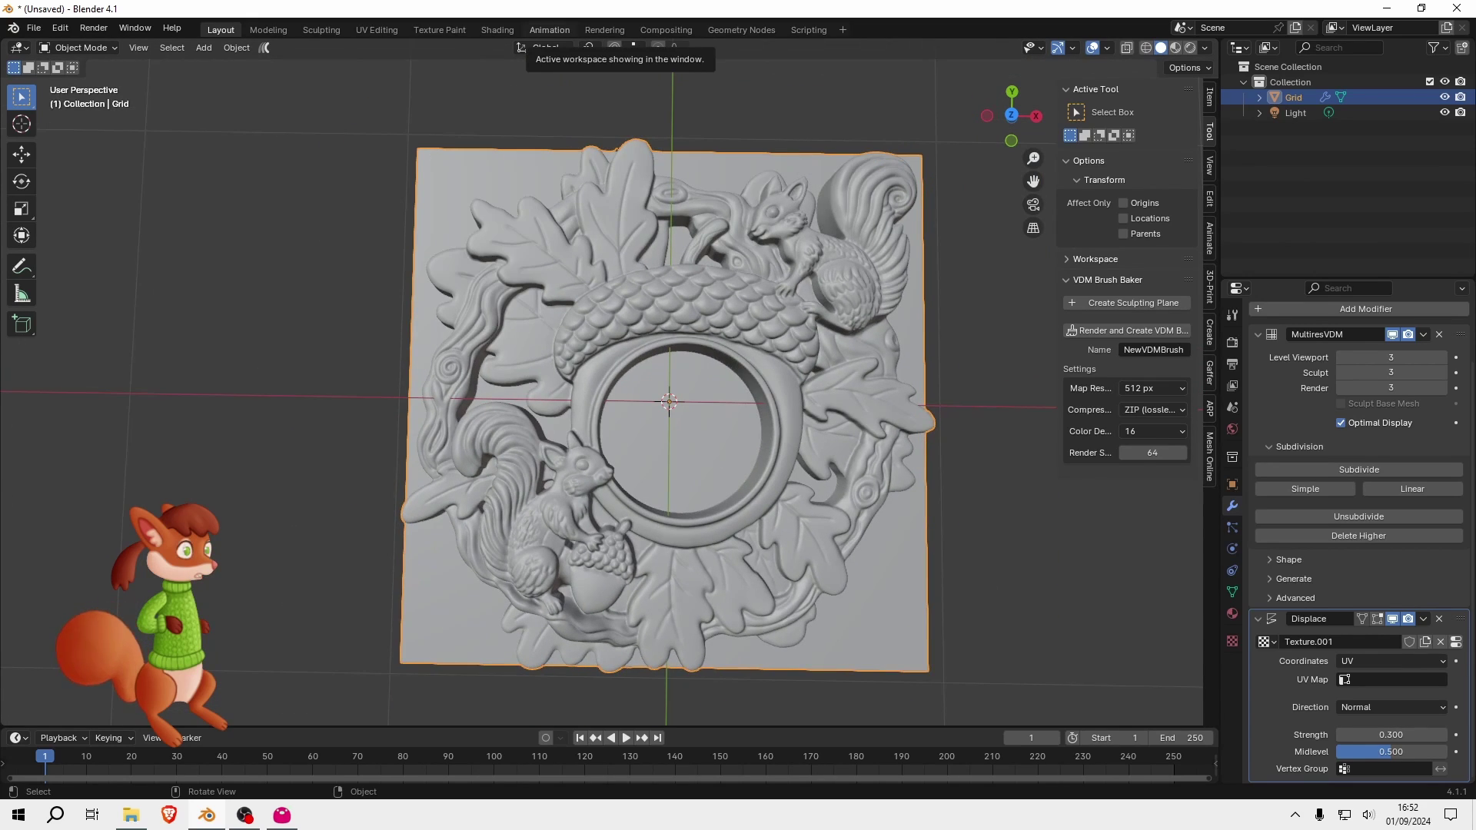